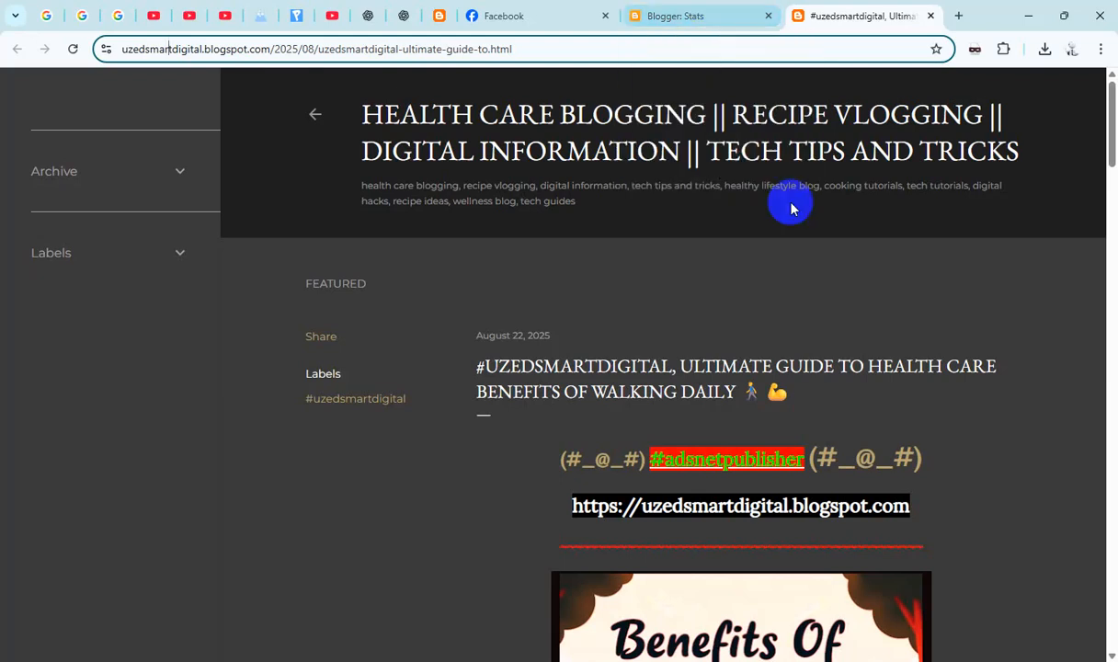
- Switch to the Blogger dashboard, show the blog's posts and copy the blog's link address
left_click(700, 23)
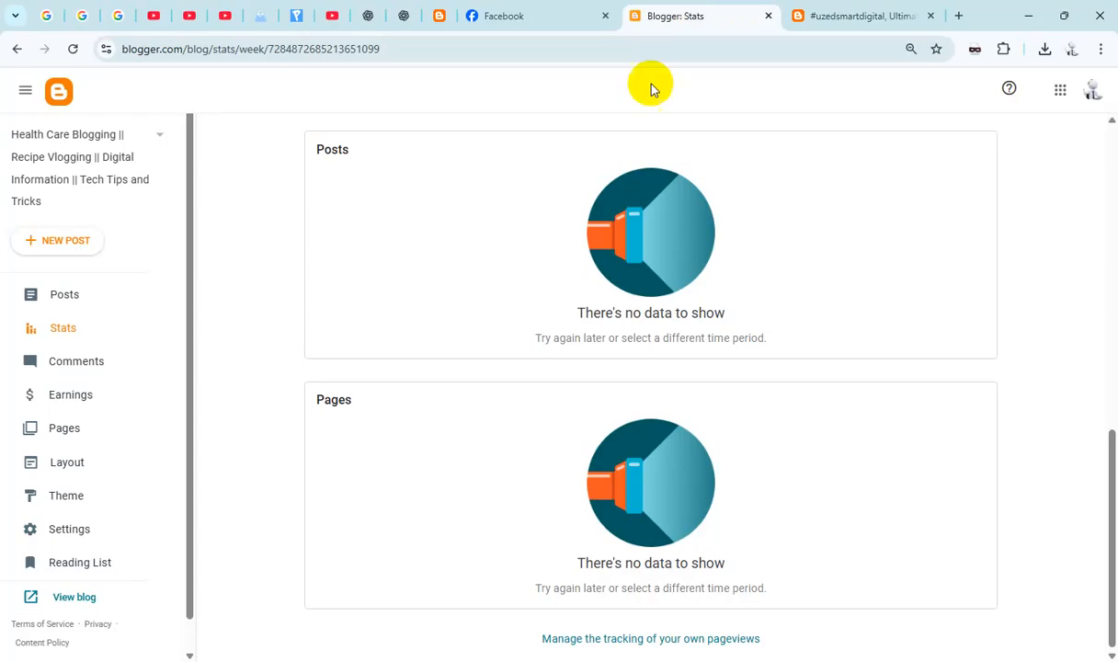
left_click(87, 299)
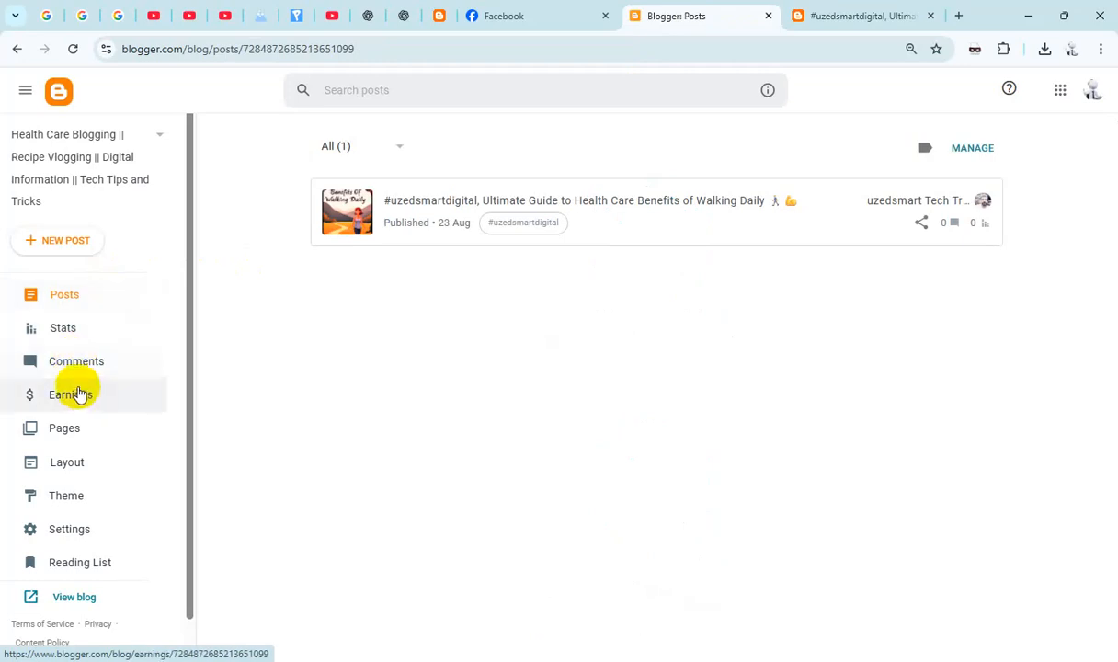
scroll(81, 399, "down", 1)
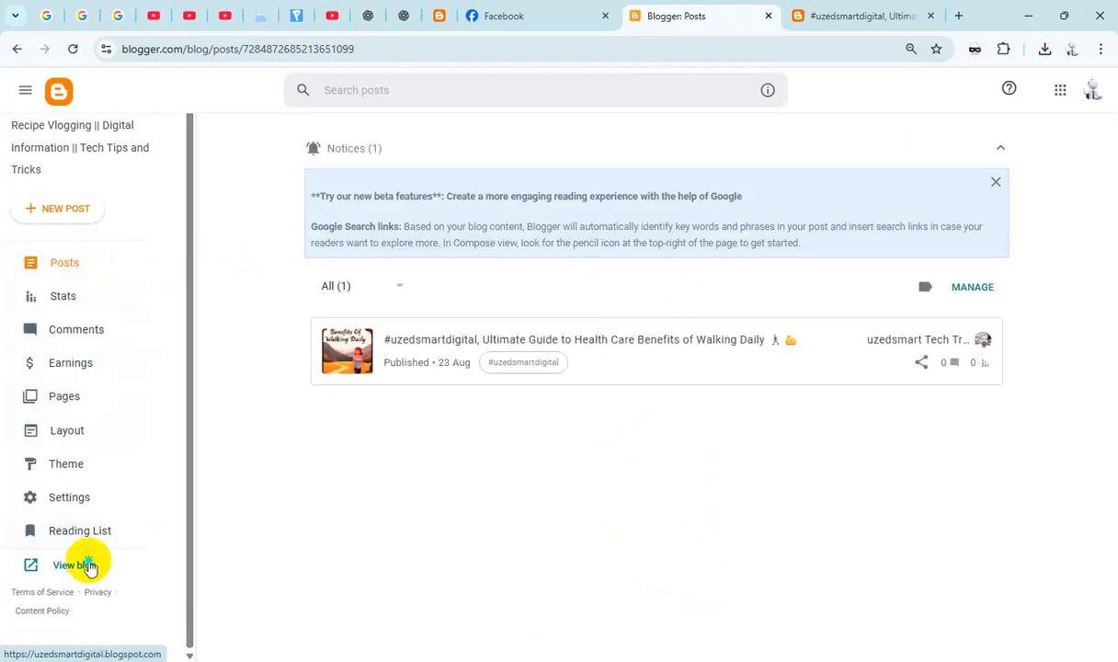
right_click(89, 564)
left_click(159, 510)
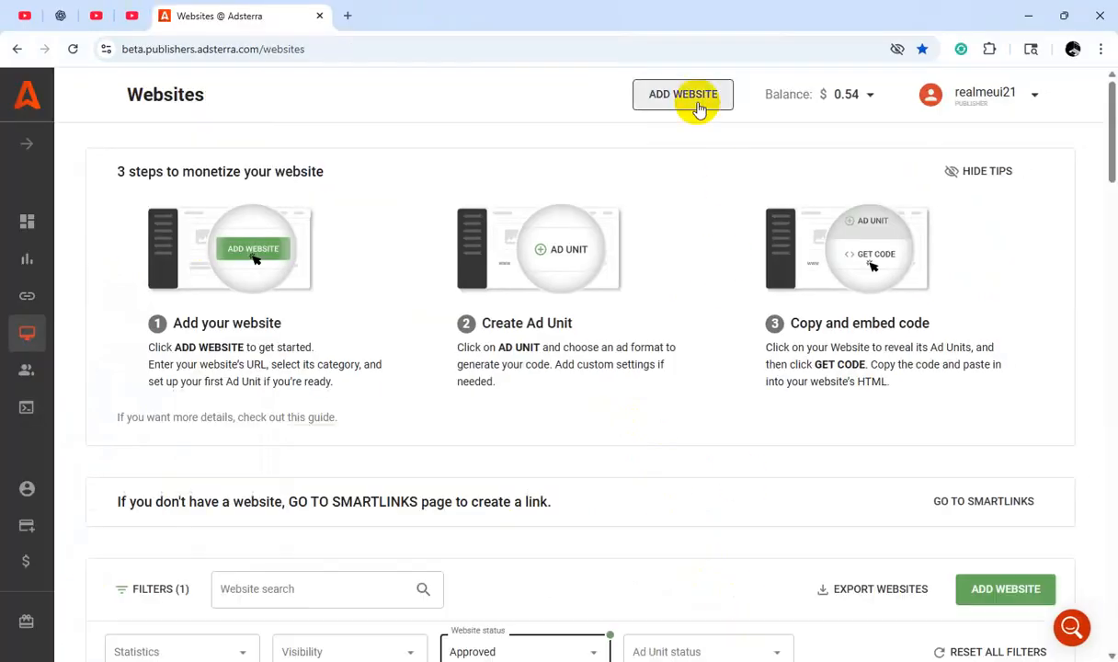
left_click(697, 105)
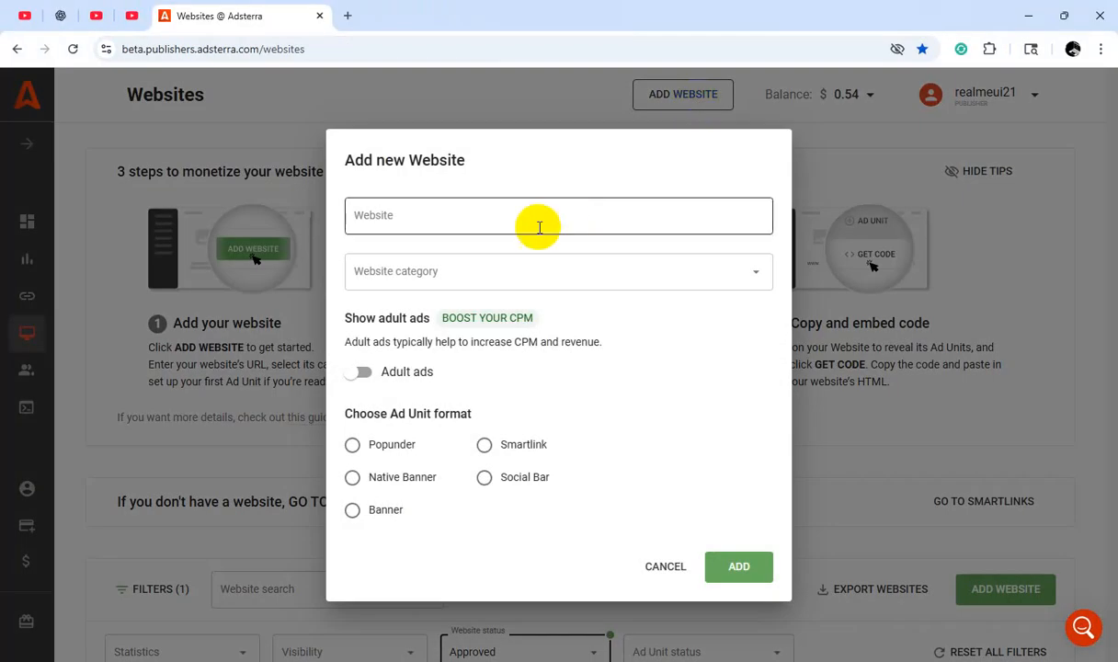
left_click(533, 221)
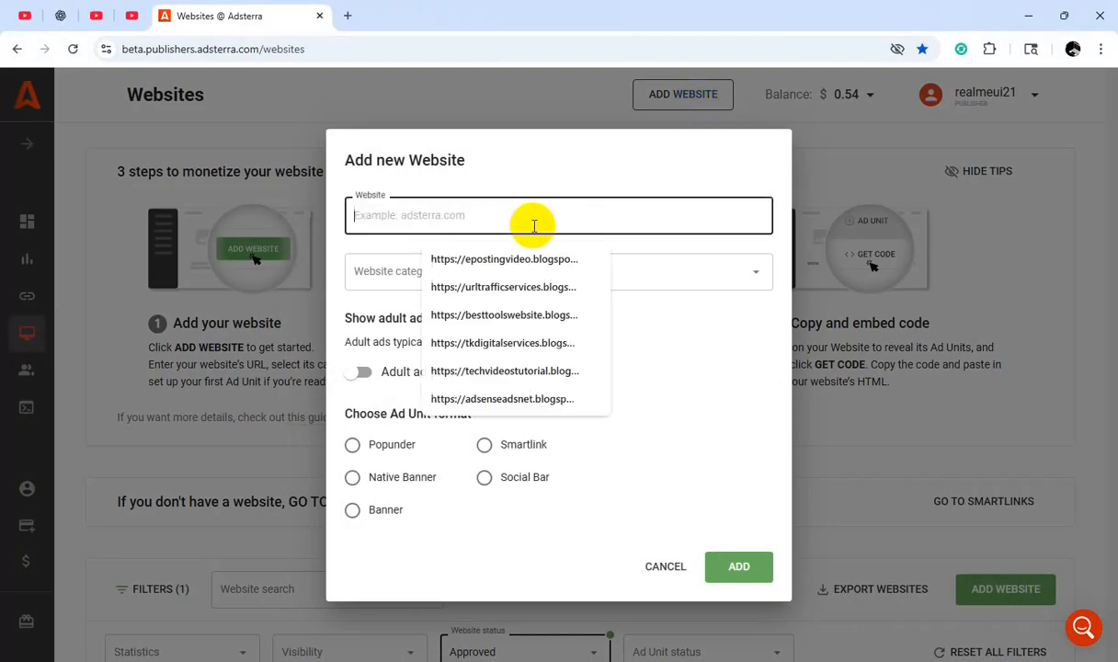
key("ctrl+v")
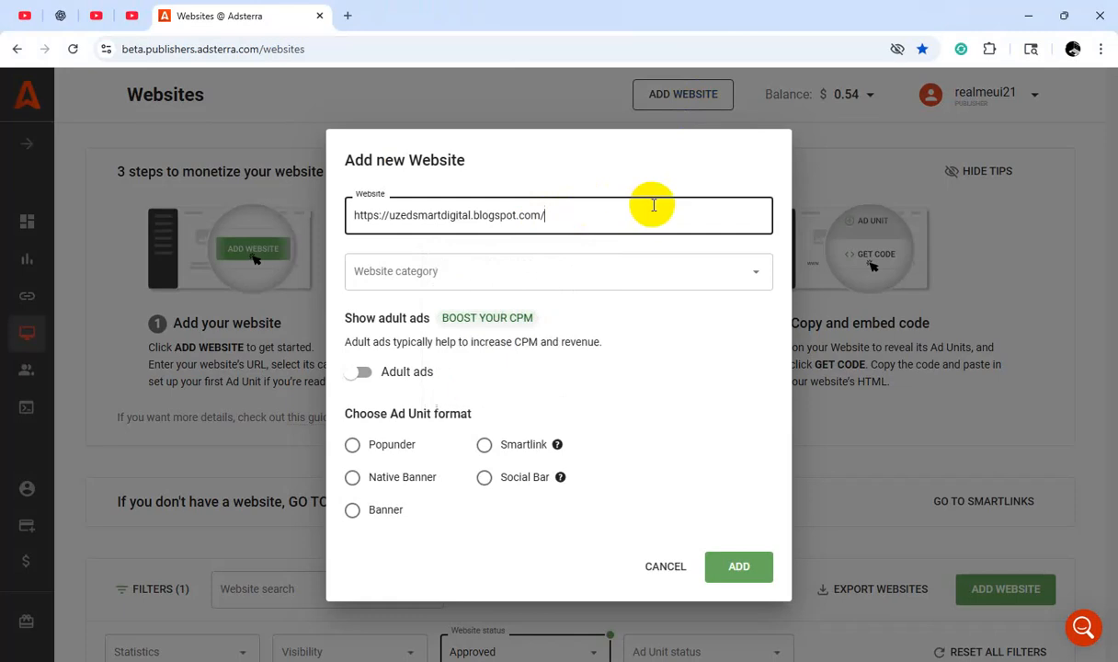
left_click(616, 268)
scroll(601, 393, "down", 3)
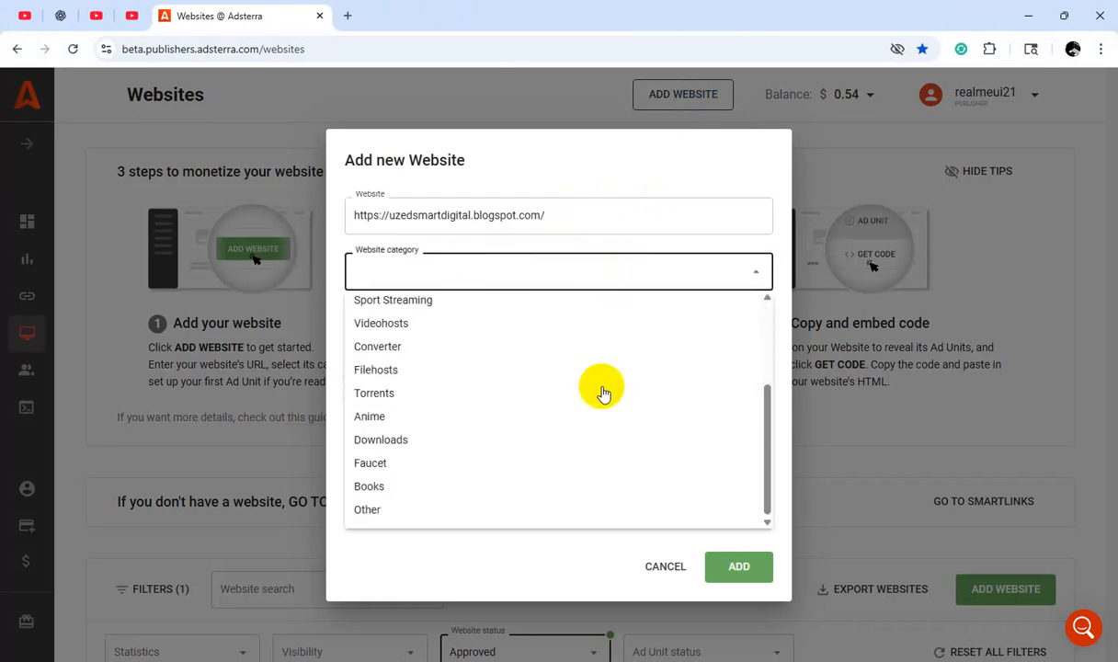
scroll(602, 393, "up", 3)
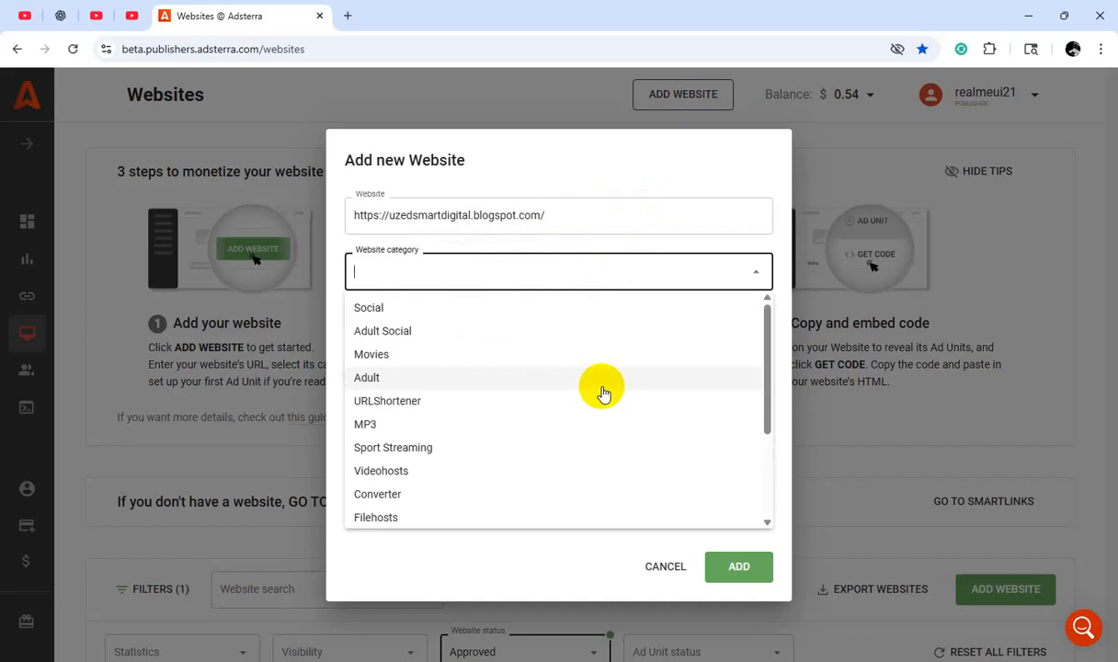
left_click(401, 316)
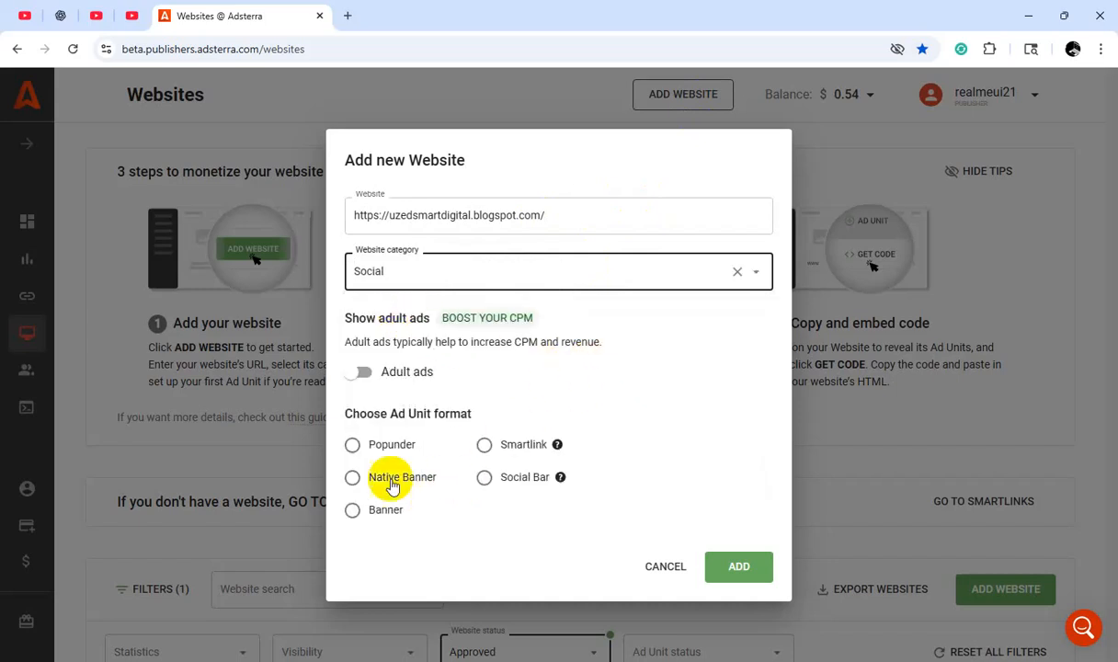
- Choose the Native Banner ad unit format, submit the new website and dismiss the review notice
left_click(353, 478)
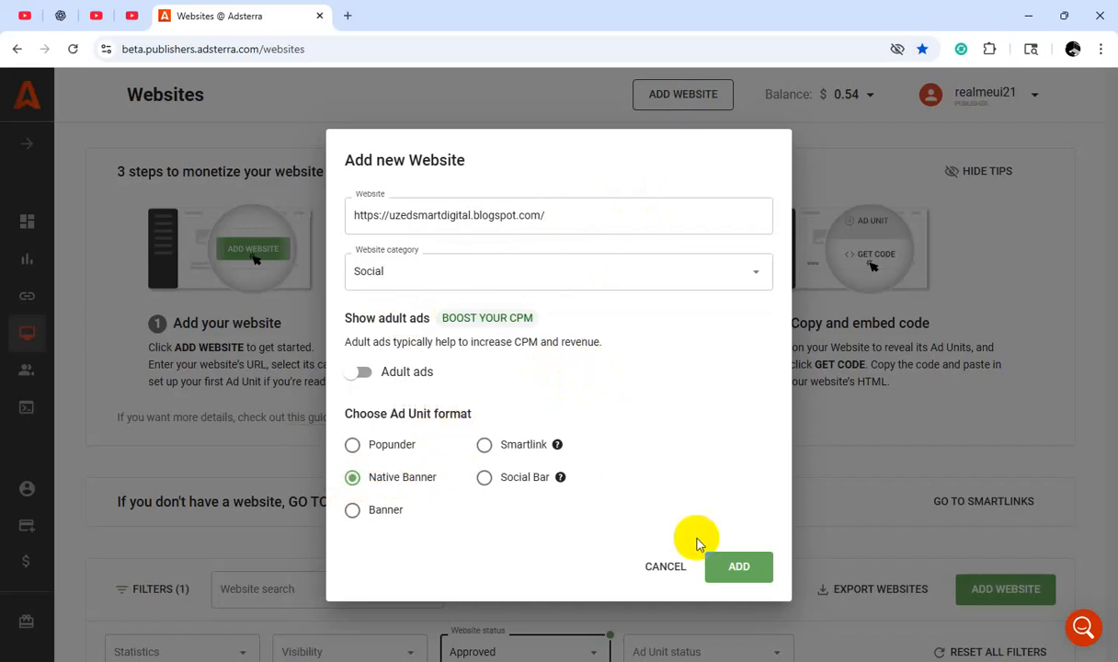
left_click(737, 568)
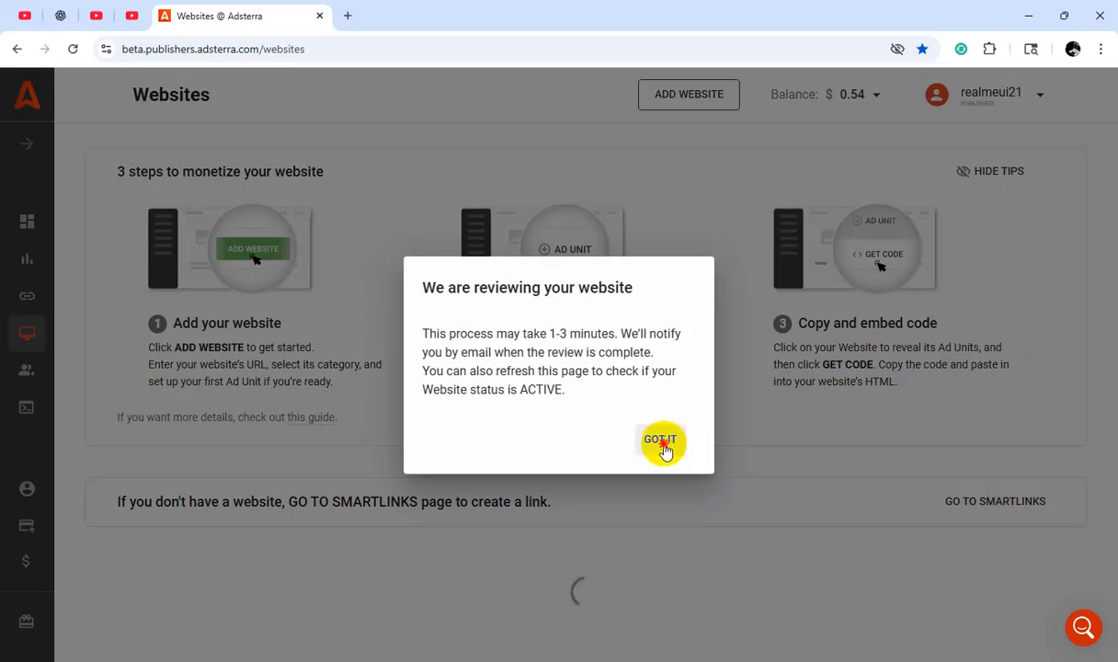
left_click(664, 448)
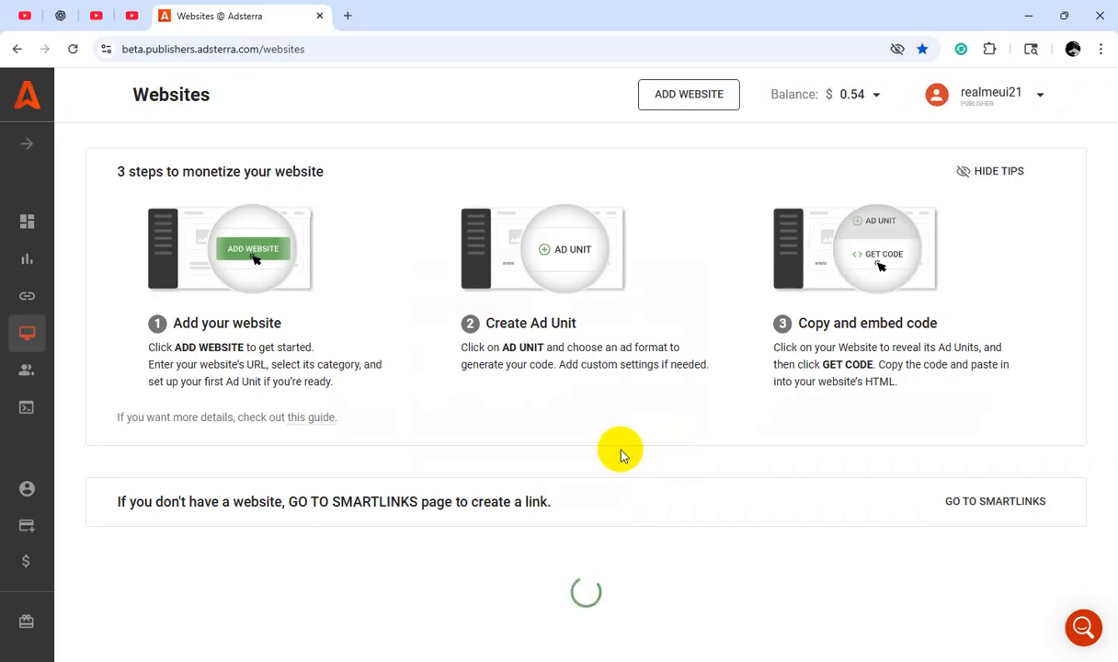
- Go to the published blog post and copy the name uzedsmartdigital from its web address
scroll(571, 448, "down", 4)
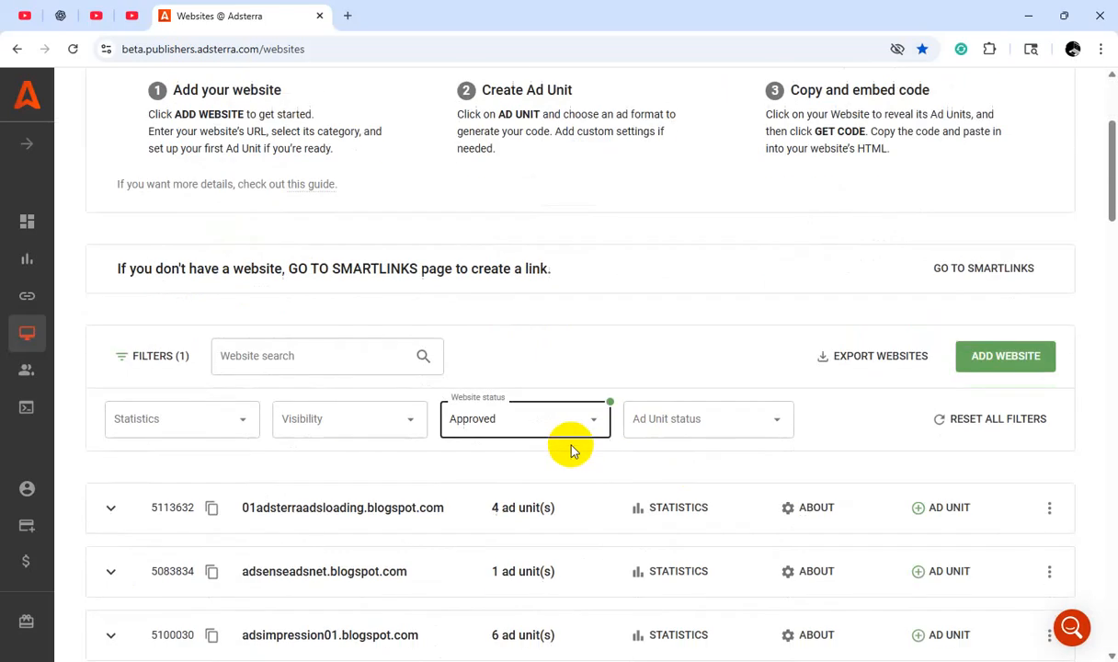
scroll(571, 445, "up", 3)
scroll(571, 447, "up", 2)
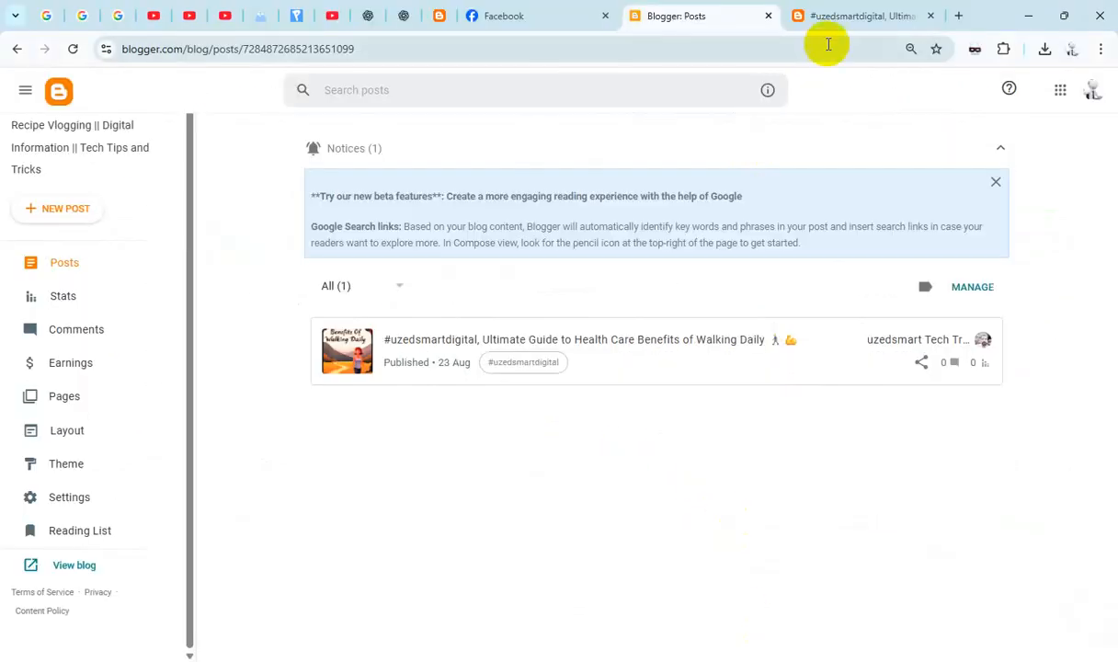
left_click(800, 19)
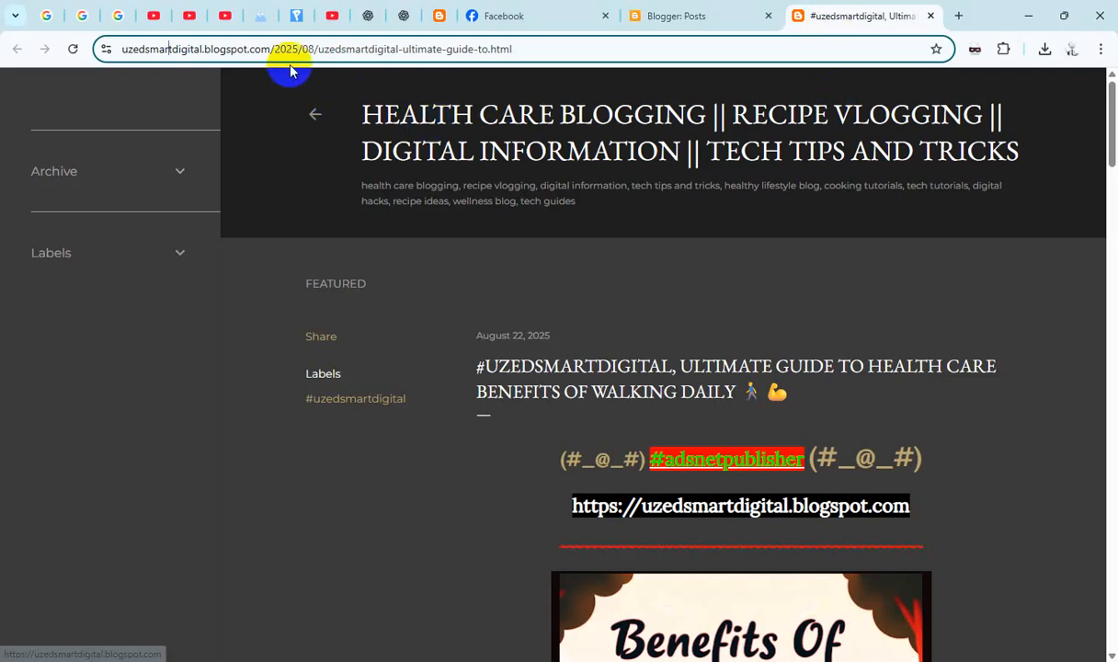
double_click(173, 48)
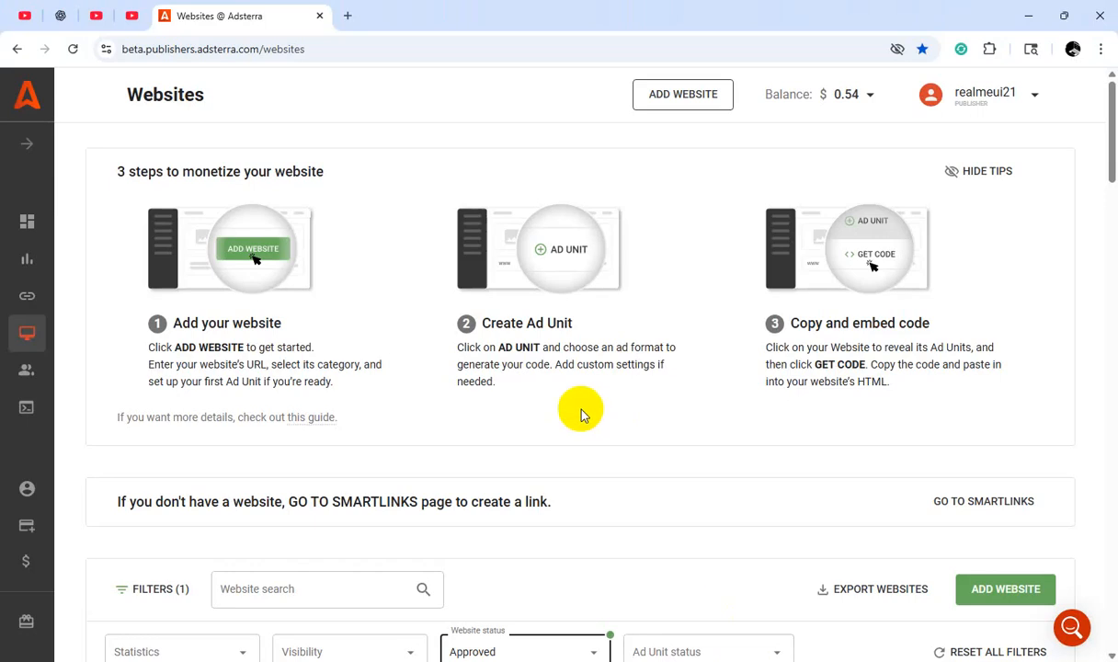
- Search the Adsterra website list for uzedsmartdigital and expand the matching website to show its ad units
scroll(581, 407, "down", 2)
left_click(340, 425)
key("ctrl+v")
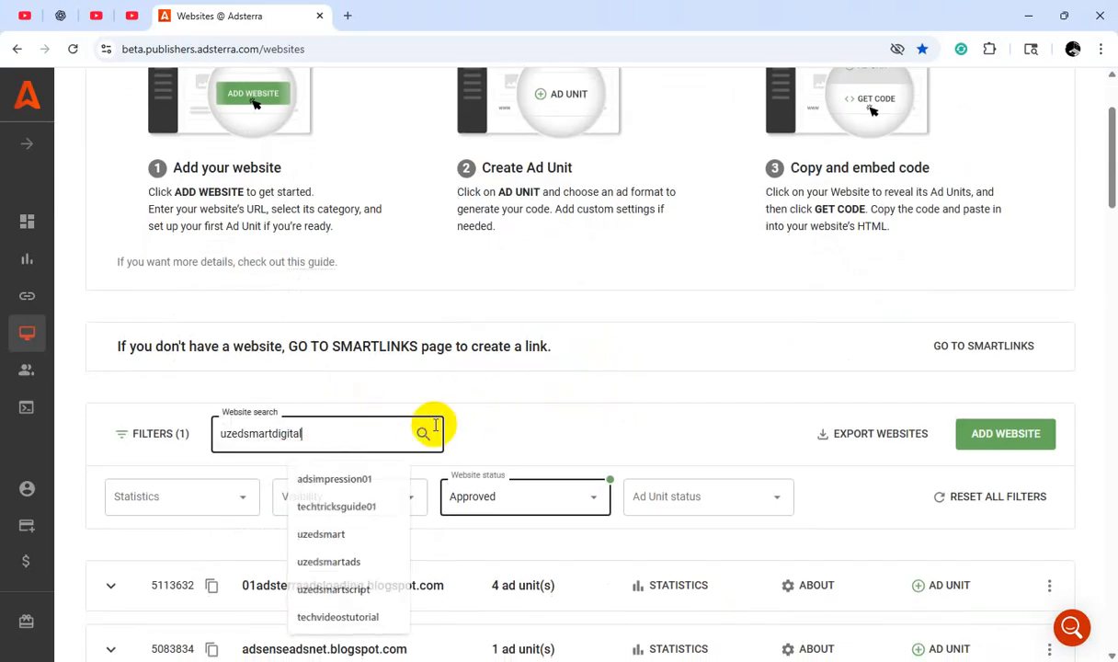
left_click(422, 433)
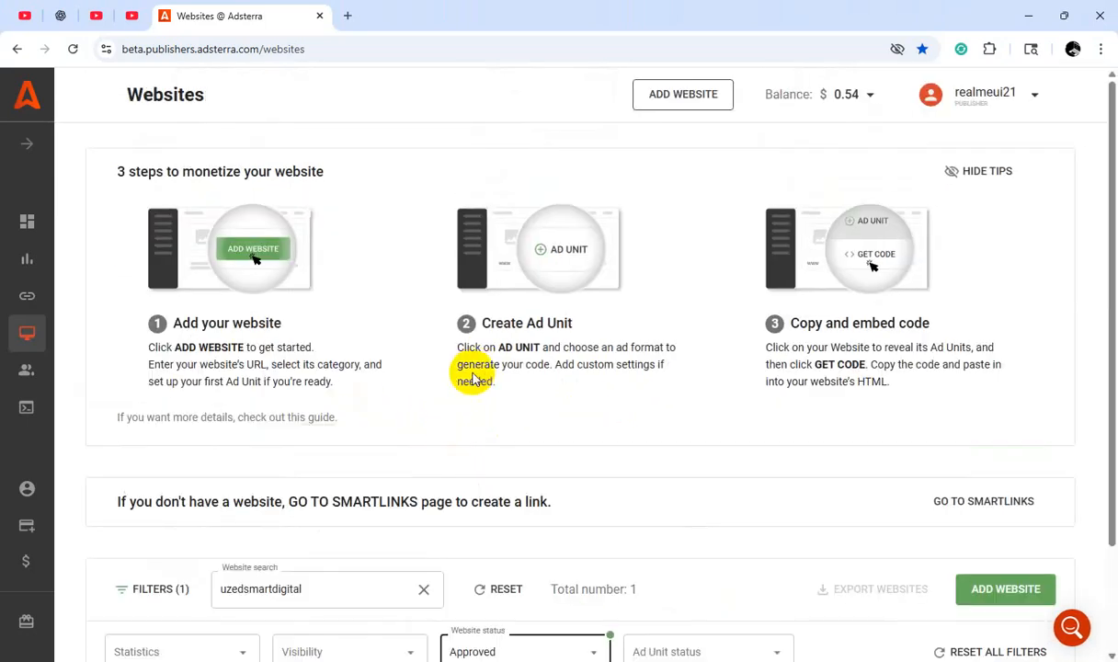
scroll(475, 375, "down", 2)
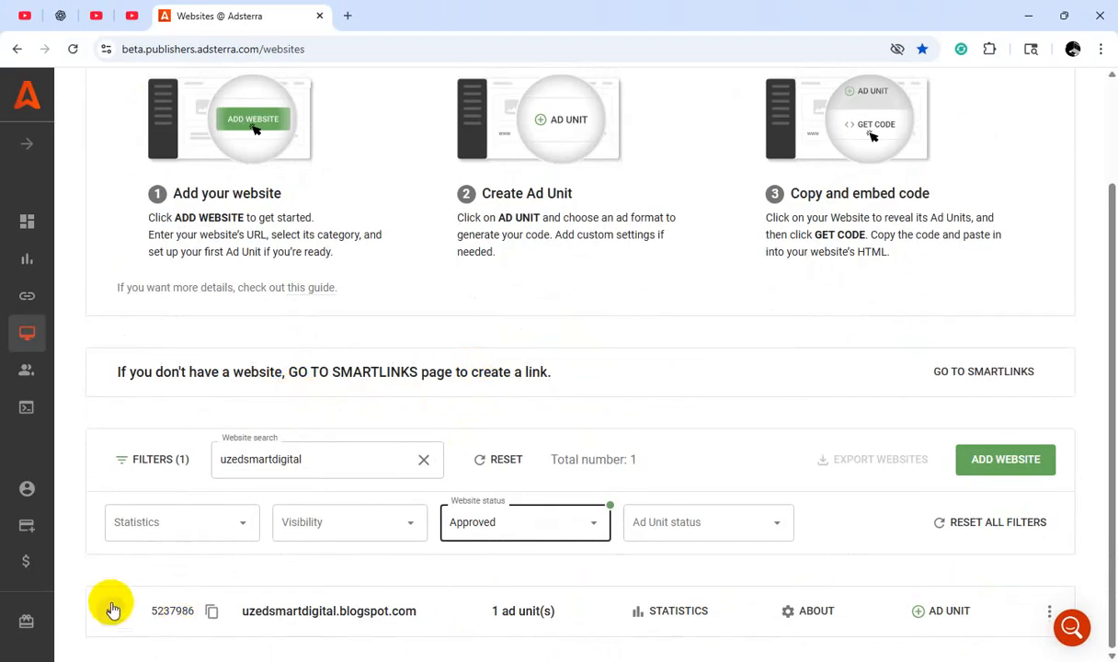
left_click(115, 616)
scroll(257, 547, "down", 1)
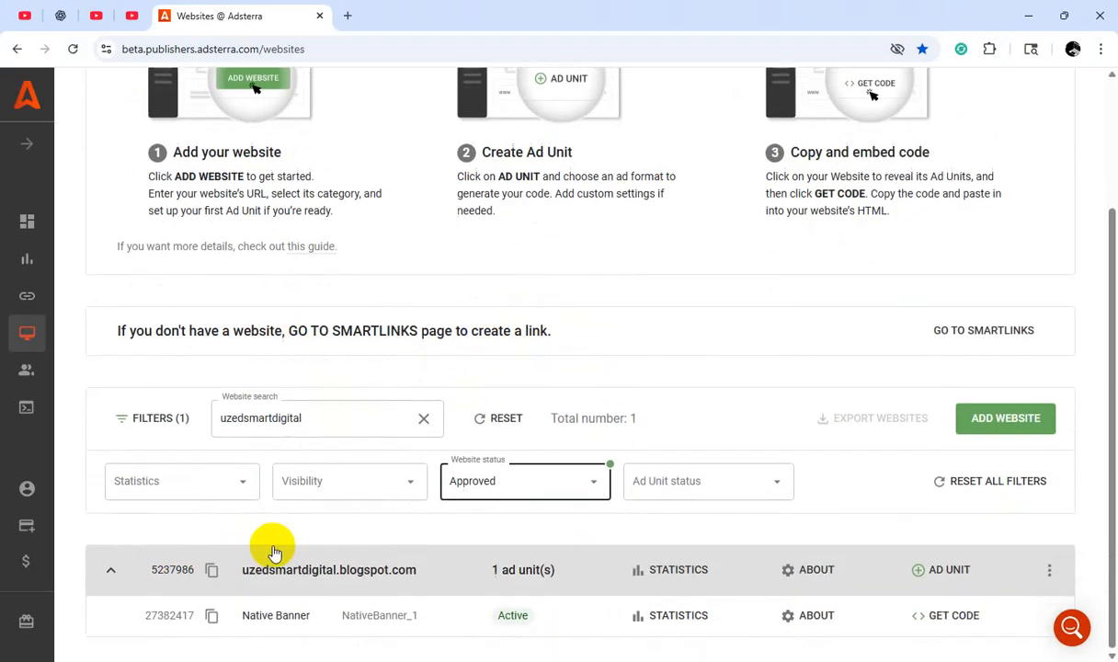
- Create a Social Bar ad unit for uzedsmartdigital.blogspot.com and dismiss the review notice
left_click(949, 573)
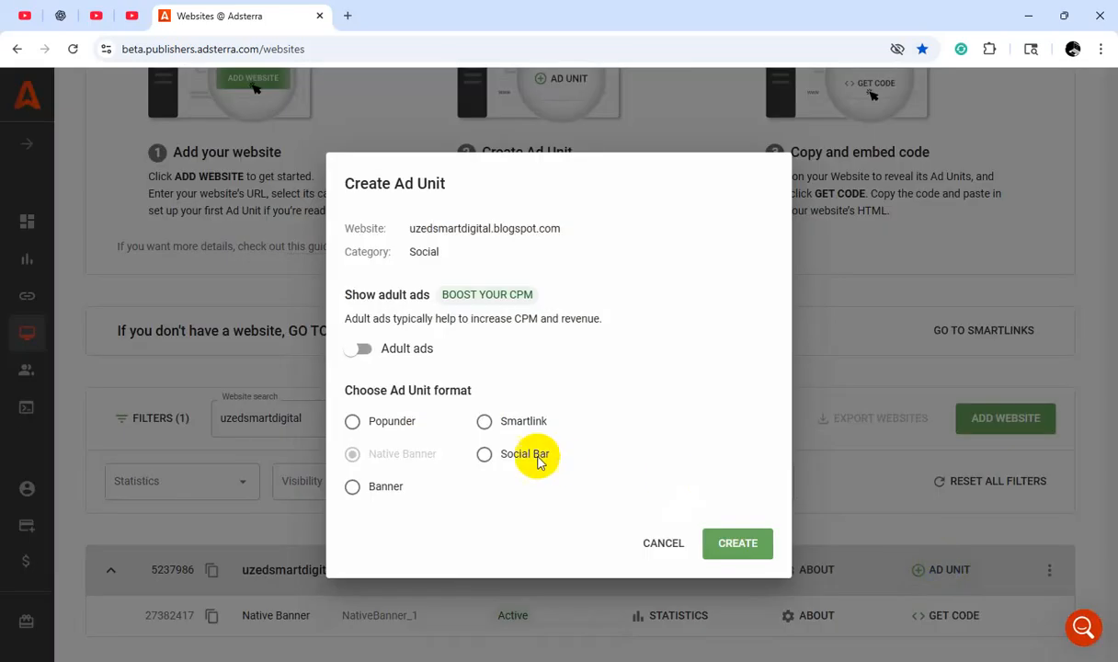
left_click(484, 454)
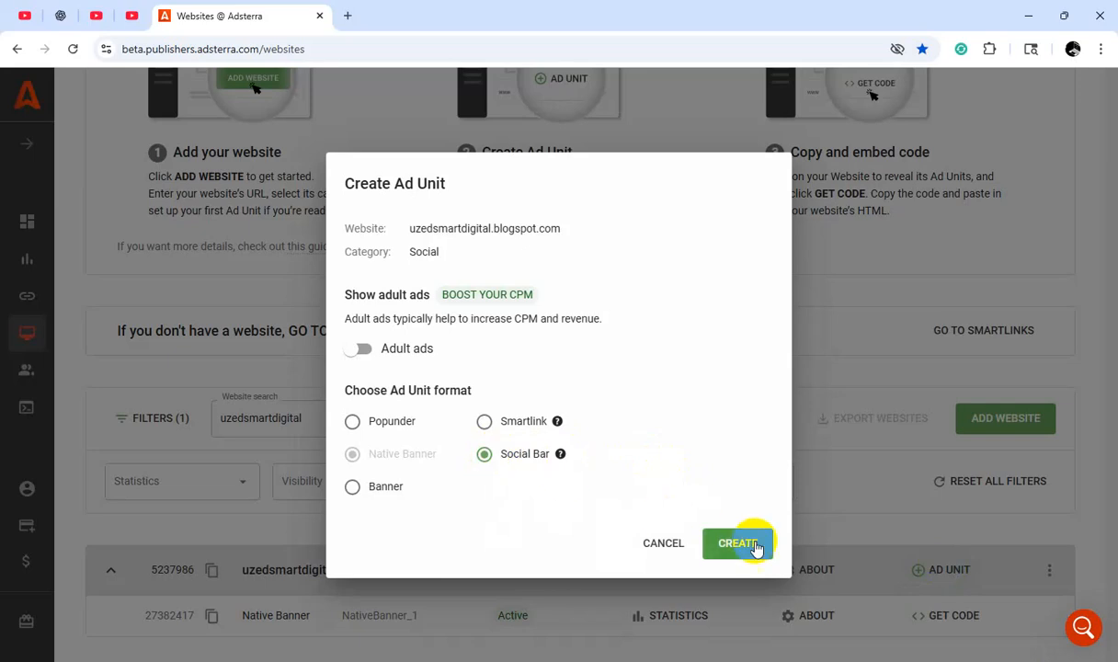
left_click(755, 546)
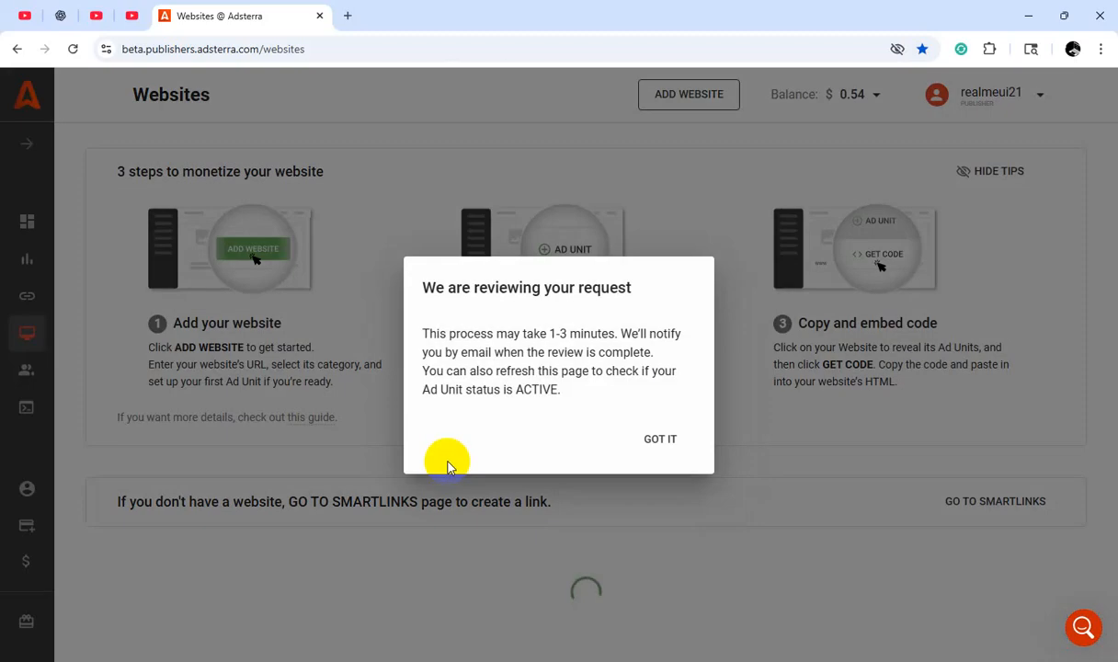
left_click(648, 443)
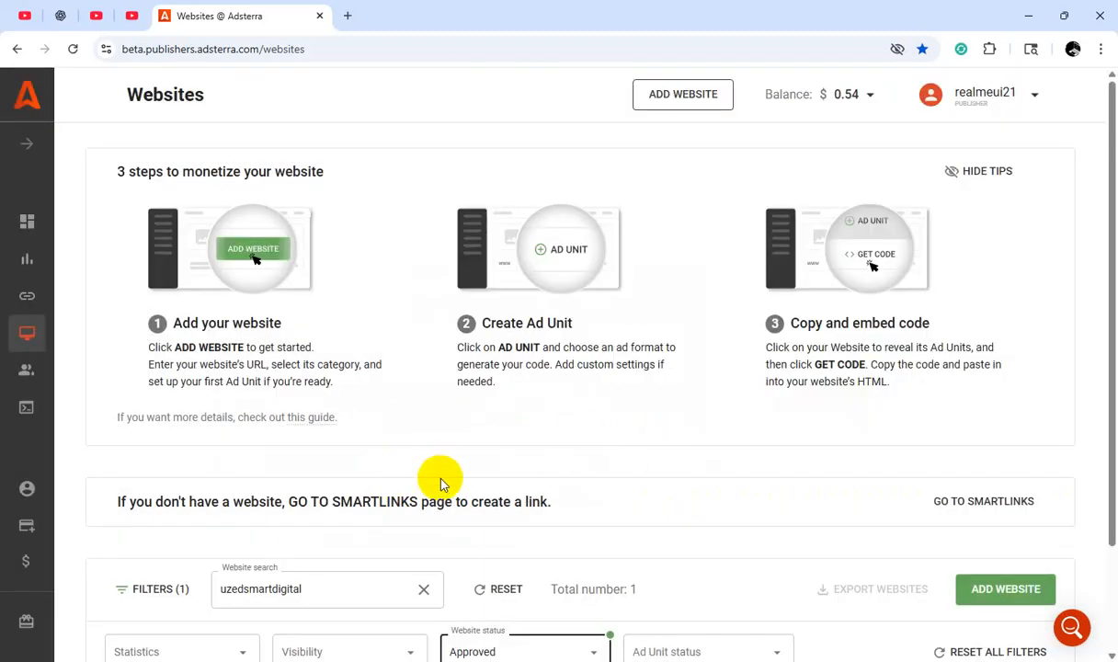
- Expand uzedsmartdigital.blogspot.com again, copy the code of its Native Banner ad unit and close the code dialog
scroll(447, 488, "down", 2)
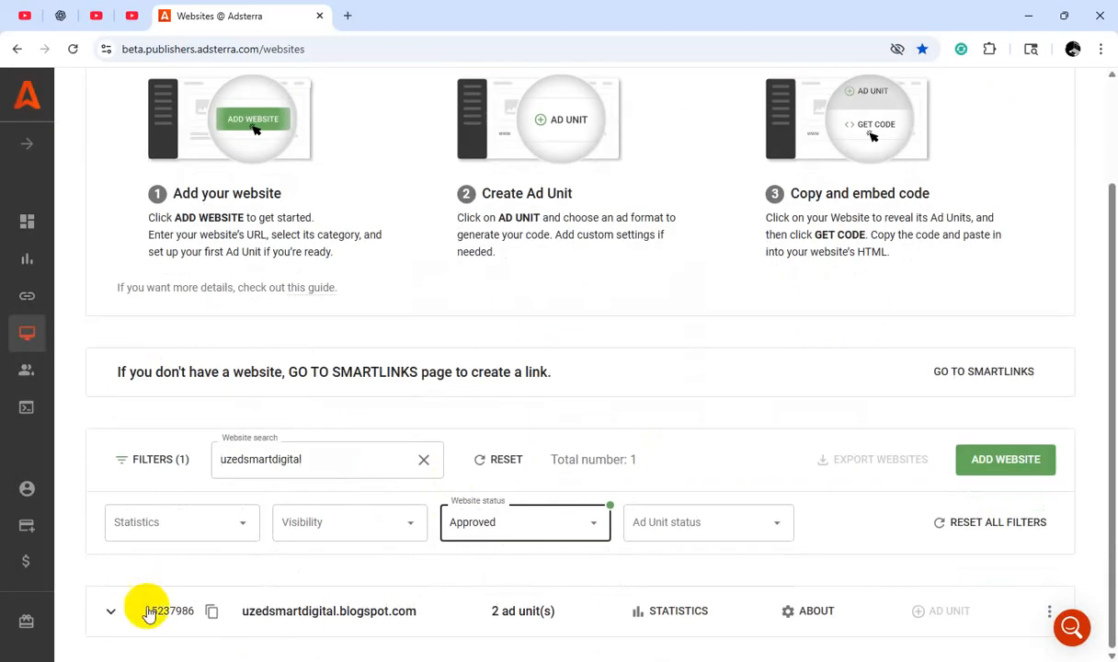
left_click(113, 614)
scroll(407, 559, "down", 2)
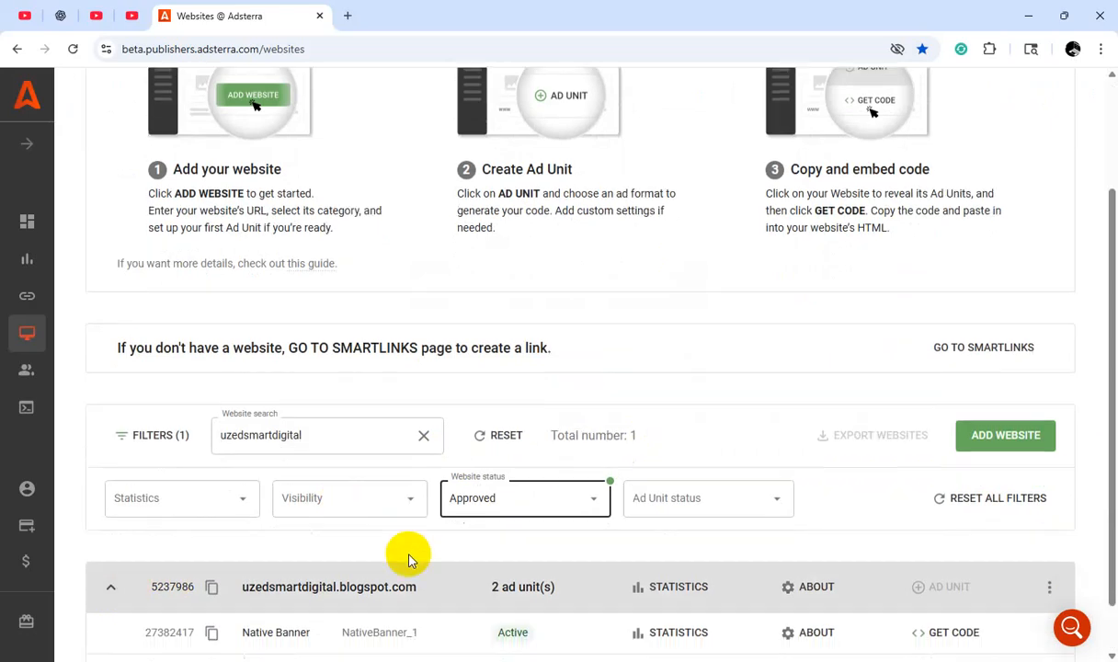
left_click(936, 571)
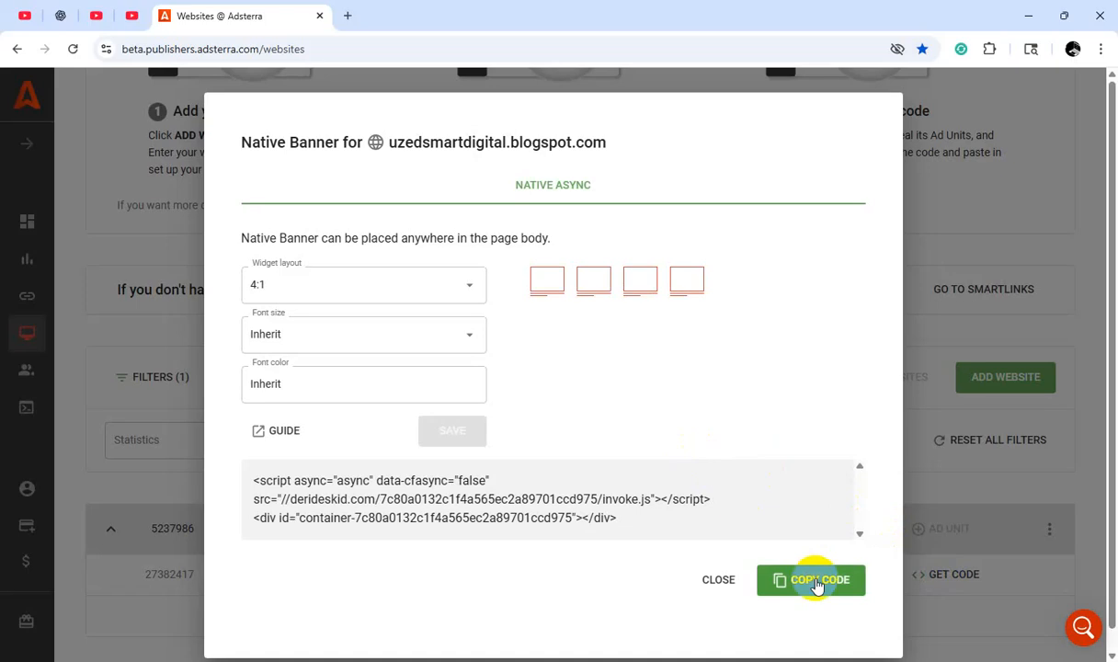
left_click(816, 582)
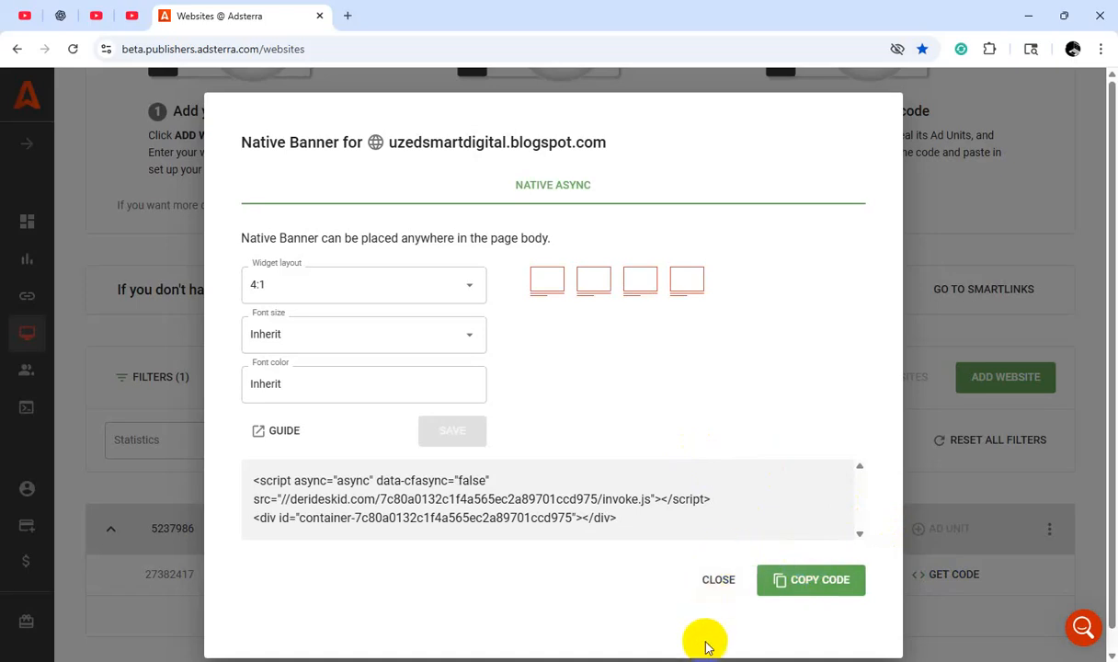
left_click(716, 562)
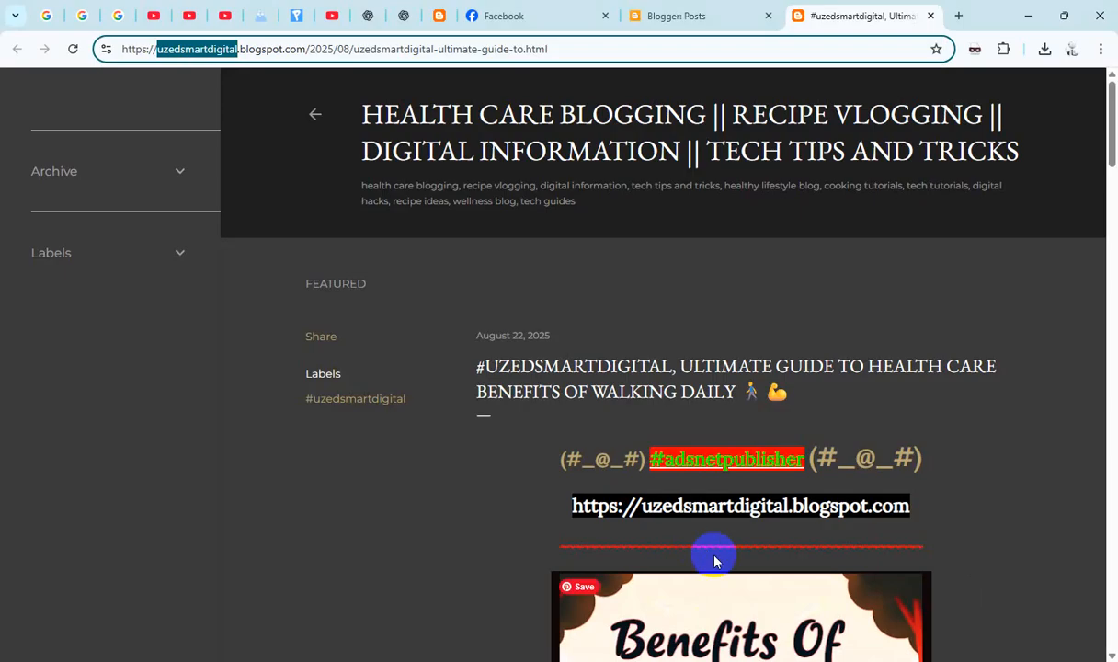
- Return to the Blogger dashboard and open the blog theme's HTML for editing
left_click(694, 25)
left_click(74, 467)
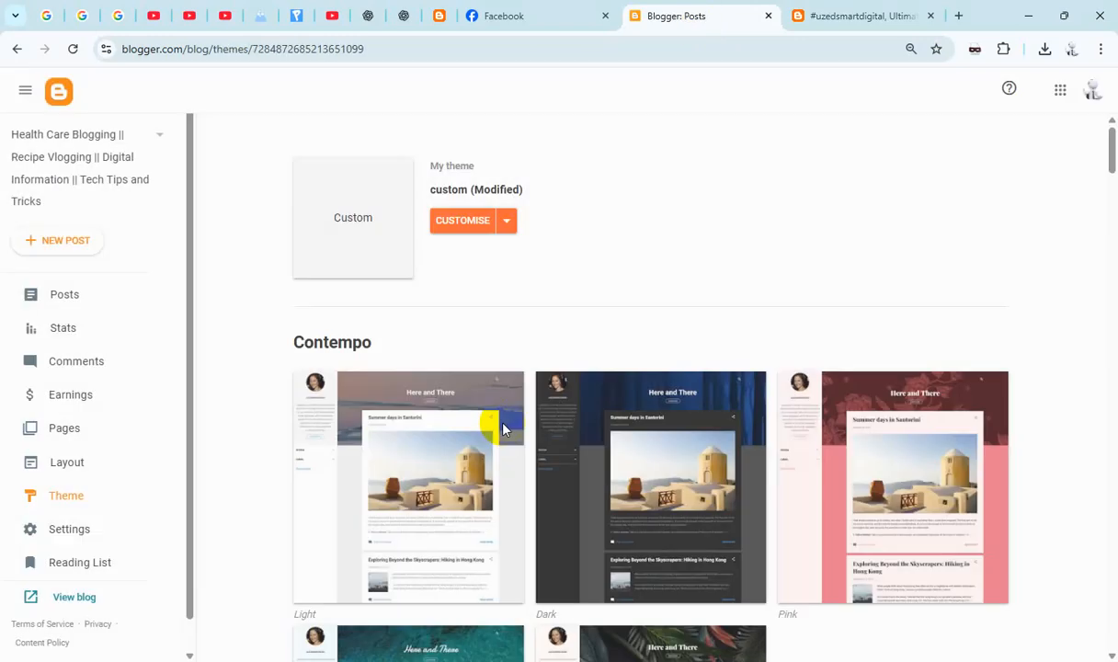
left_click(511, 229)
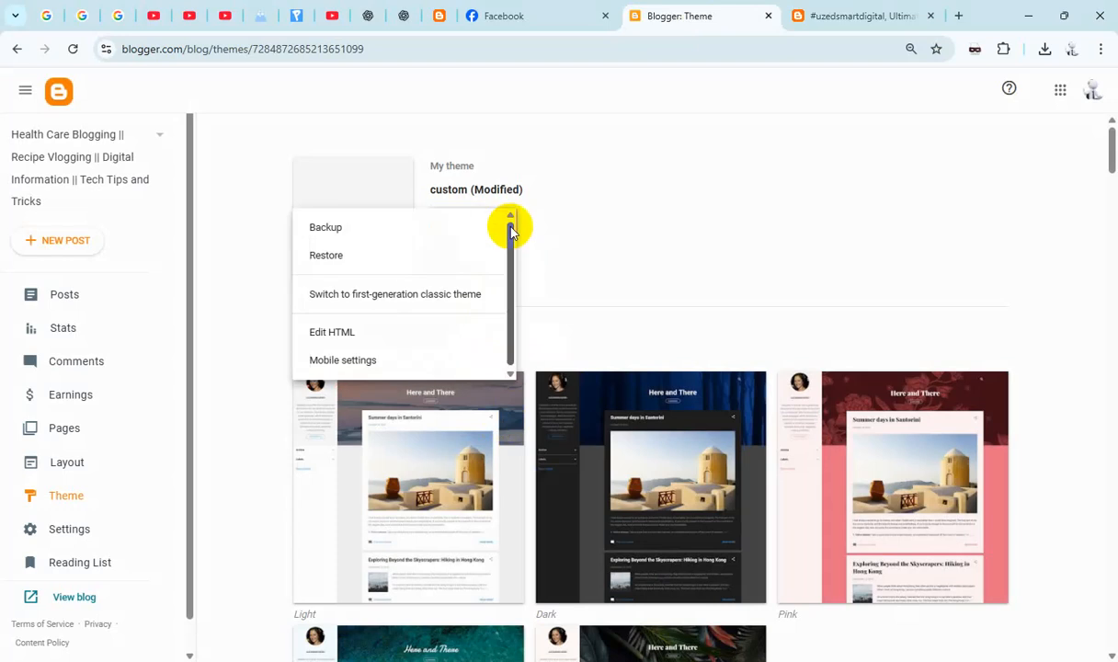
left_click(357, 333)
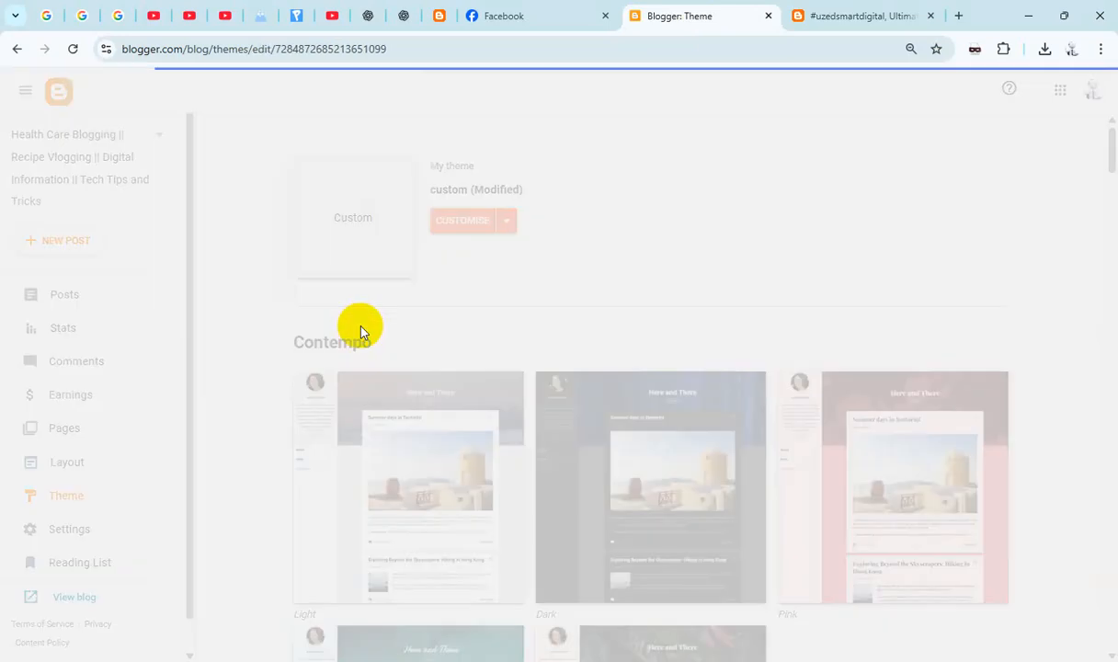
- Paste the Native Banner code on a new line just above the closing body tag, save the theme and leave the HTML editor
scroll(661, 481, "down", 14)
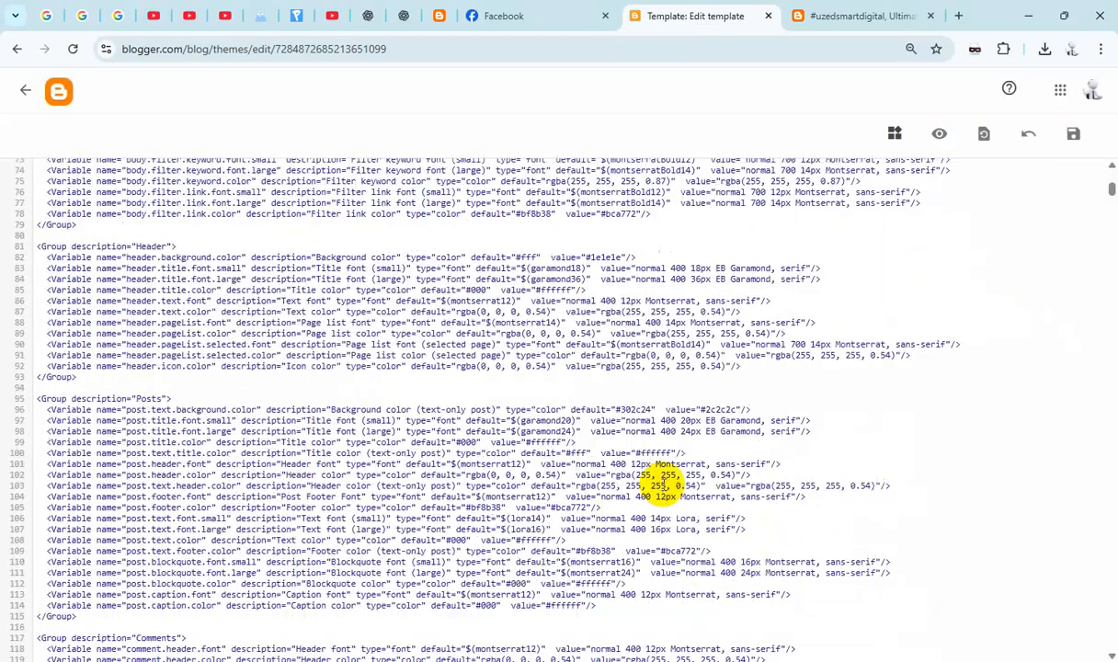
scroll(667, 495, "down", 17)
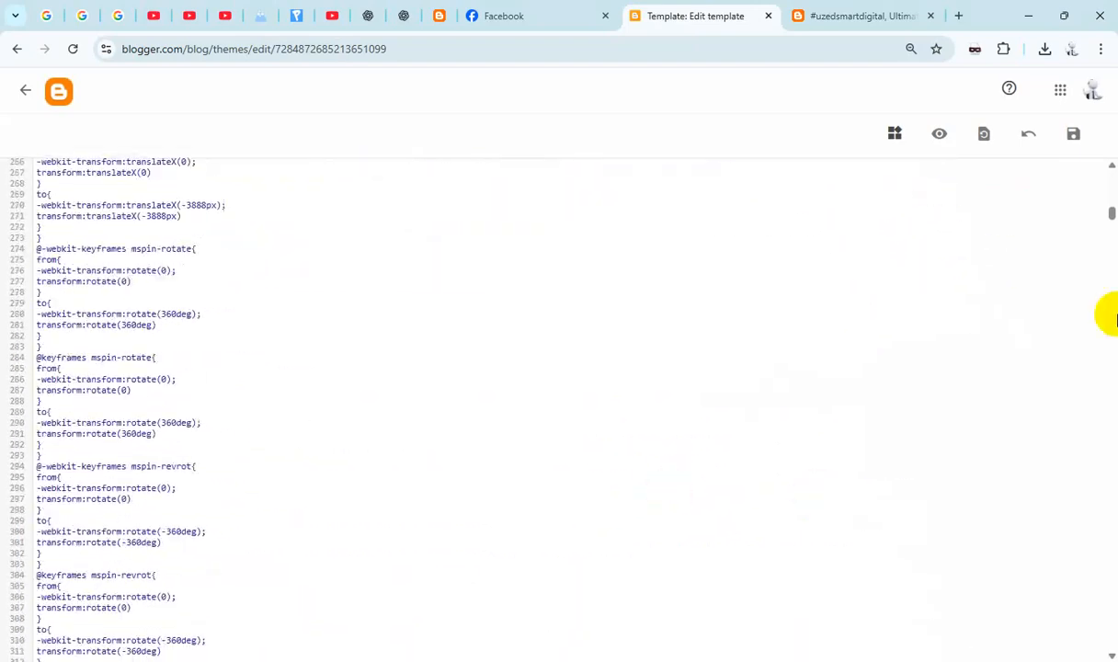
left_click_drag(1111, 214, 1111, 643)
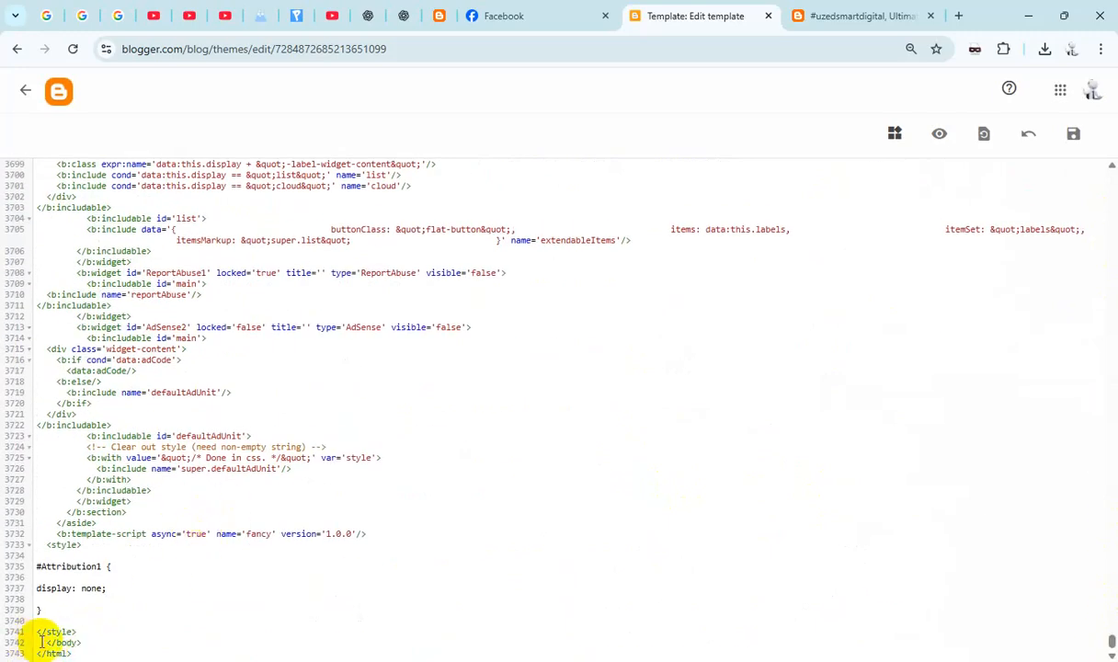
key("Return")
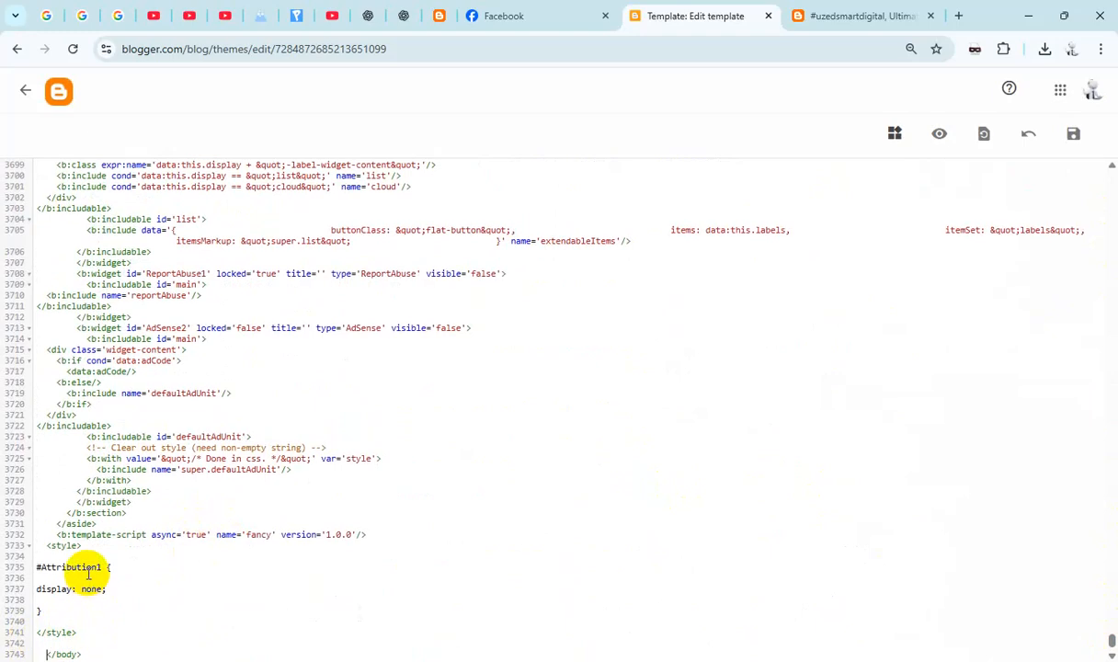
key("ctrl+v")
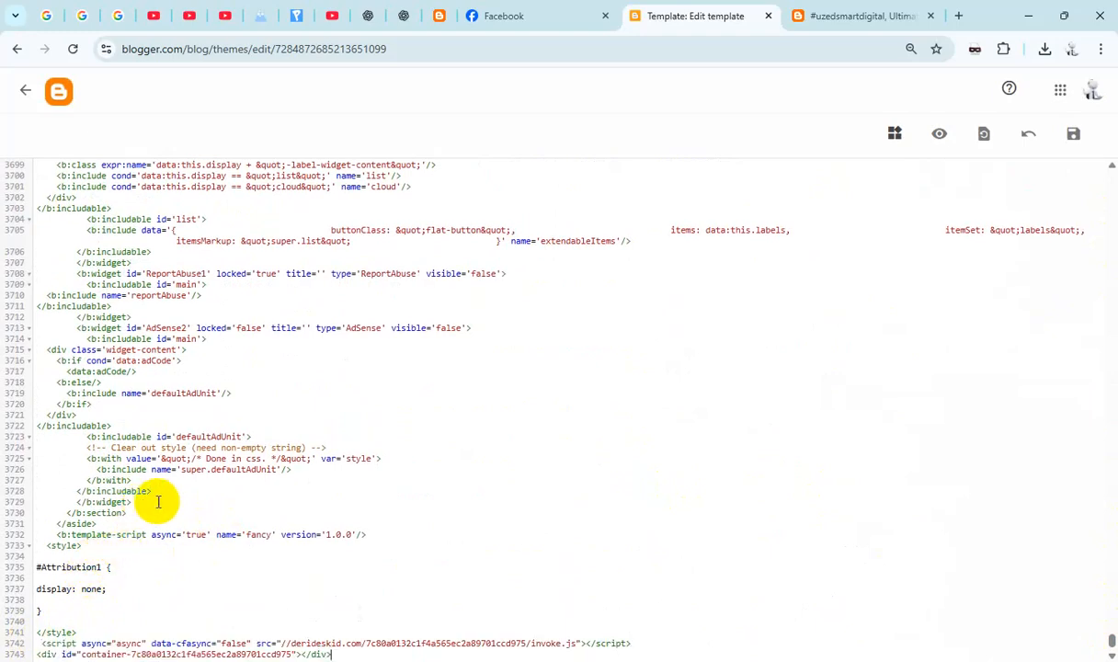
left_click(1073, 135)
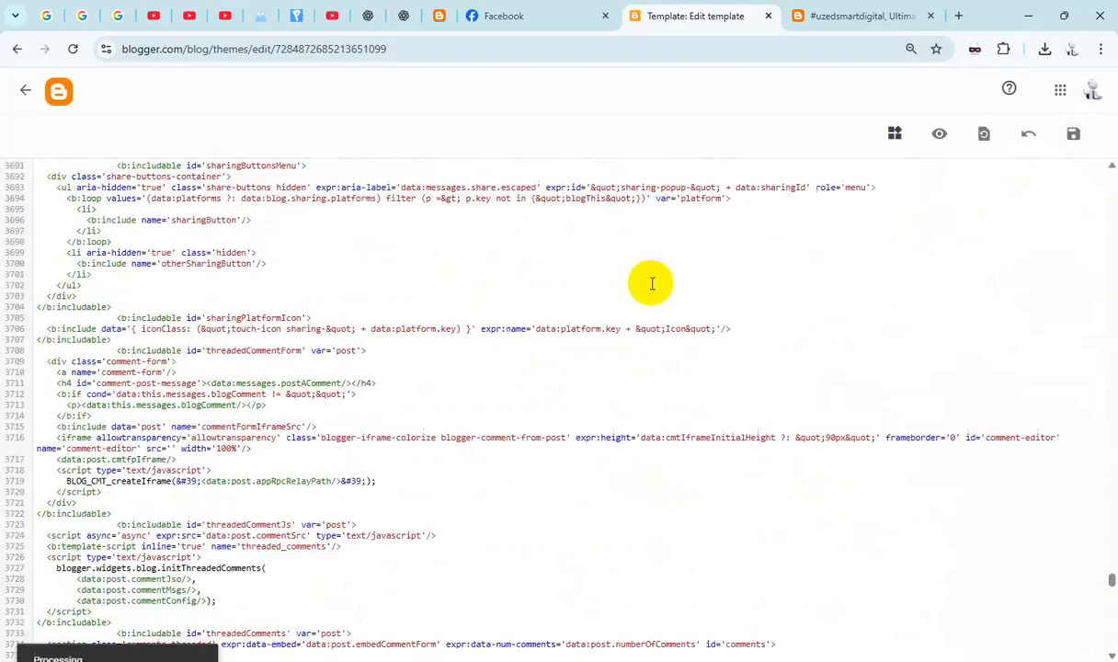
left_click(25, 96)
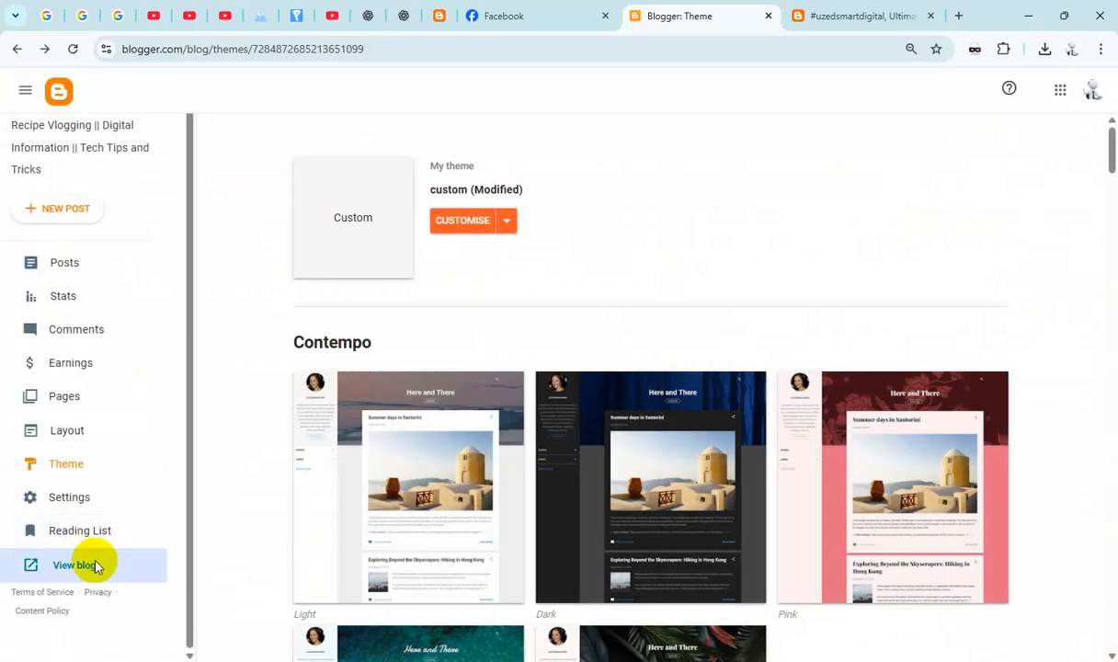
- Open the live blog and look through the home page for the Native Banner ads
left_click(95, 567)
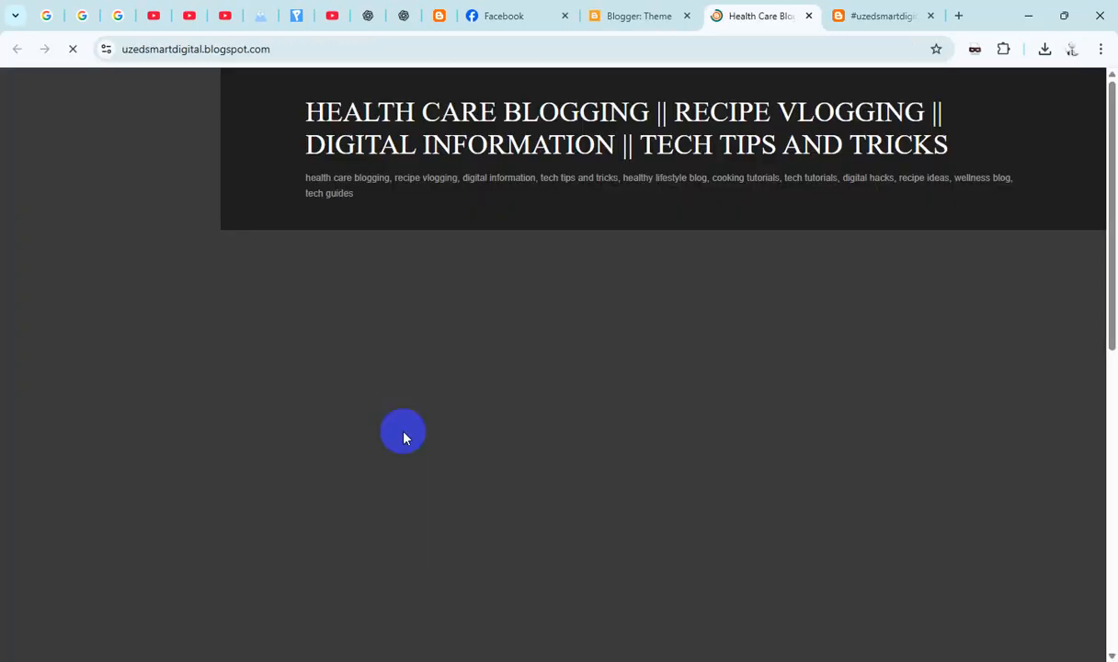
scroll(483, 413, "down", 10)
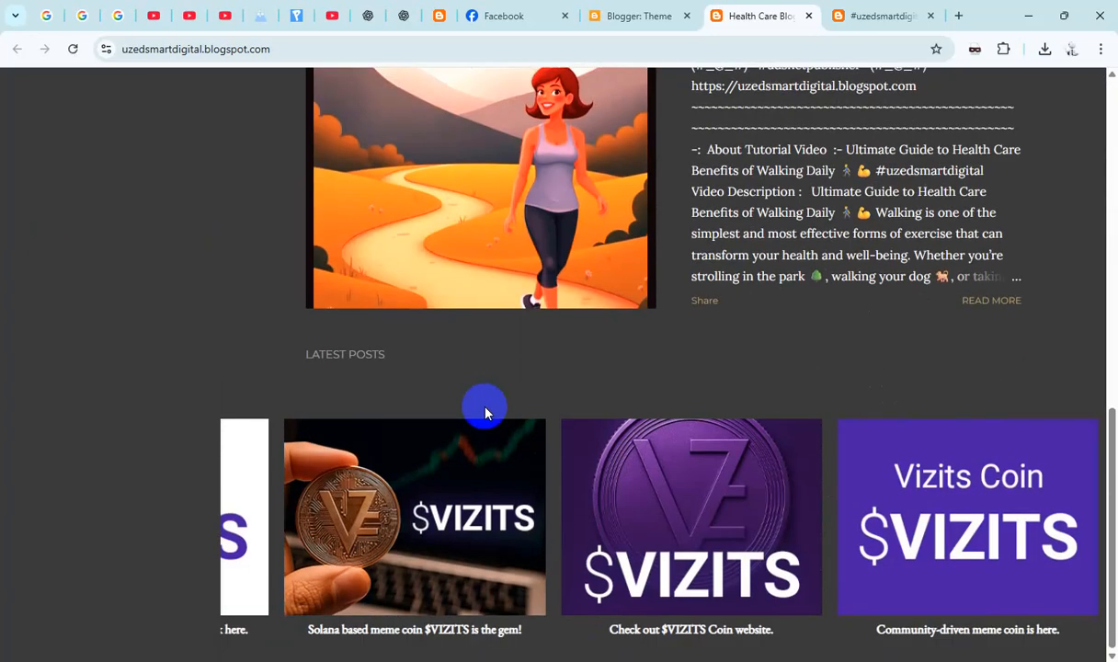
scroll(485, 413, "up", 5)
scroll(486, 413, "down", 4)
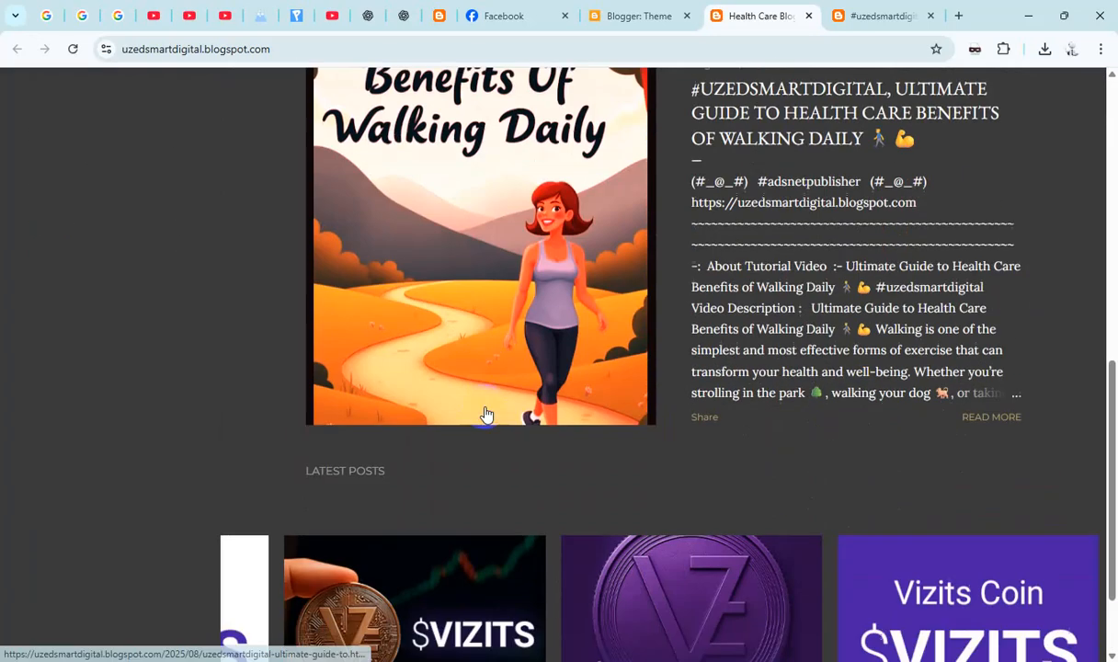
scroll(485, 414, "down", 1)
scroll(486, 413, "up", 5)
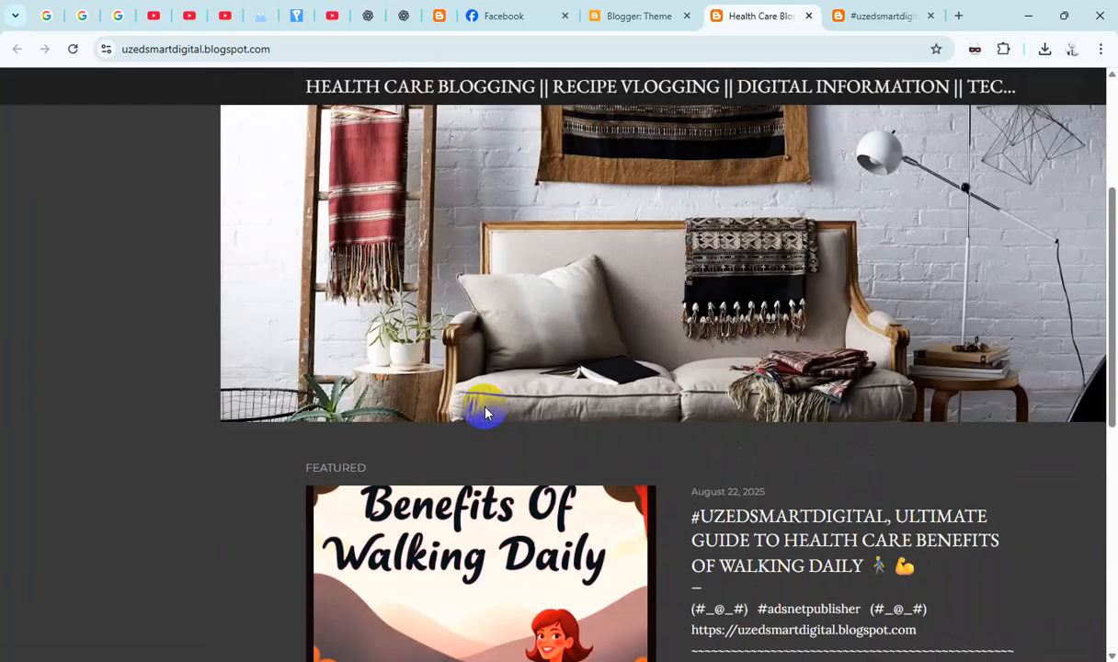
scroll(486, 412, "down", 4)
scroll(487, 415, "down", 1)
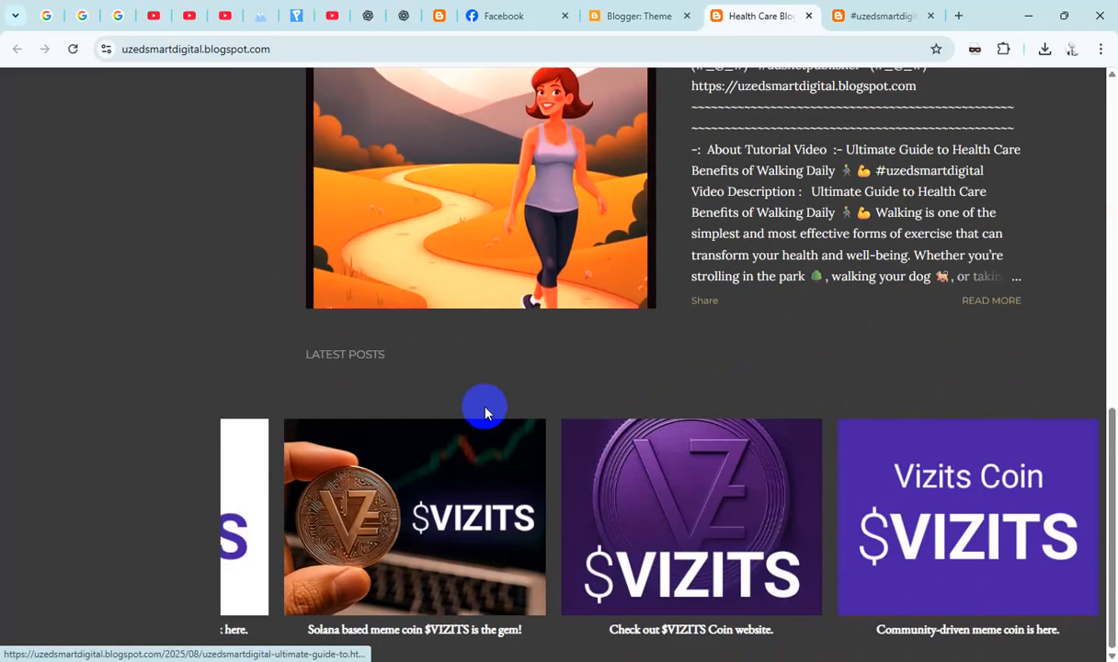
scroll(386, 404, "up", 3)
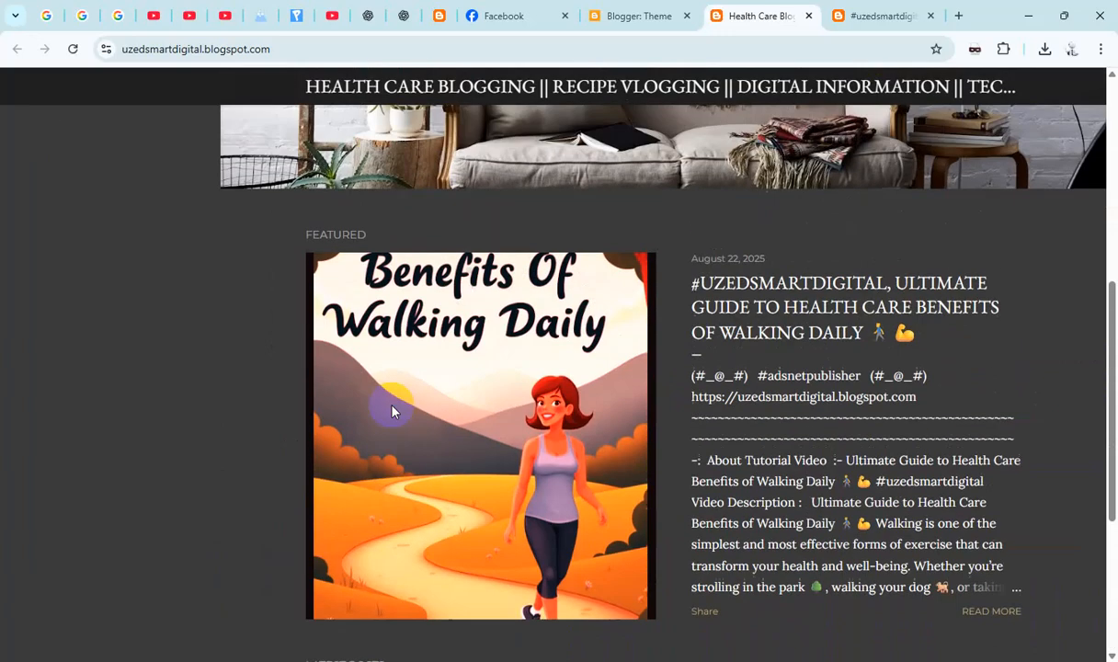
scroll(392, 411, "up", 4)
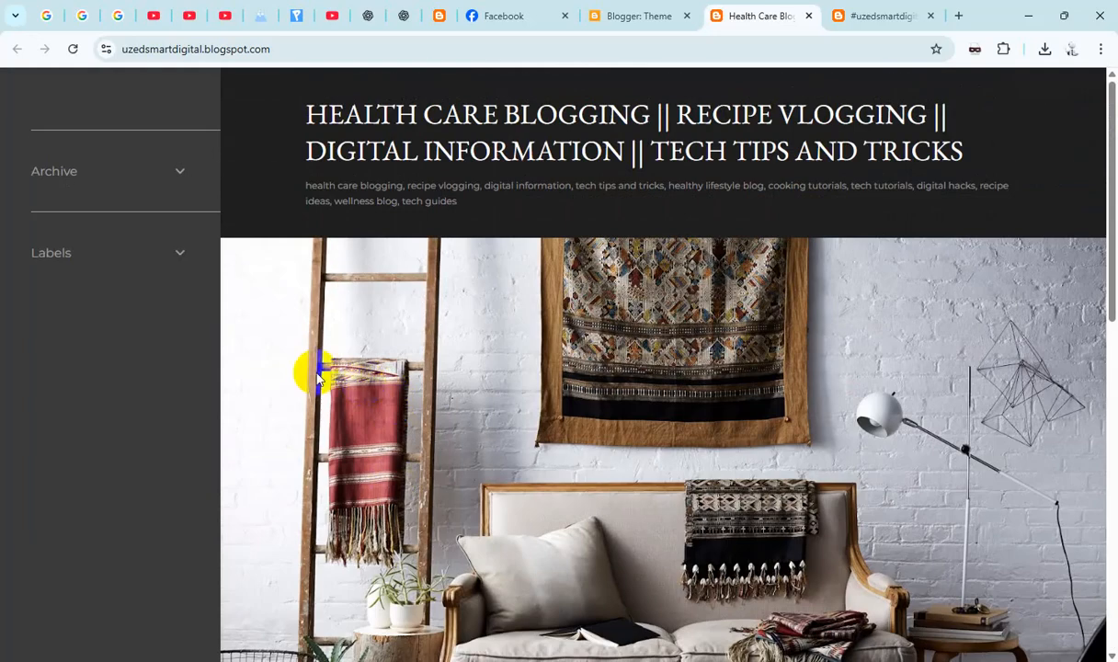
- Reload the blog's home page and check the Native Banner ads below the latest posts again
left_click(72, 51)
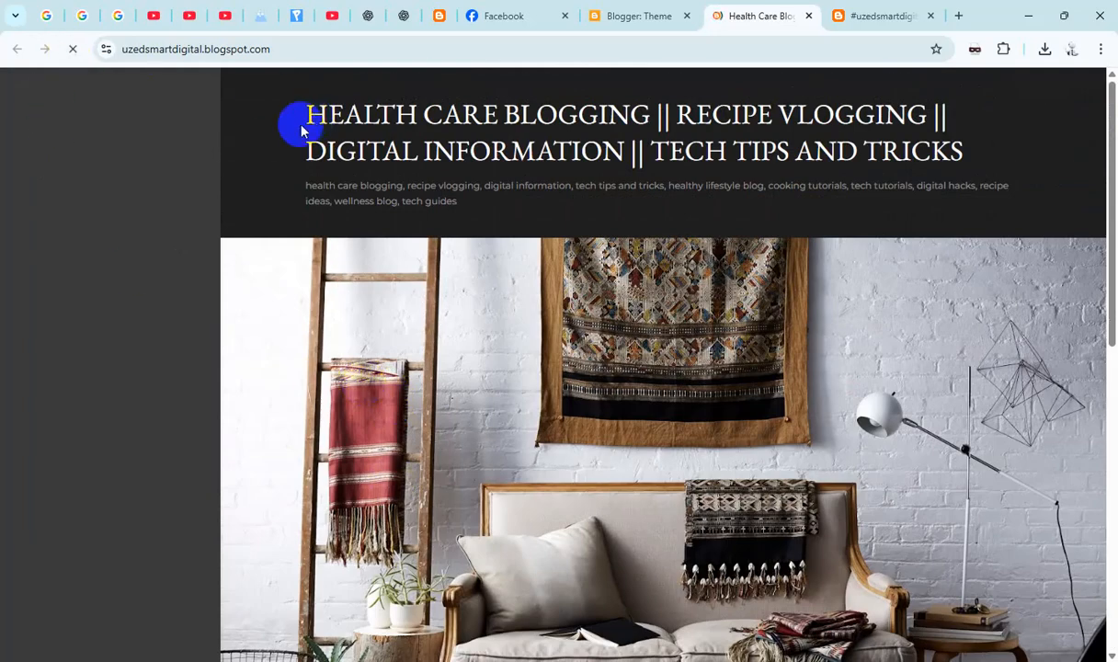
scroll(481, 375, "down", 8)
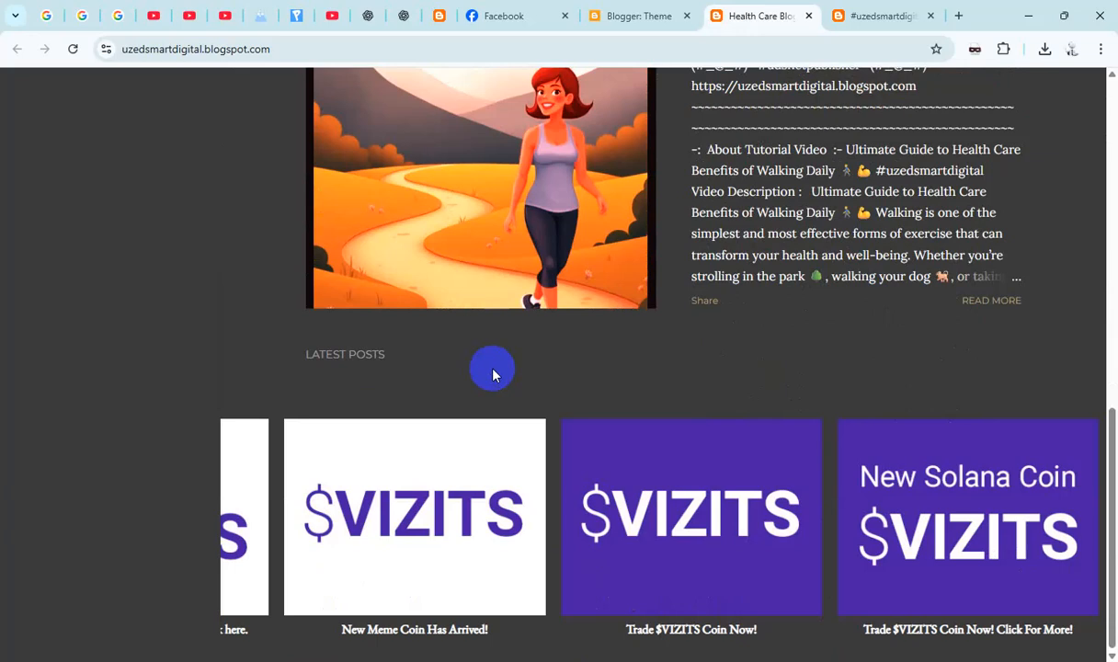
scroll(494, 373, "up", 10)
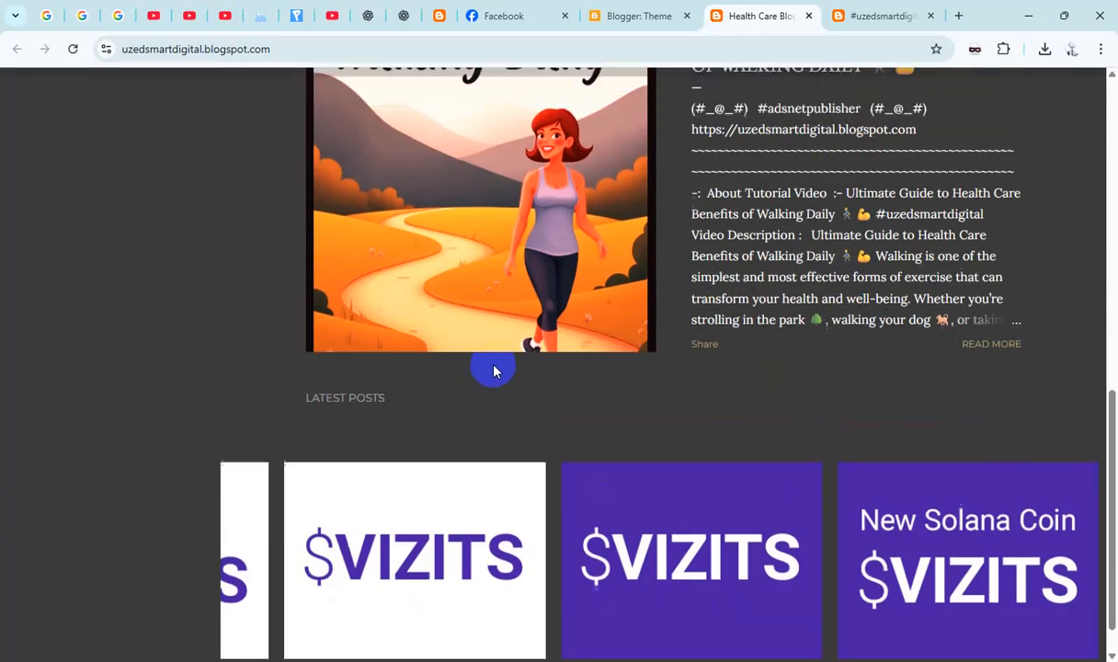
scroll(493, 372, "up", 1)
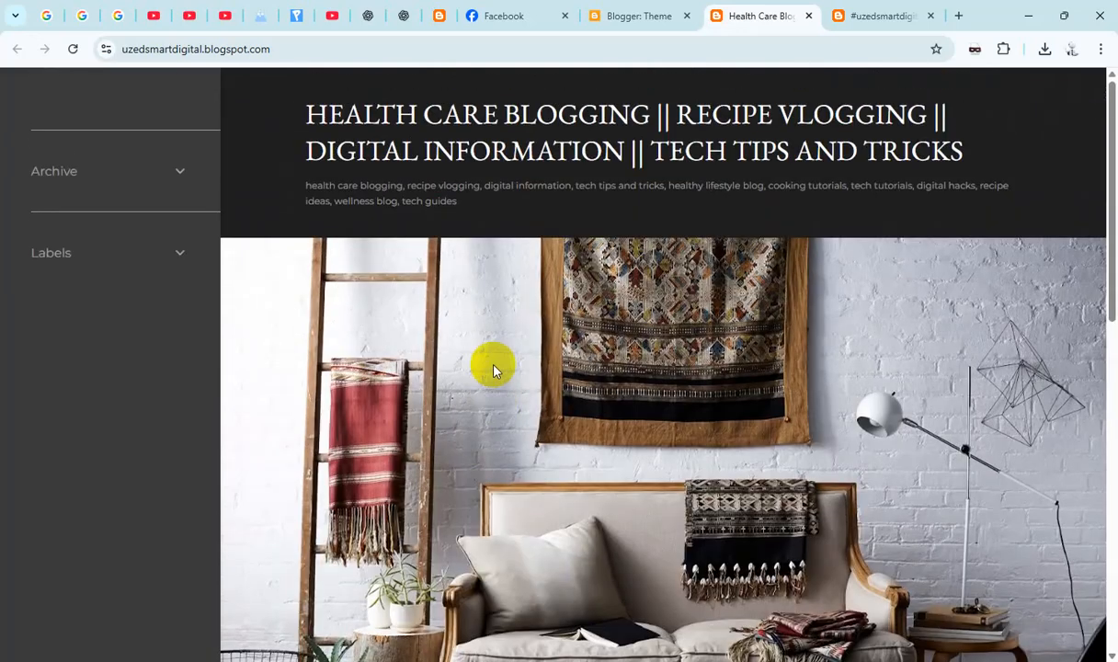
- Switch back to Adsterra, close the Native Banner code dialog and clear the website search
left_click(733, 581)
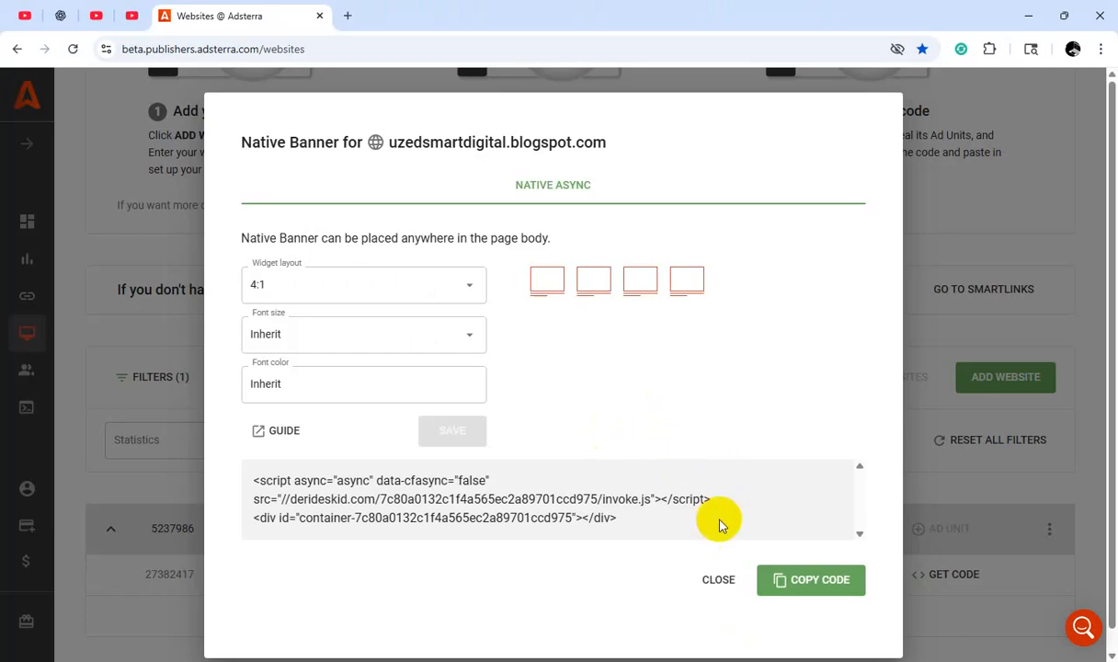
left_click(716, 580)
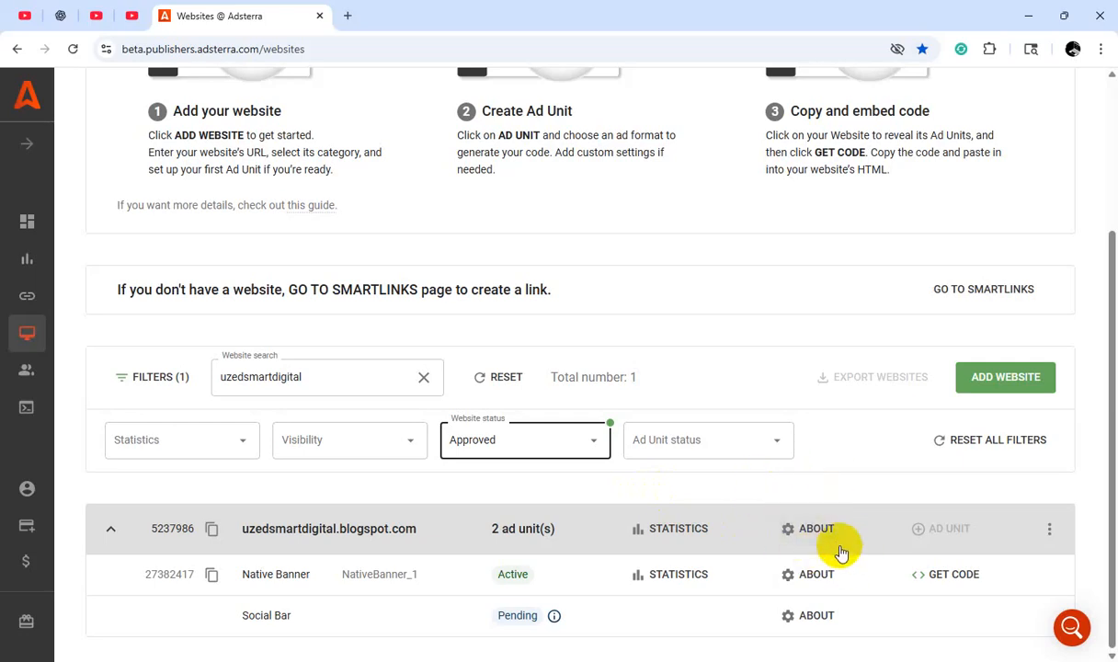
double_click(349, 373)
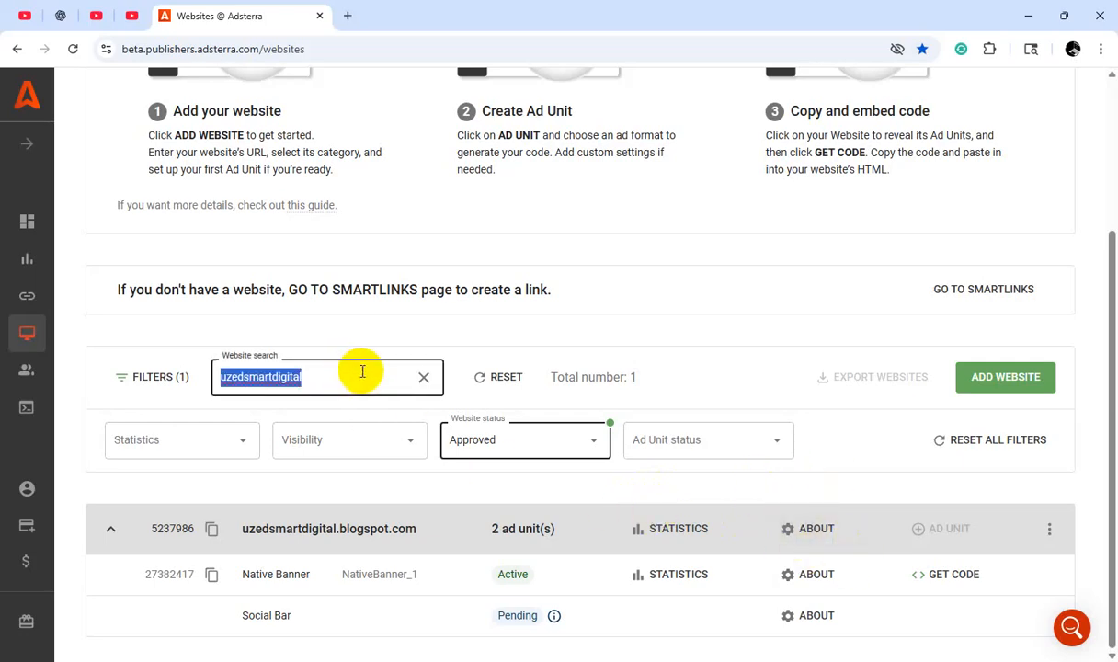
left_click(427, 377)
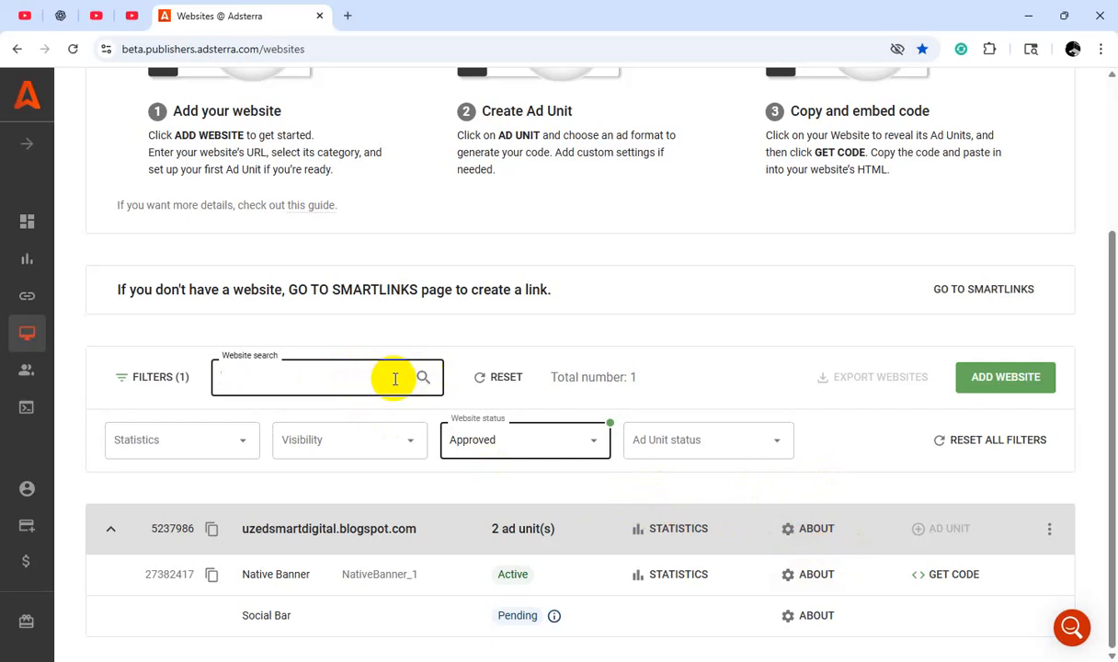
- Reload the Websites page and search the website list for uzedsmartdigital
left_click(73, 50)
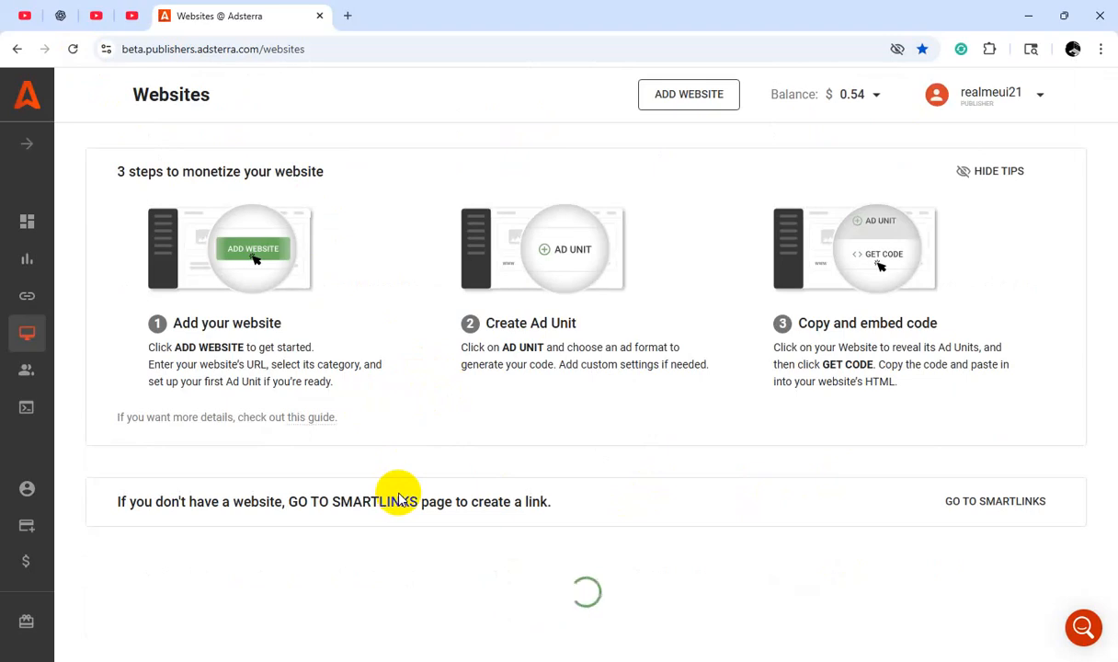
scroll(394, 499, "down", 2)
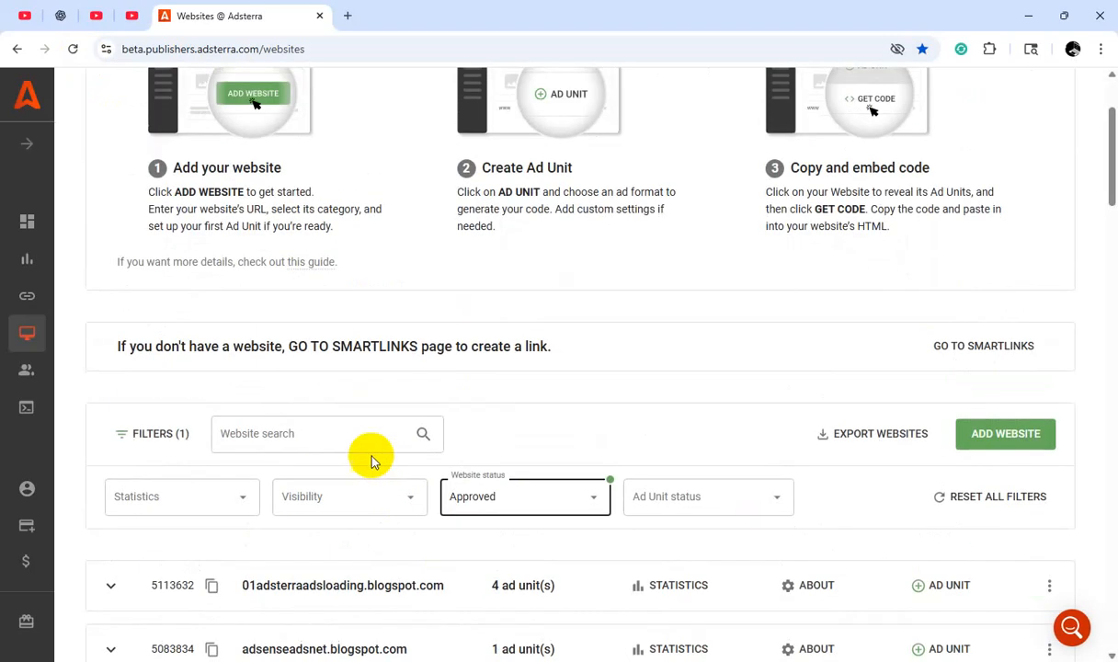
left_click(353, 434)
type("sizoclinar.blogspot")
left_click(423, 433)
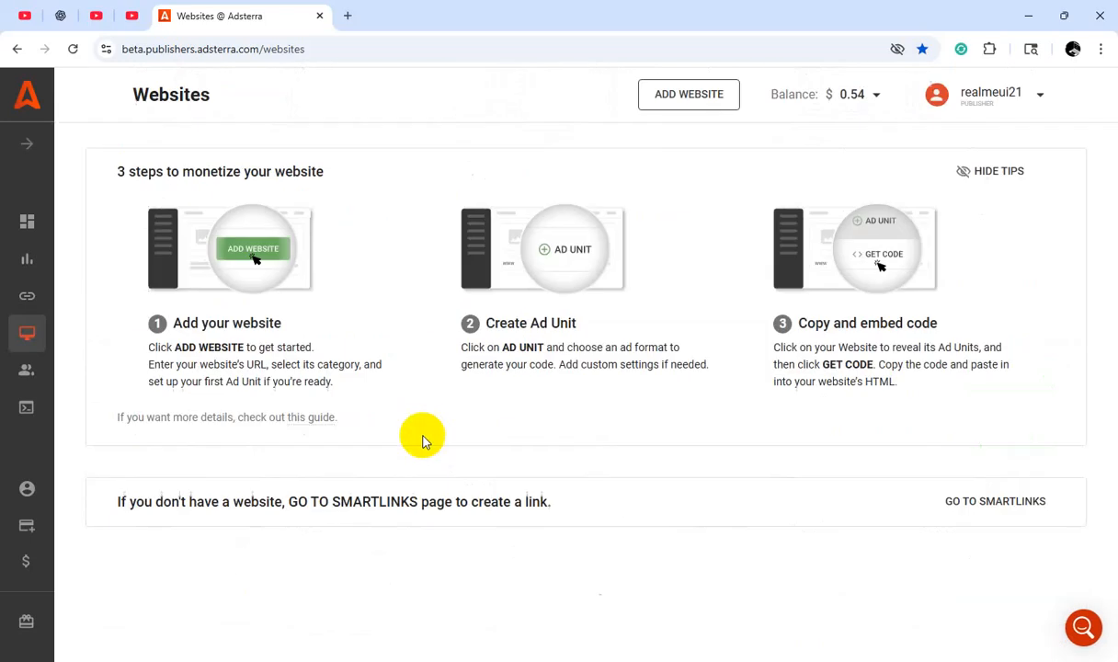
scroll(380, 404, "down", 2)
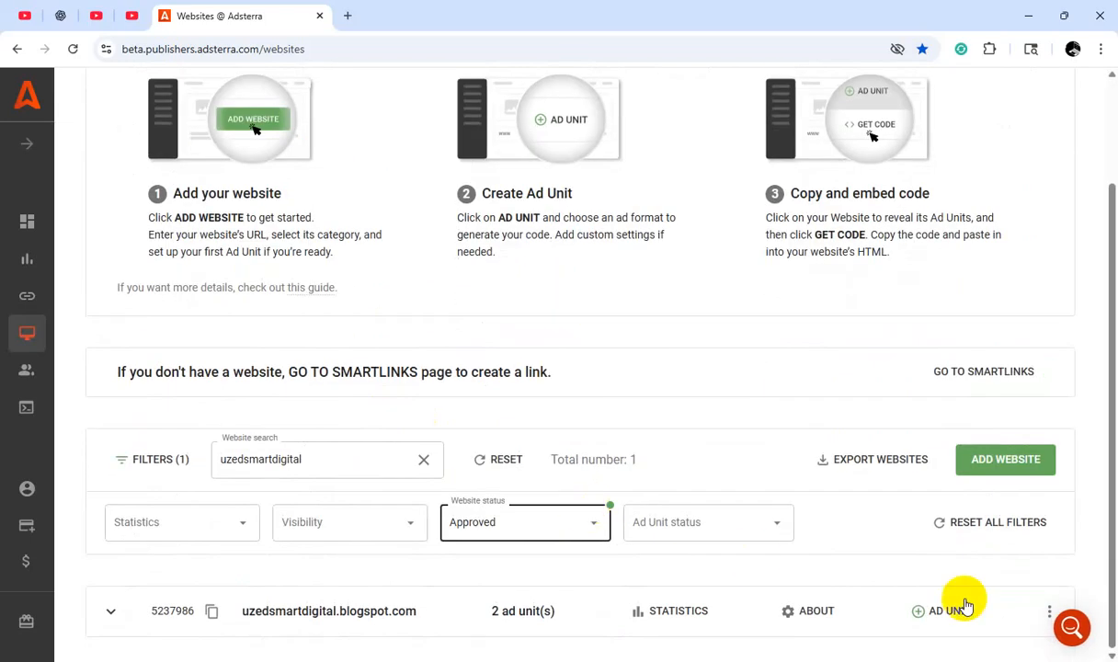
- Create a Popunder ad unit for uzedsmartdigital.blogspot.com and dismiss the review notice
left_click(950, 614)
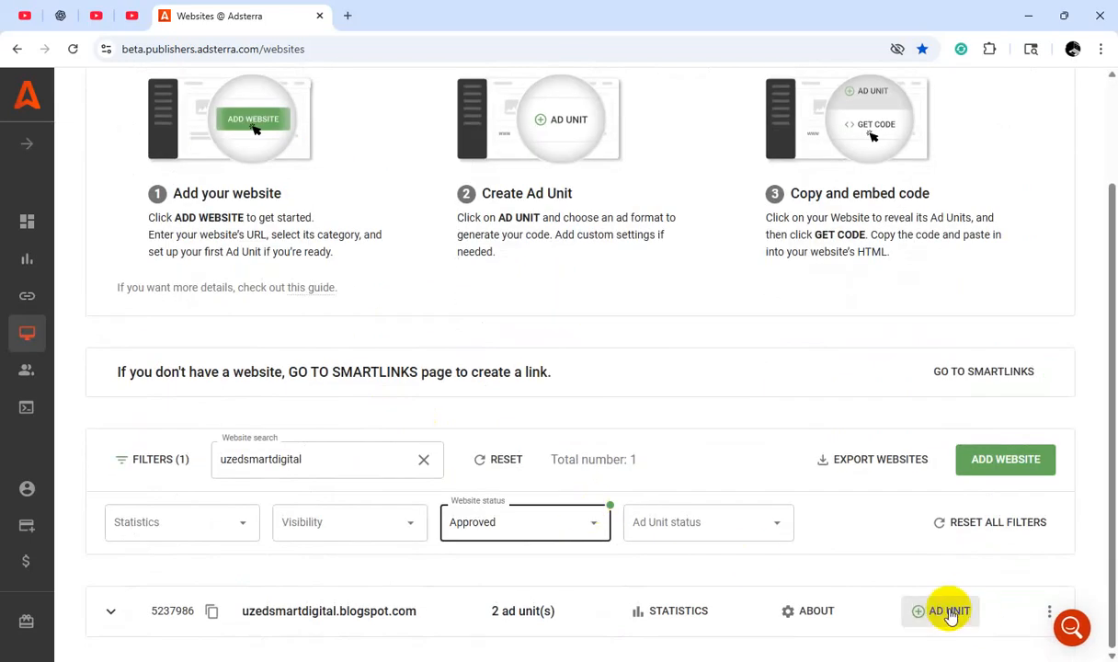
left_click(951, 614)
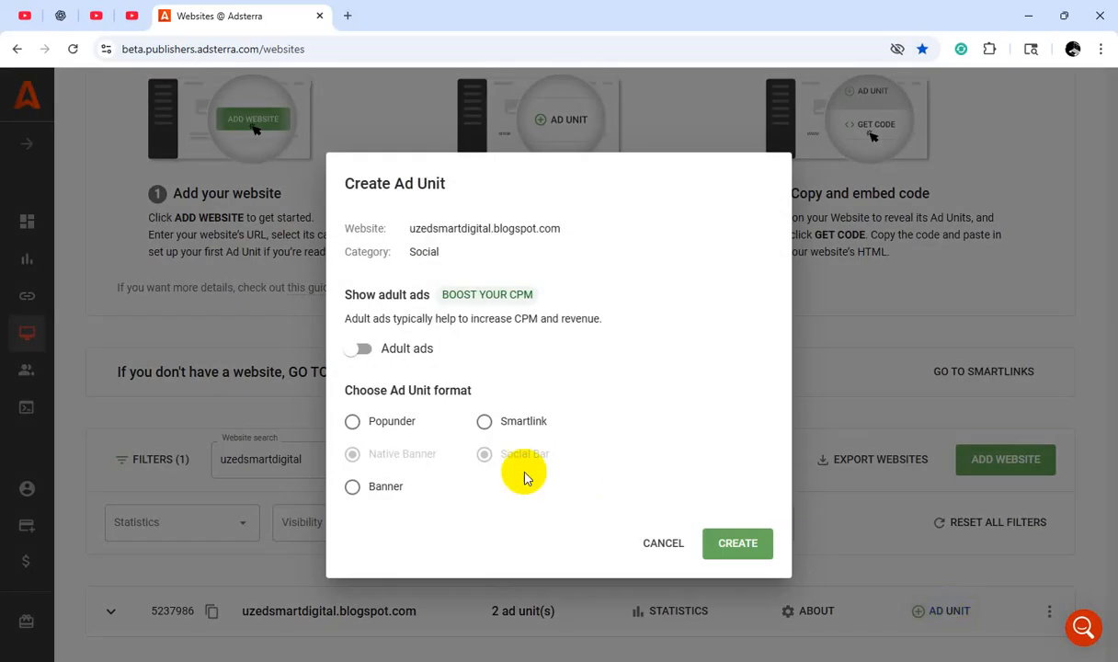
left_click(353, 423)
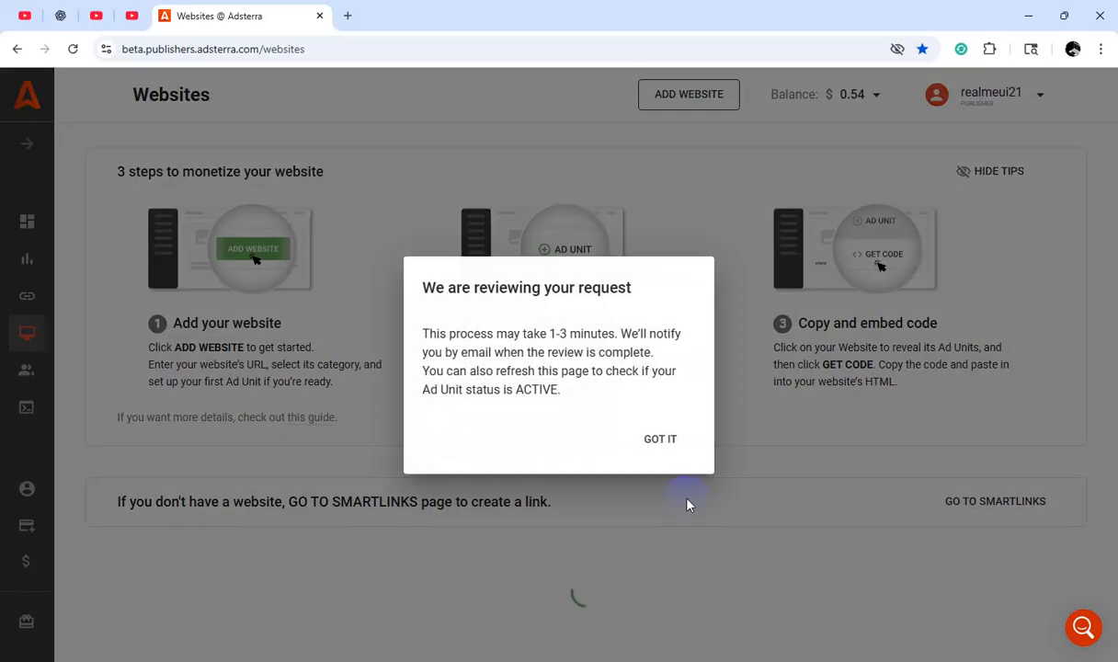
left_click(662, 438)
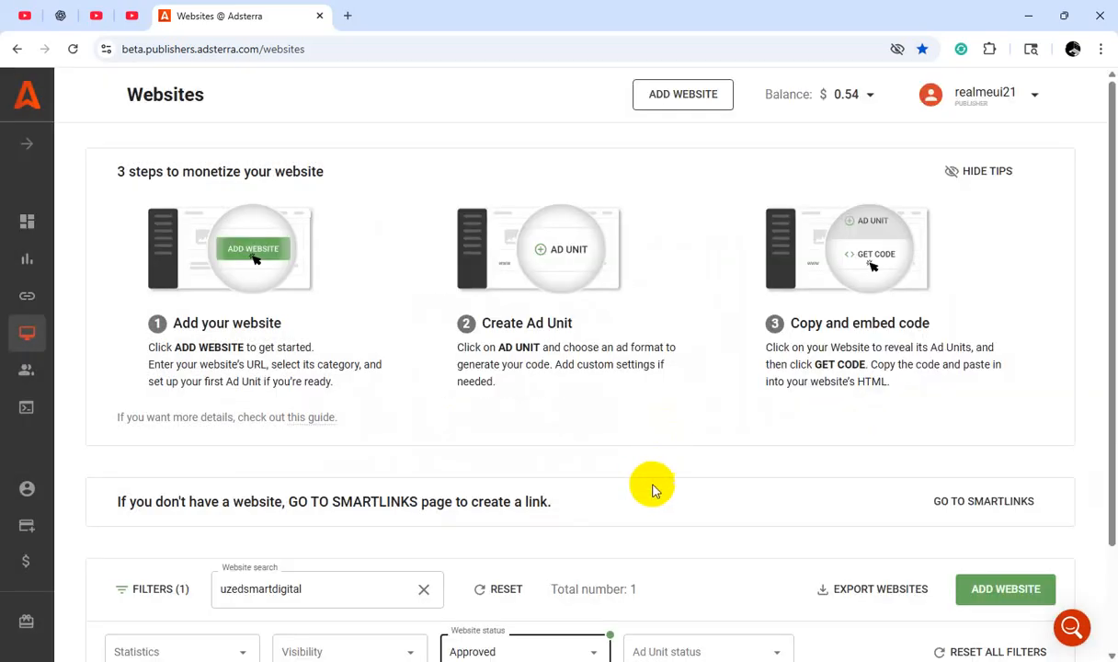
- Expand uzedsmartdigital.blogspot.com to show its ad units and copy the code of the Social Bar ad unit
scroll(659, 491, "down", 2)
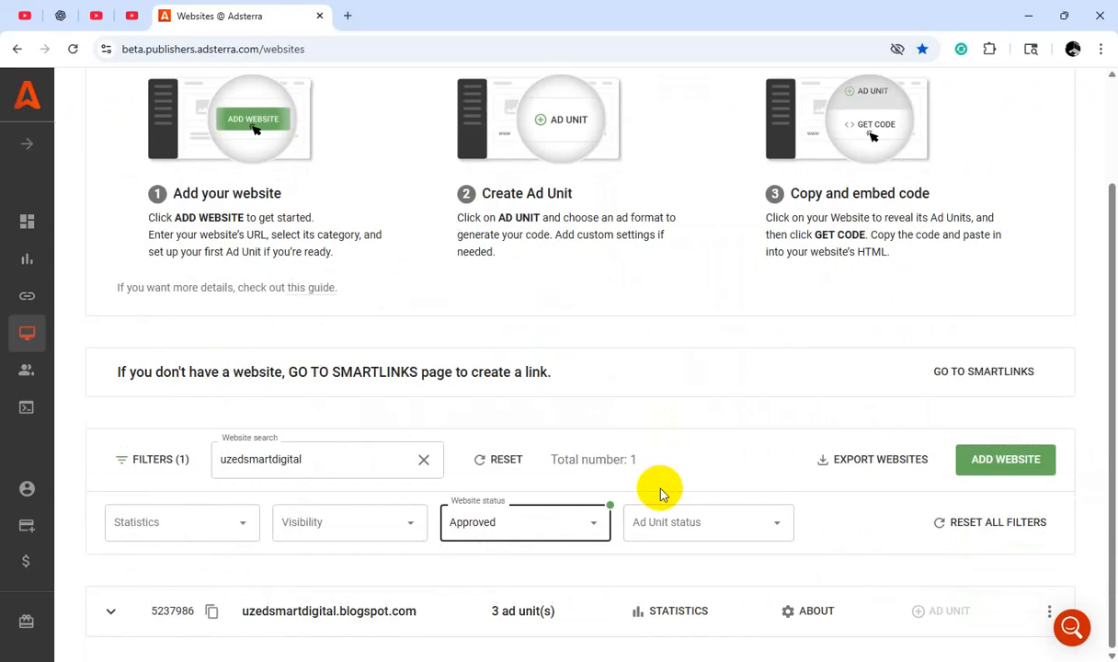
left_click(111, 614)
scroll(543, 527, "down", 2)
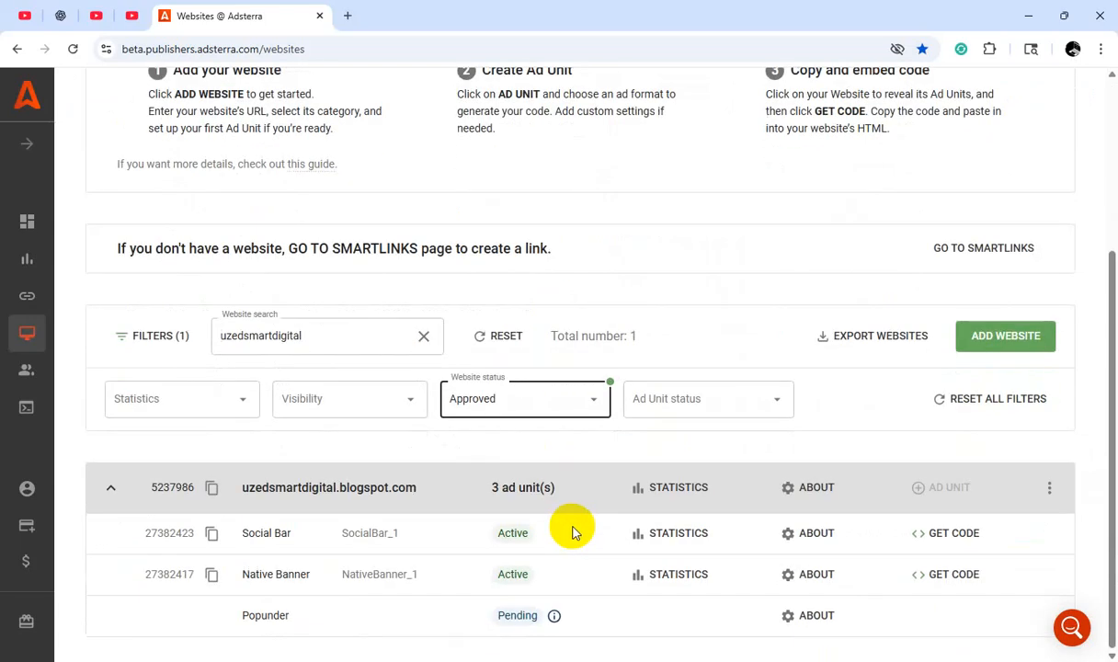
left_click(939, 535)
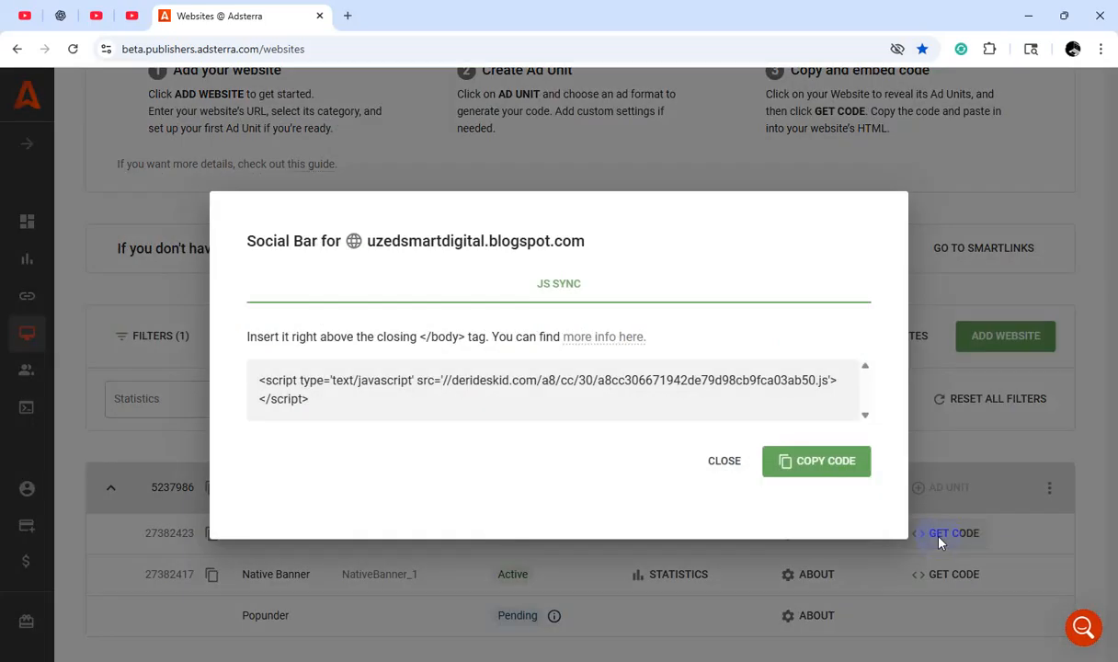
left_click(842, 464)
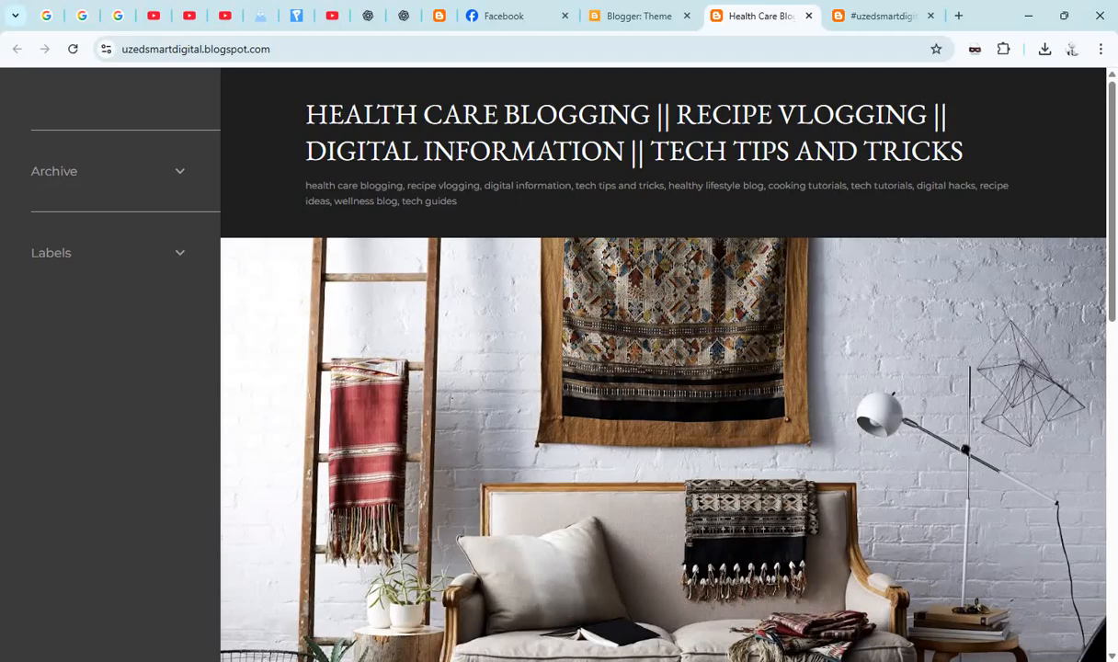
- Switch to Blogger's Theme page and open the HTML of the current custom theme for editing
left_click(637, 18)
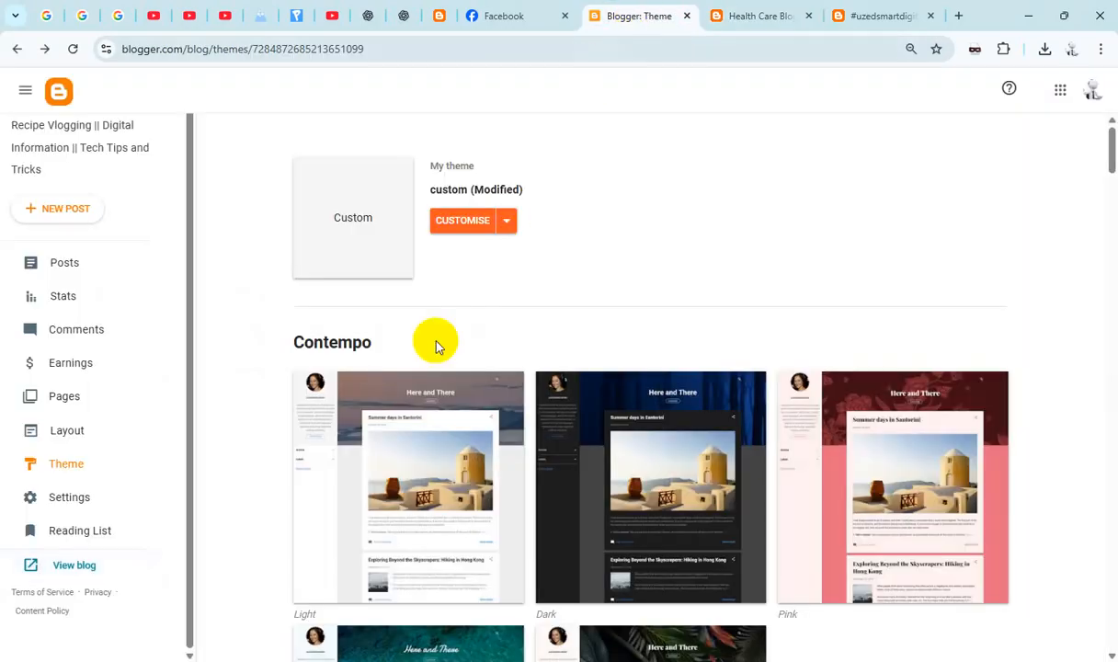
left_click(506, 222)
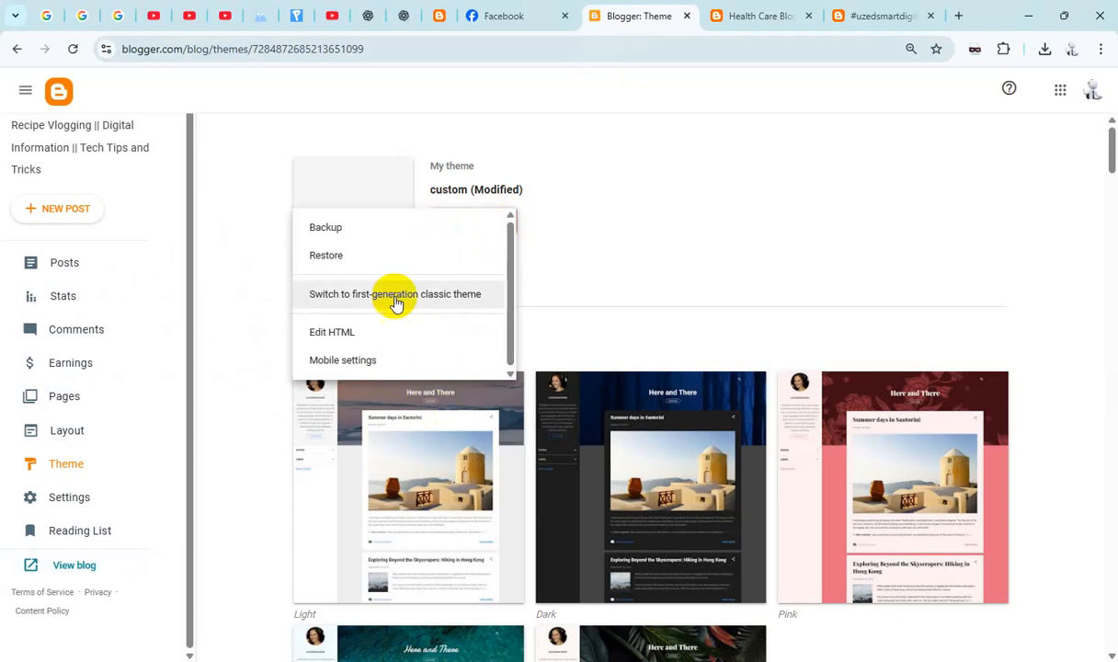
left_click(373, 331)
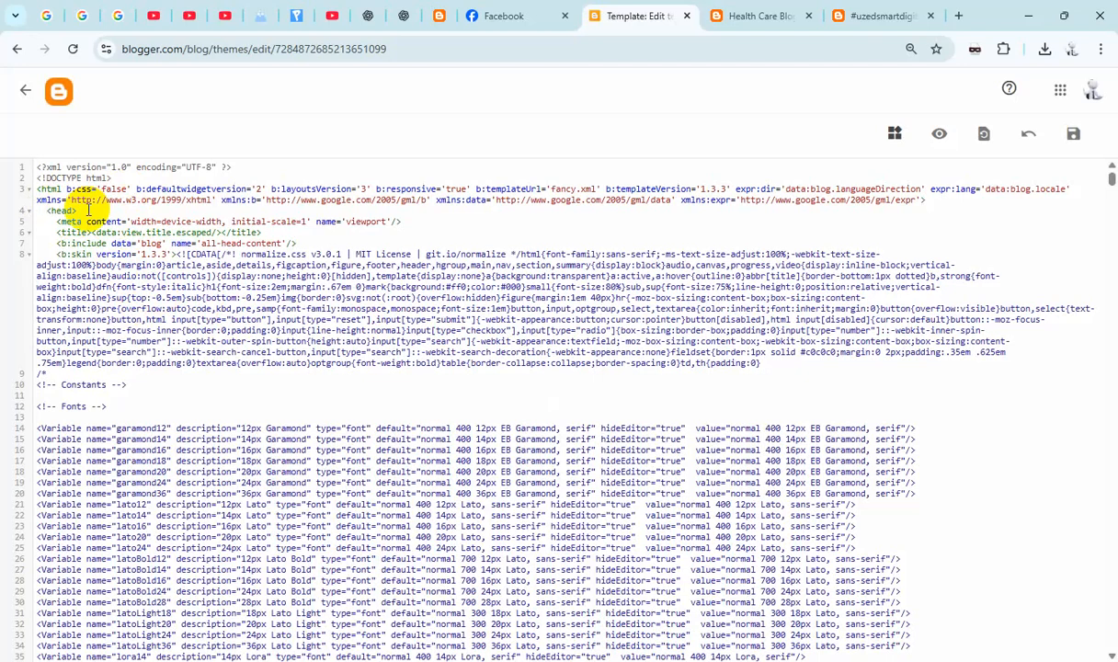
- Insert the copied Social Bar script on a new line directly above the <head> tag and save the theme
key("Return")
left_click(140, 211)
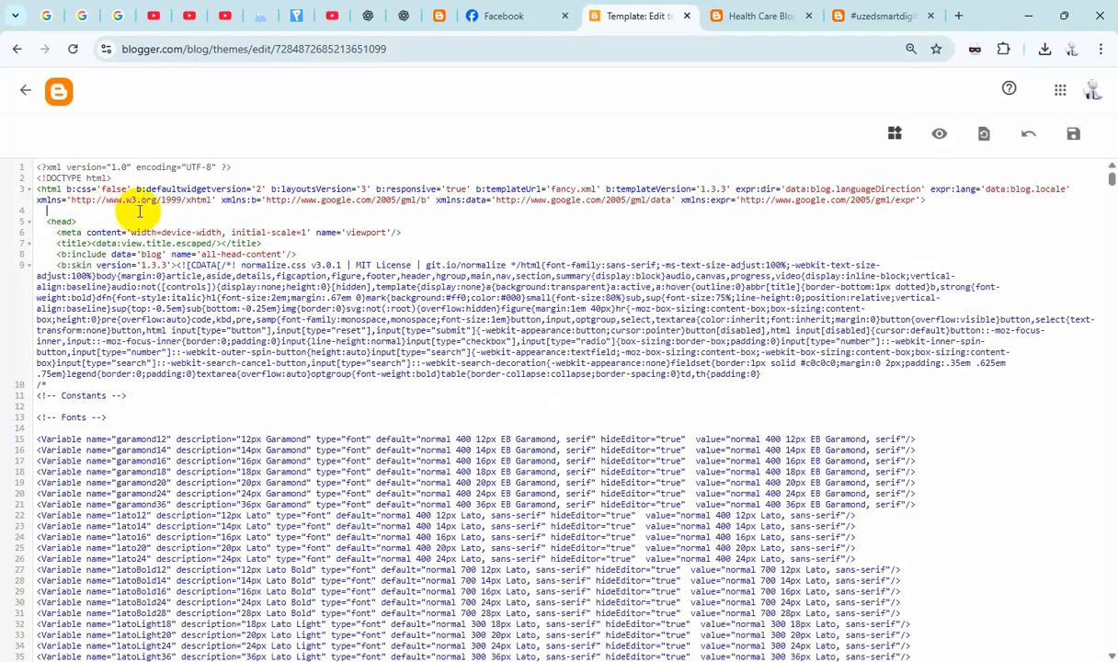
key("ctrl+v")
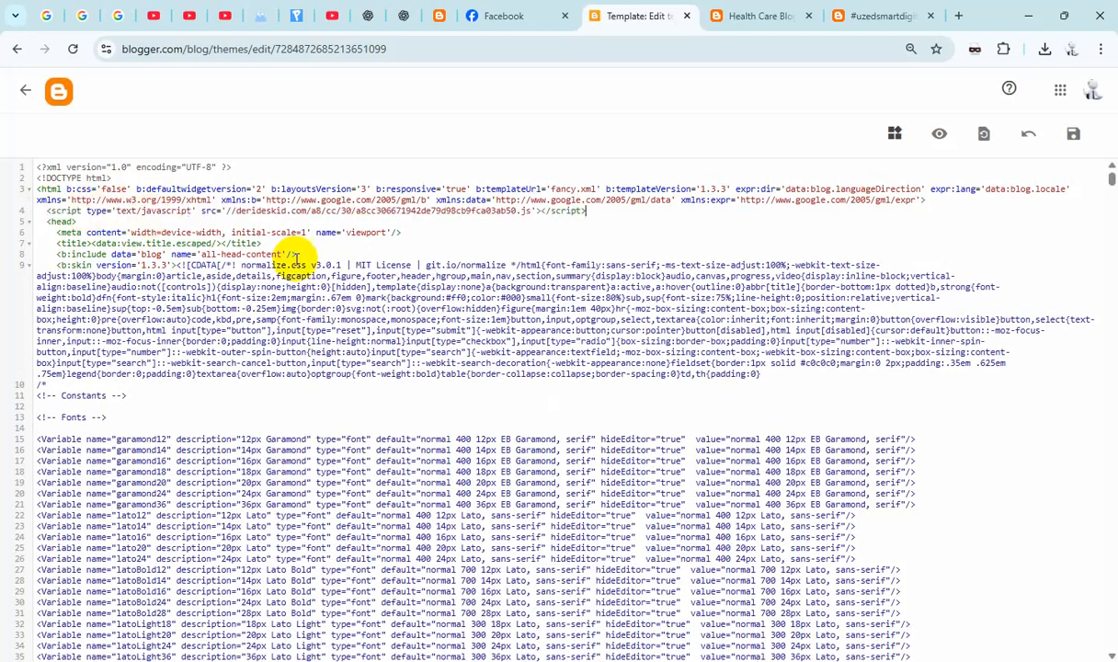
left_click(1072, 136)
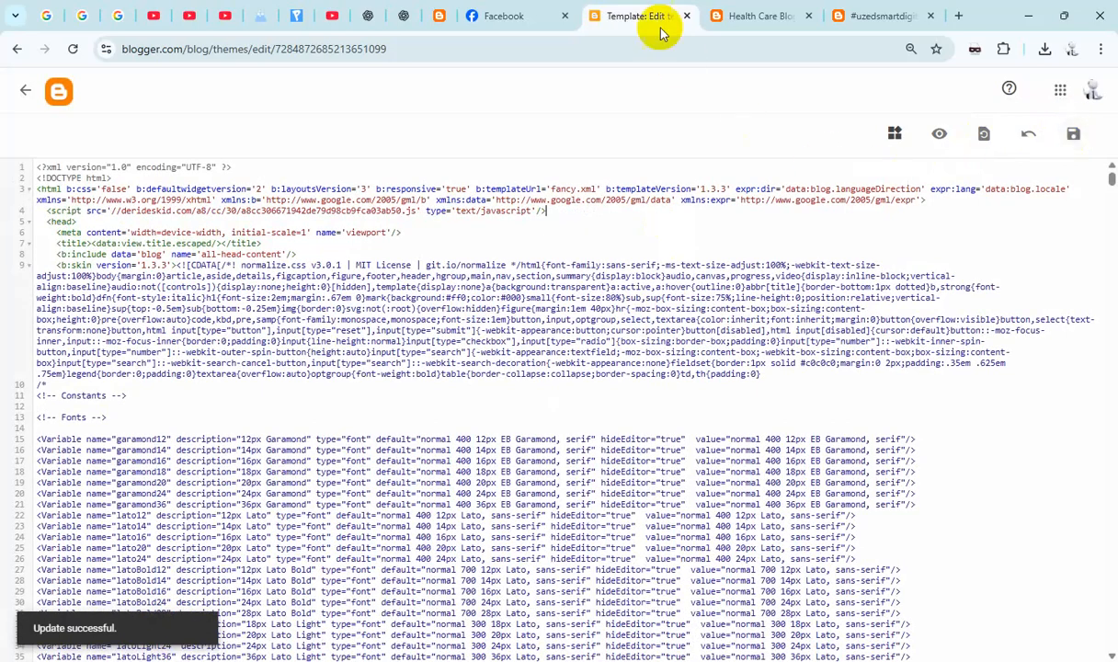
- Reload the uzedsmartdigital.blogspot.com home page and look through it for the Social Bar ad
left_click(743, 27)
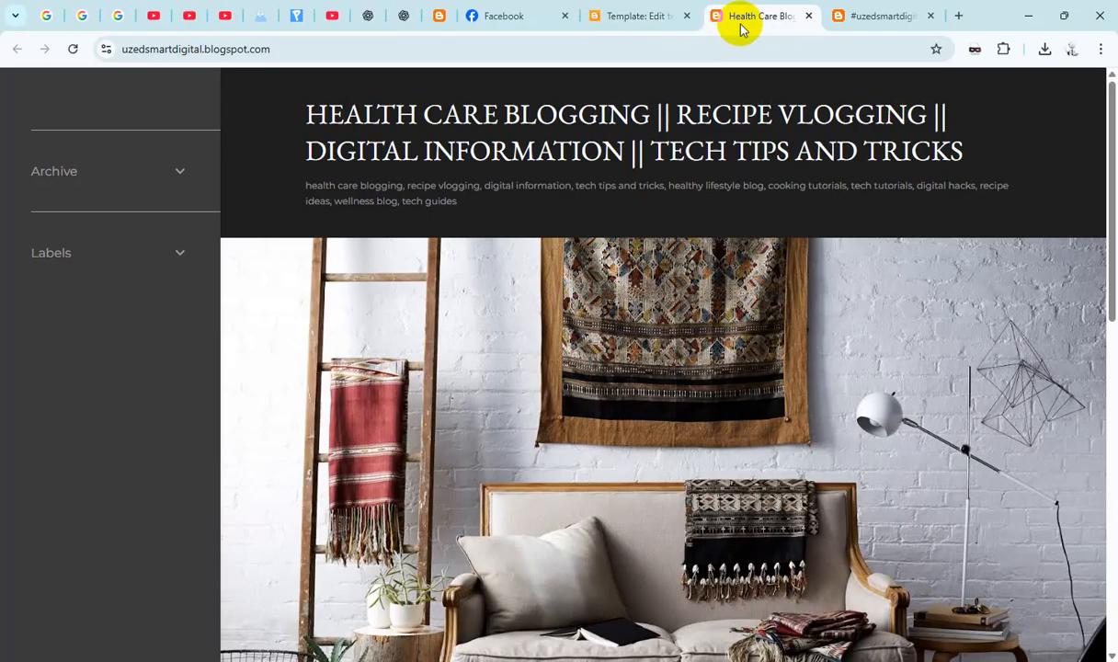
left_click(72, 51)
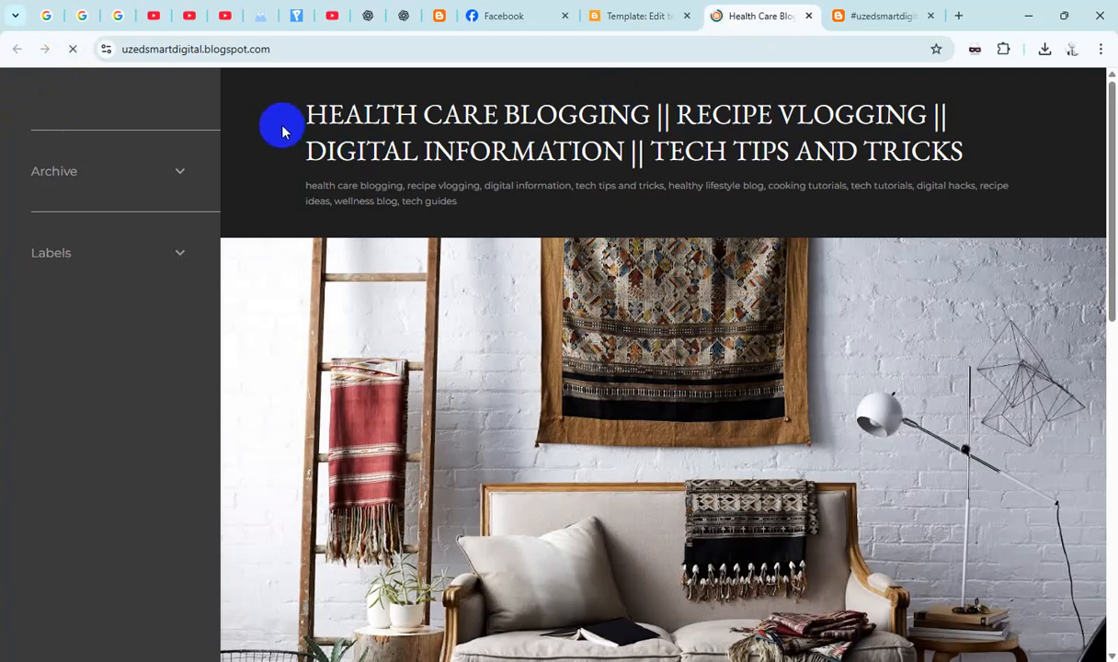
scroll(601, 228, "down", 10)
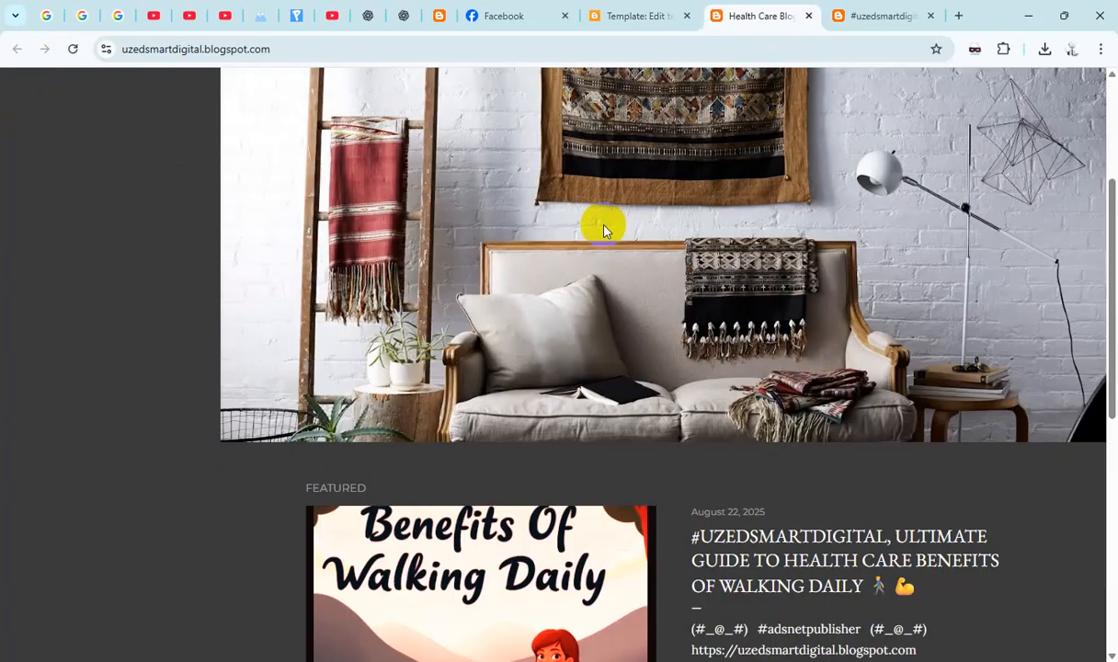
scroll(607, 229, "up", 10)
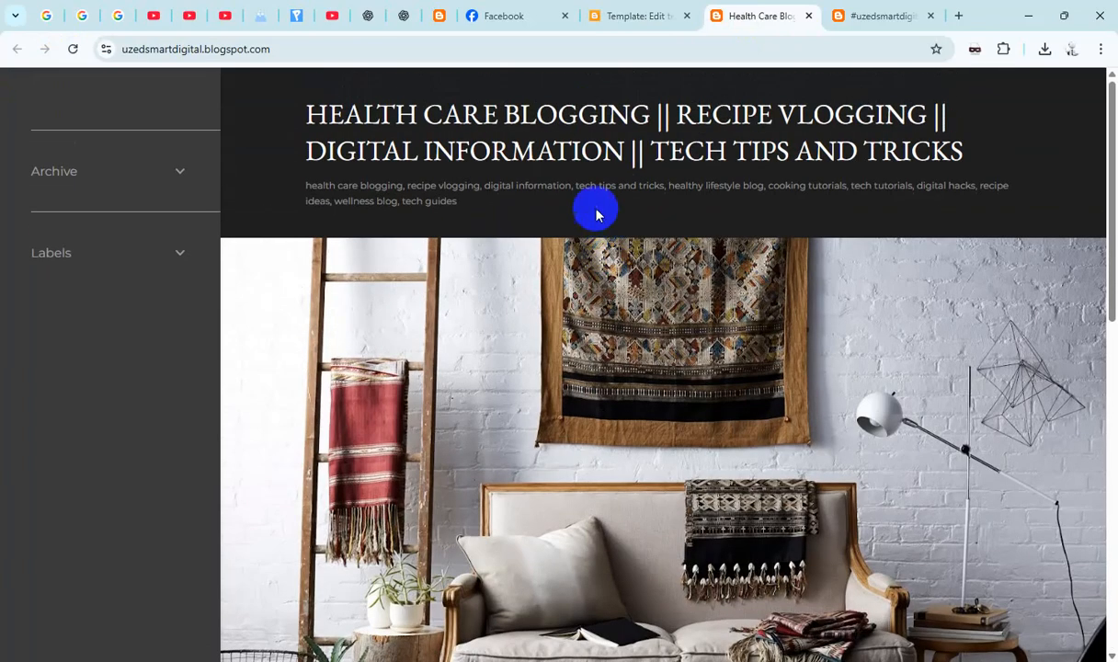
scroll(687, 296, "down", 4)
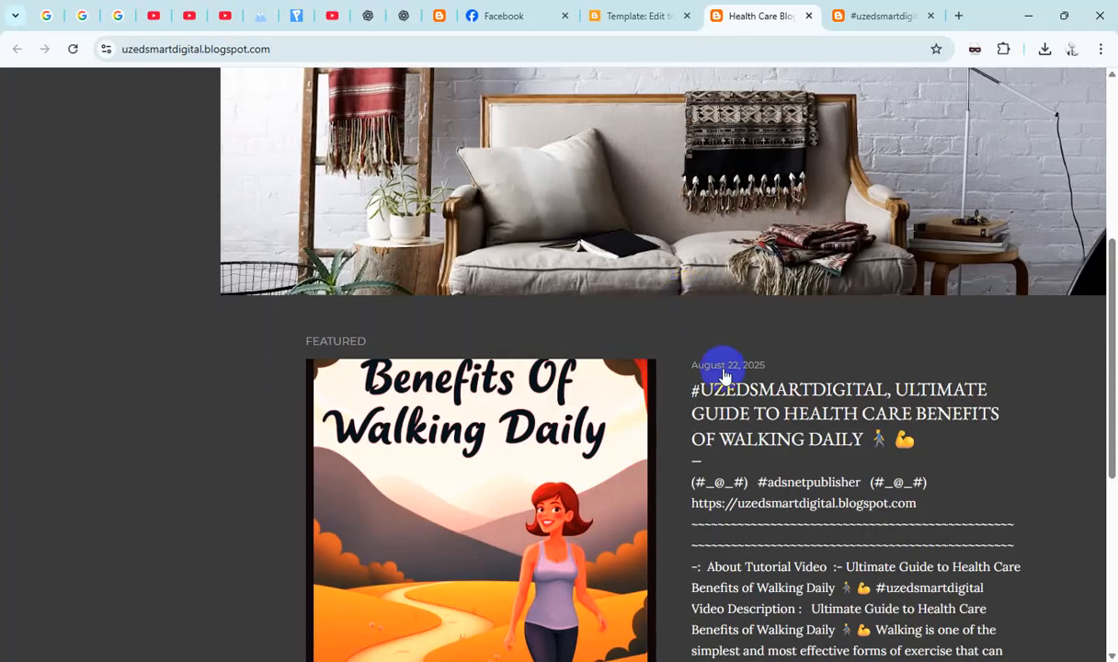
- Open the featured post about the benefits of walking daily and check the whole article for displayed ads
left_click(729, 403)
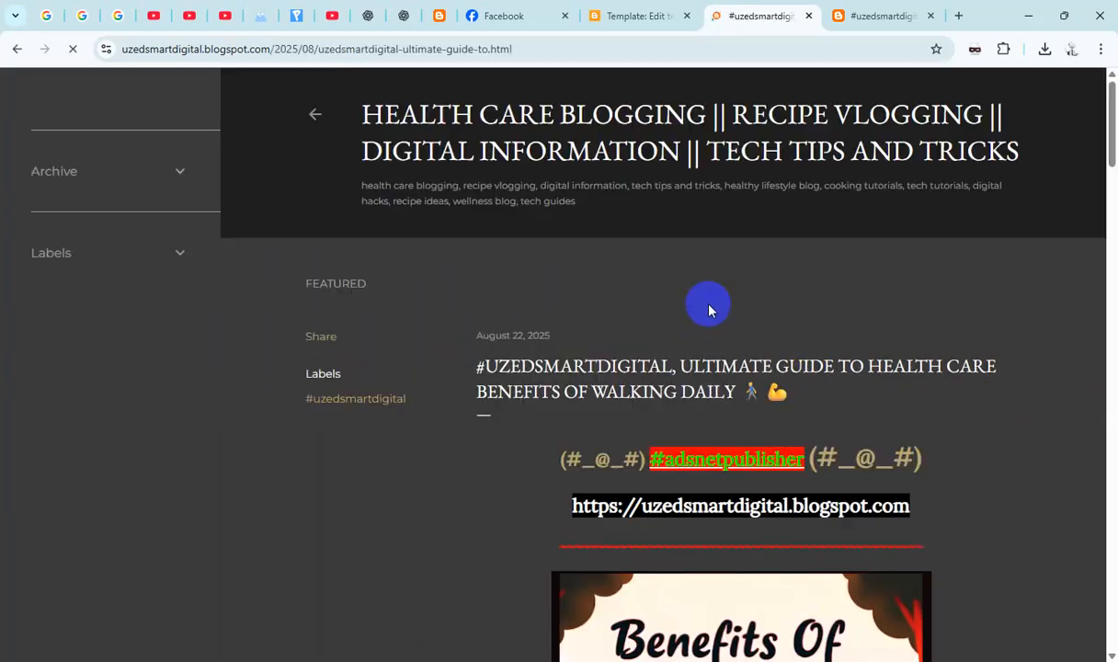
scroll(708, 306, "down", 4)
scroll(708, 309, "down", 15)
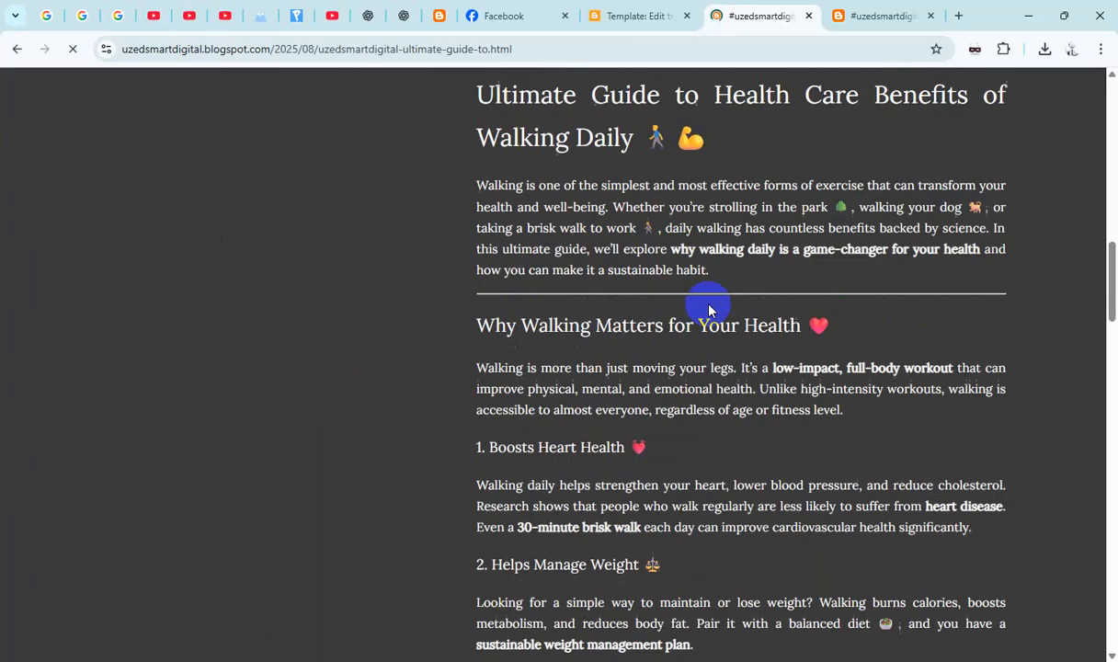
scroll(709, 310, "down", 15)
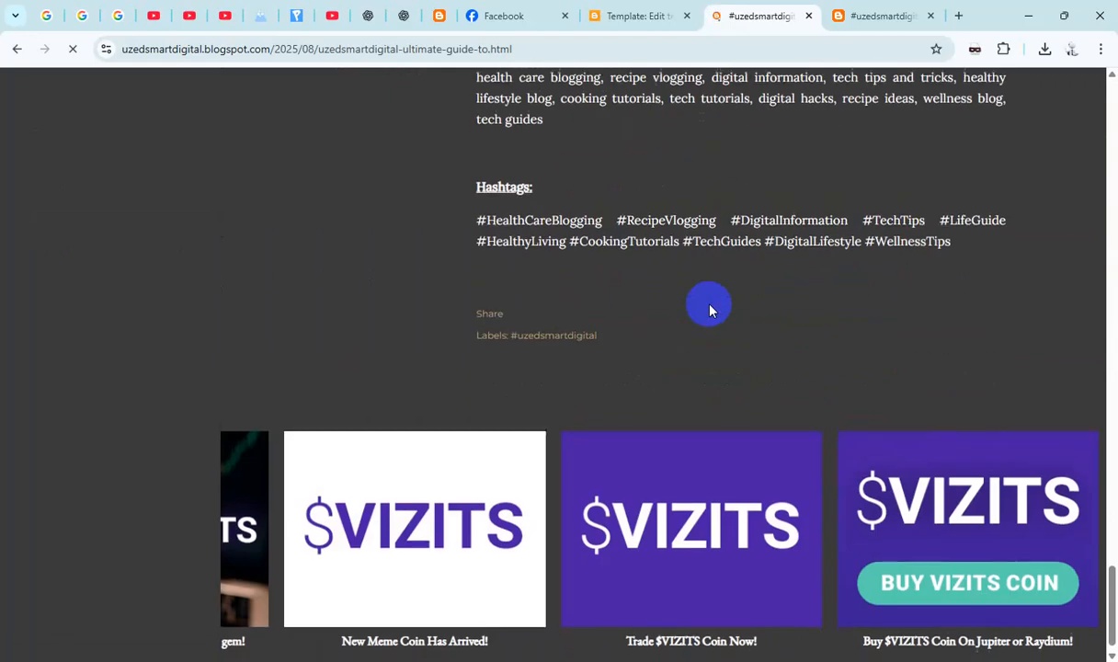
scroll(709, 310, "up", 5)
scroll(709, 309, "up", 4)
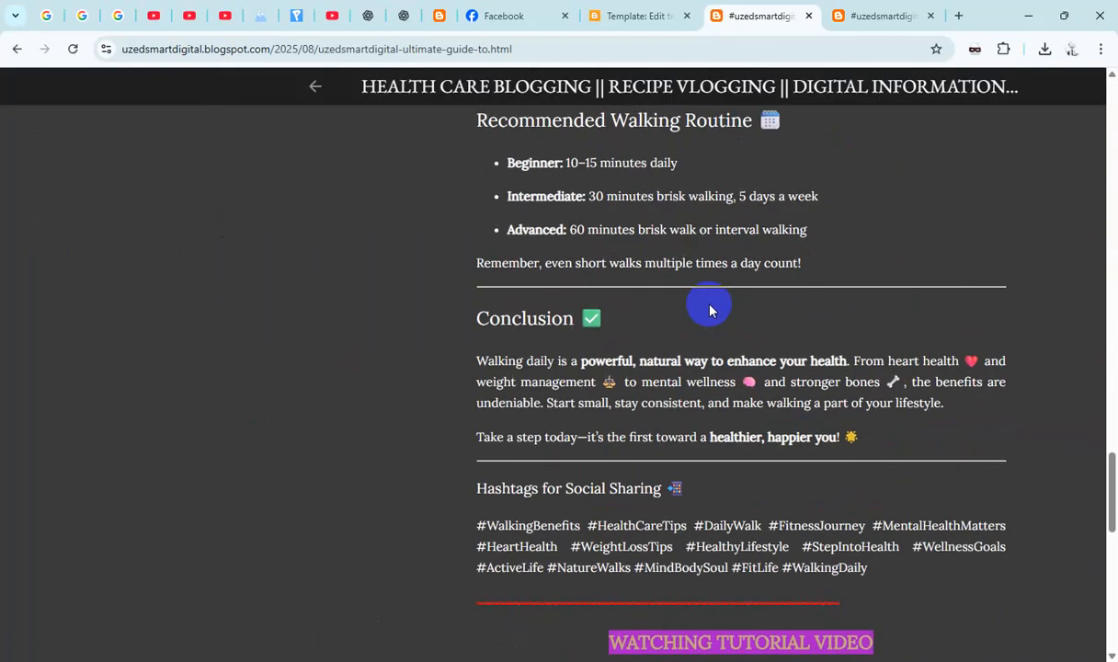
- Return to the theme's HTML and add the Social Bar script on a new line right below the <head> tag
left_click(618, 16)
scroll(444, 429, "down", 5)
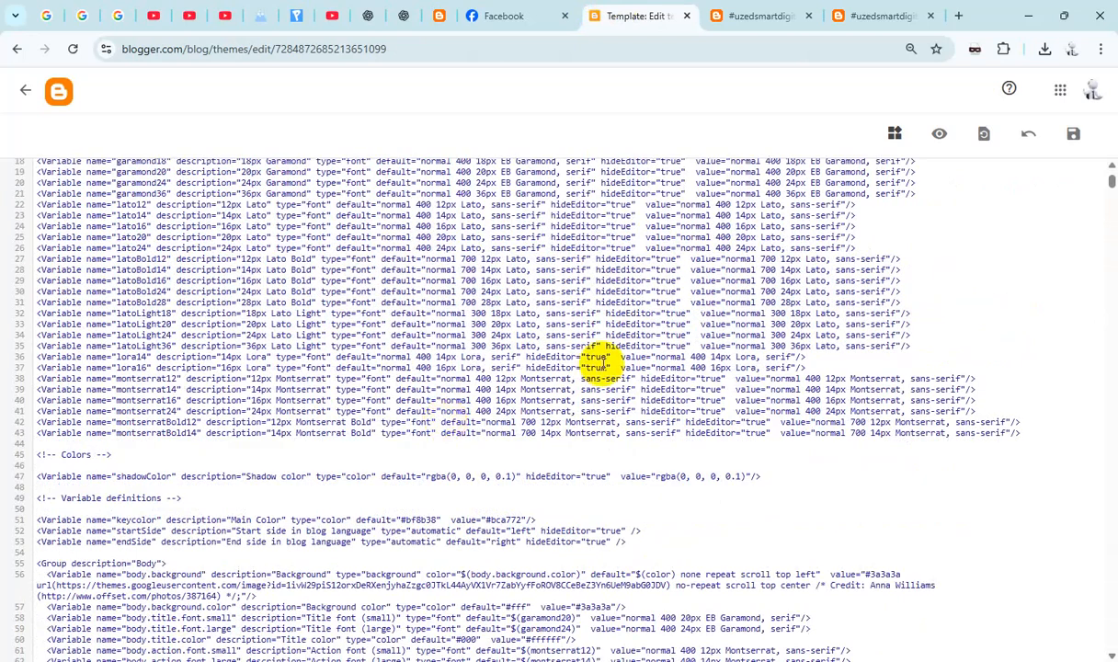
scroll(599, 357, "up", 5)
left_click(95, 224)
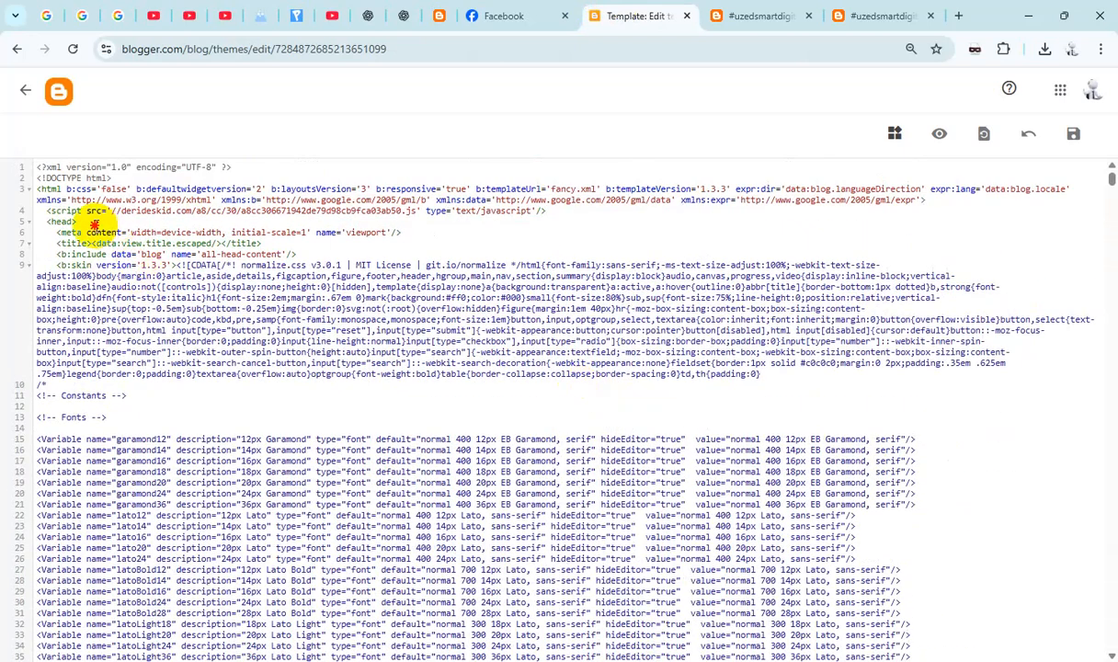
type("<script type='text/javascript' src='//derideskid.com/a8/cc/30/a8cc306671942de79d98cb9fca03ab50.js'></script>")
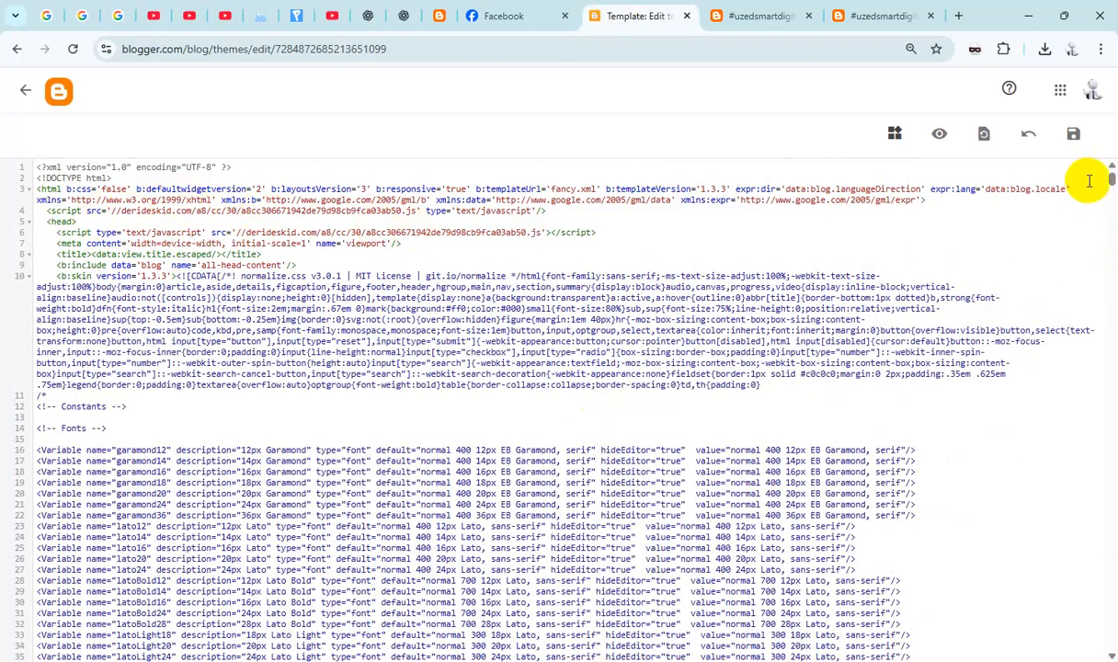
- Add the Social Bar script on a new line just above the closing </body> tag and save the theme
left_click_drag(1110, 182, 1113, 634)
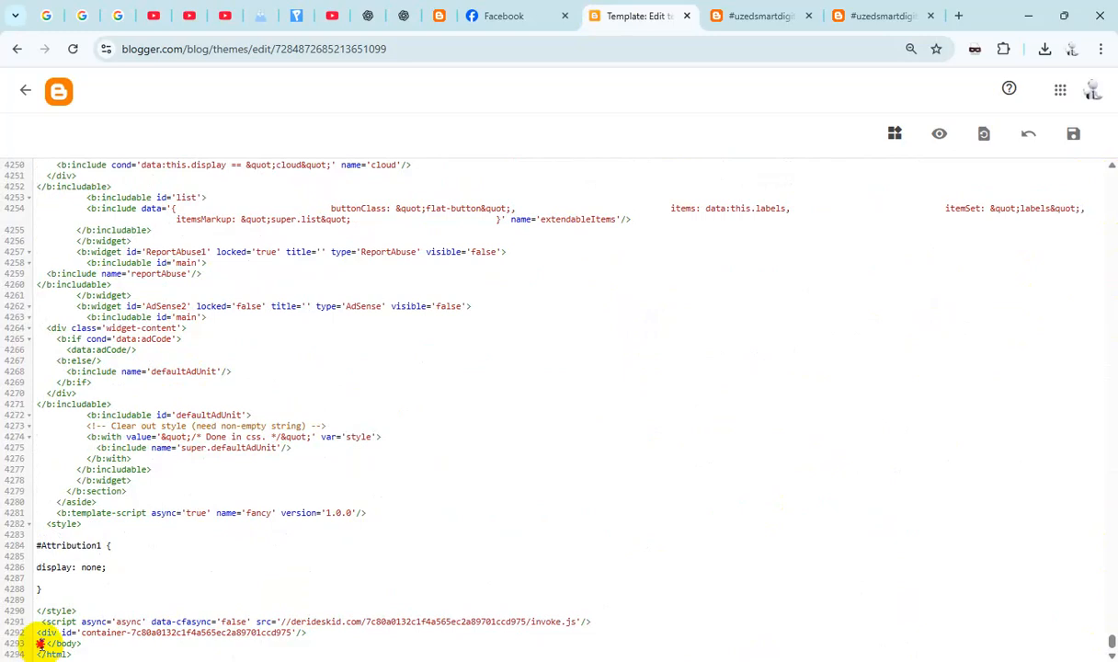
left_click(39, 643)
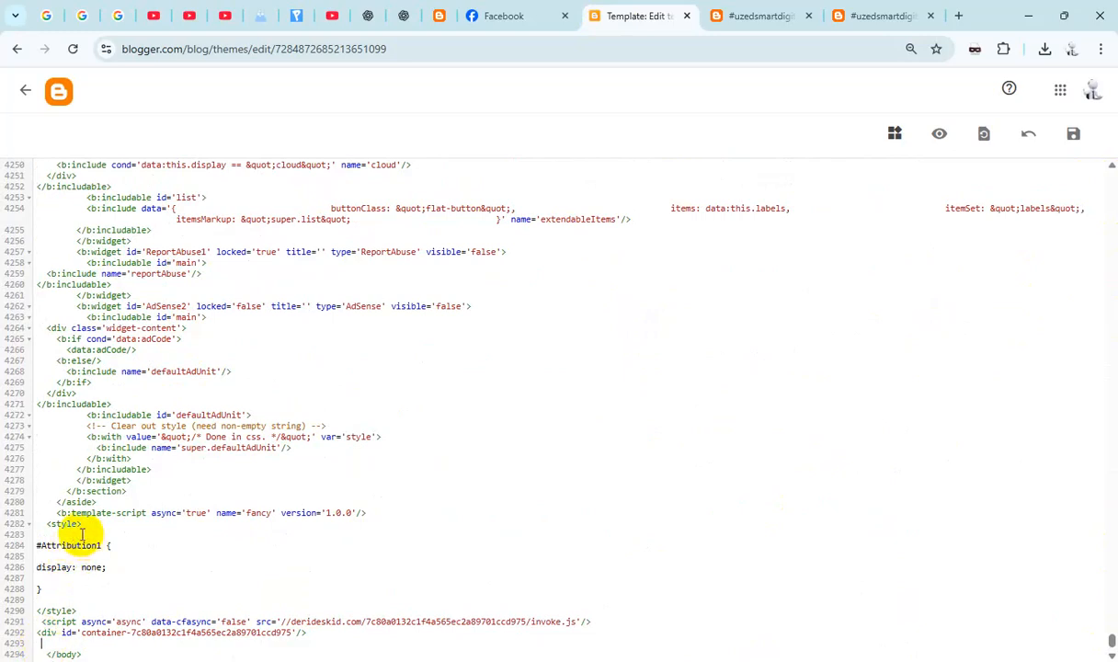
type("<script type='text/javascript' src='//derideskid.com/a8/cc/30/a8cc306671942de79d98cb9fca03ab50.js'></script>")
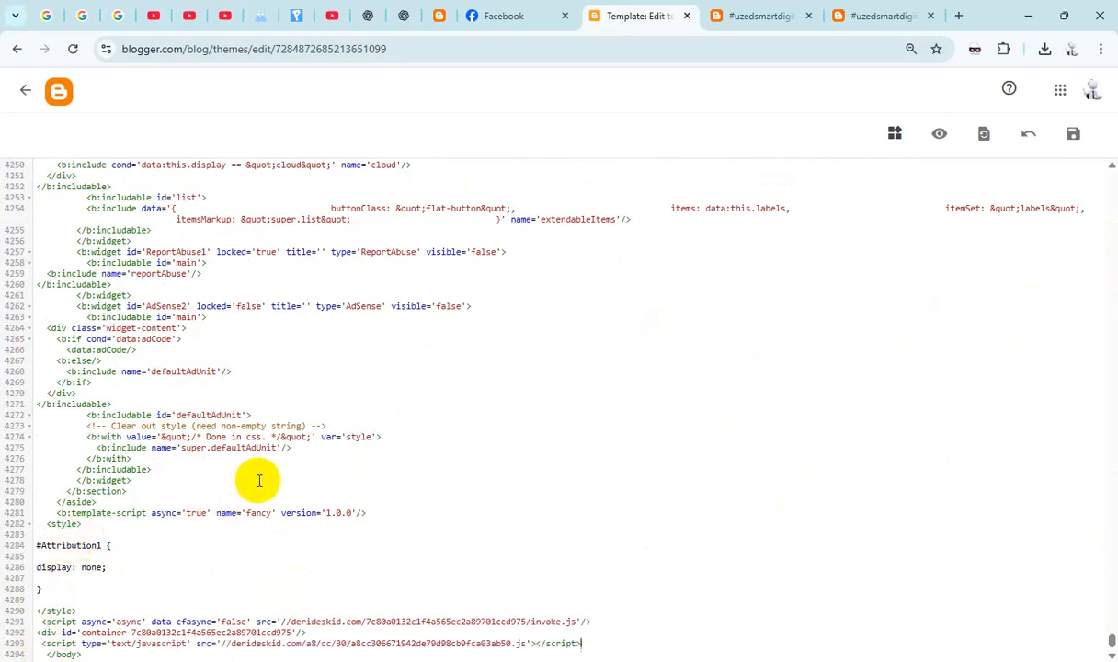
left_click(1073, 138)
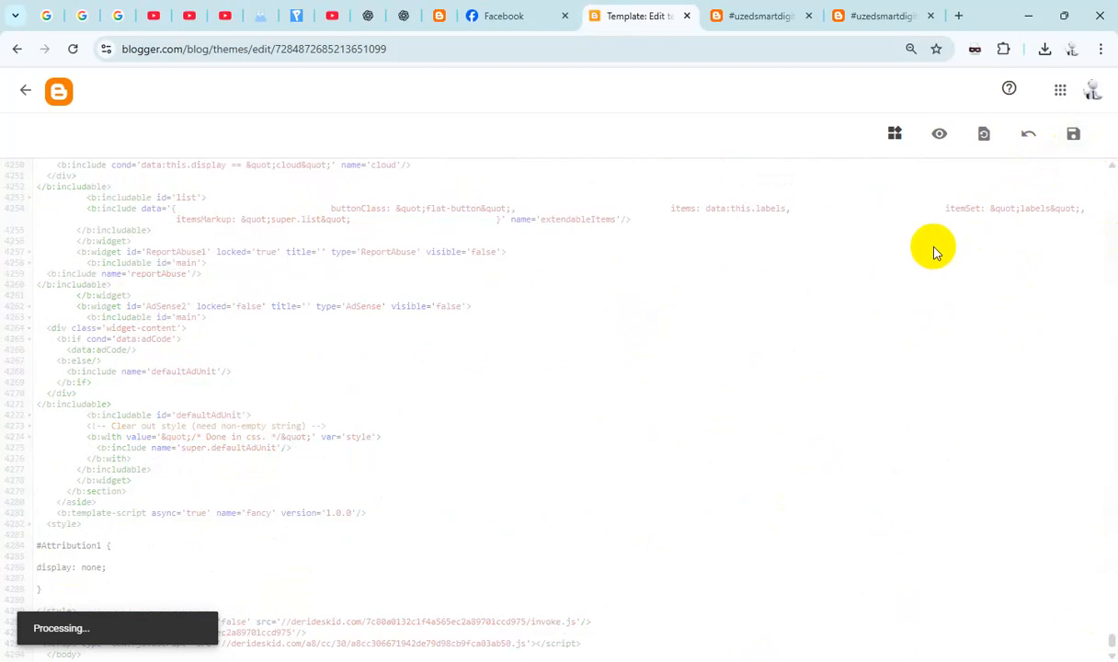
- Reload the walking-benefits post in its other browser tab and check the page down to its end for the ads
left_click(855, 18)
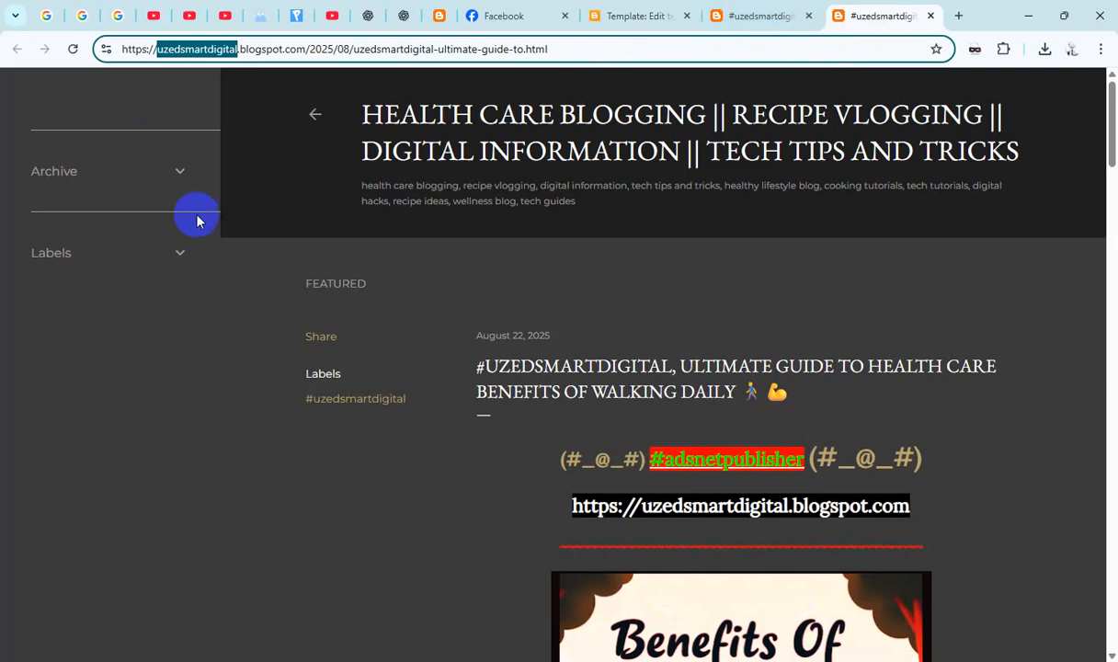
left_click(71, 53)
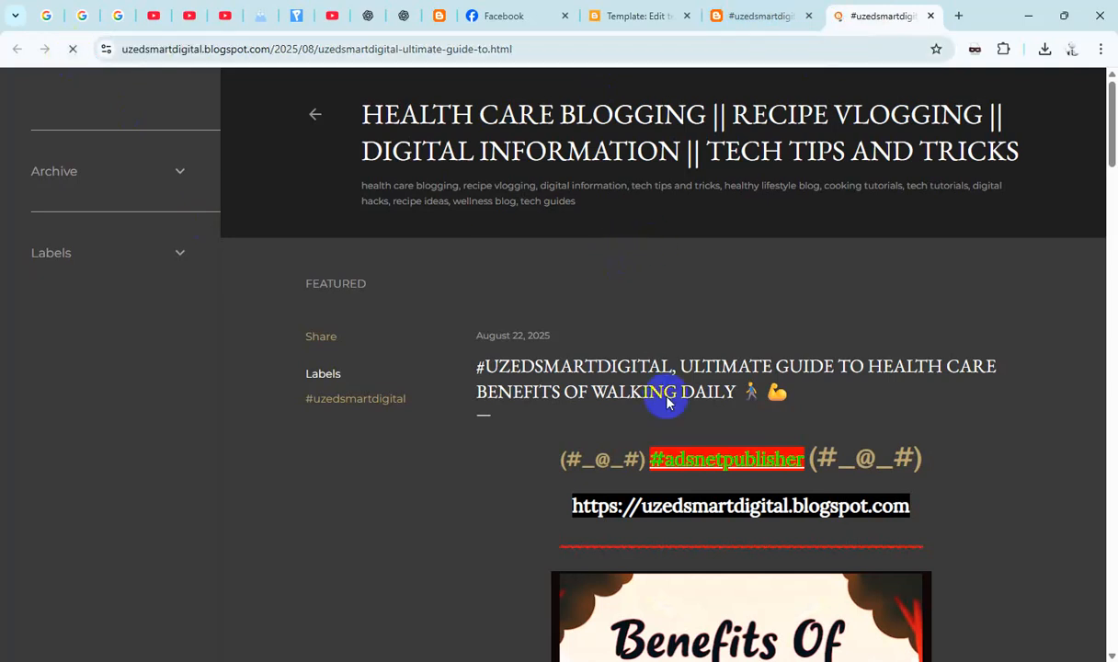
scroll(669, 401, "down", 8)
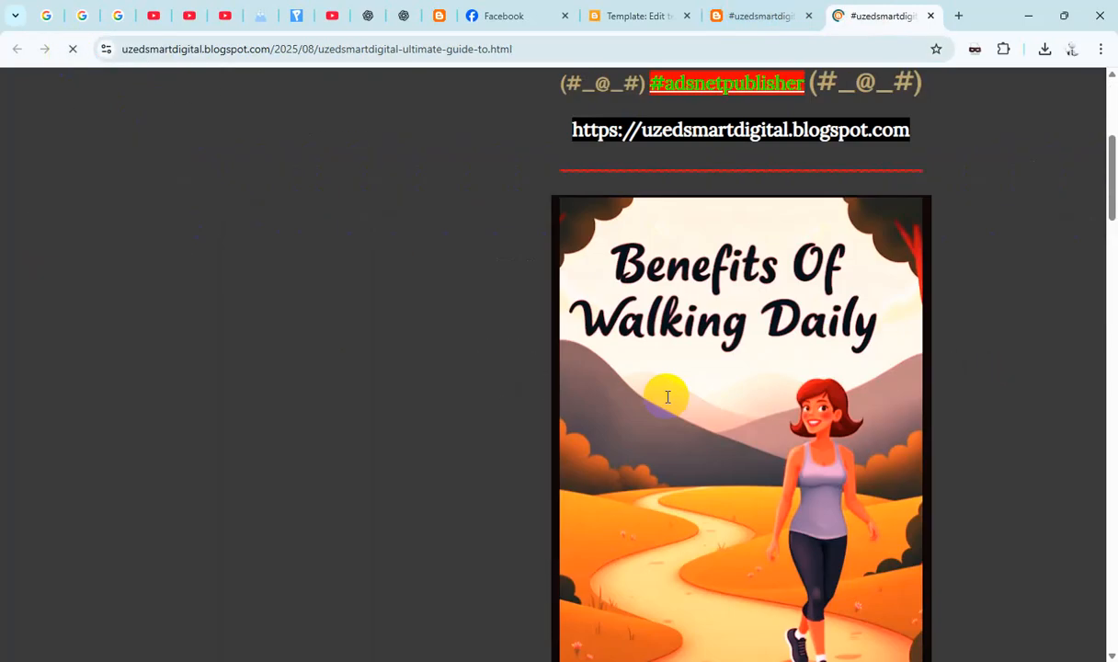
scroll(668, 401, "down", 20)
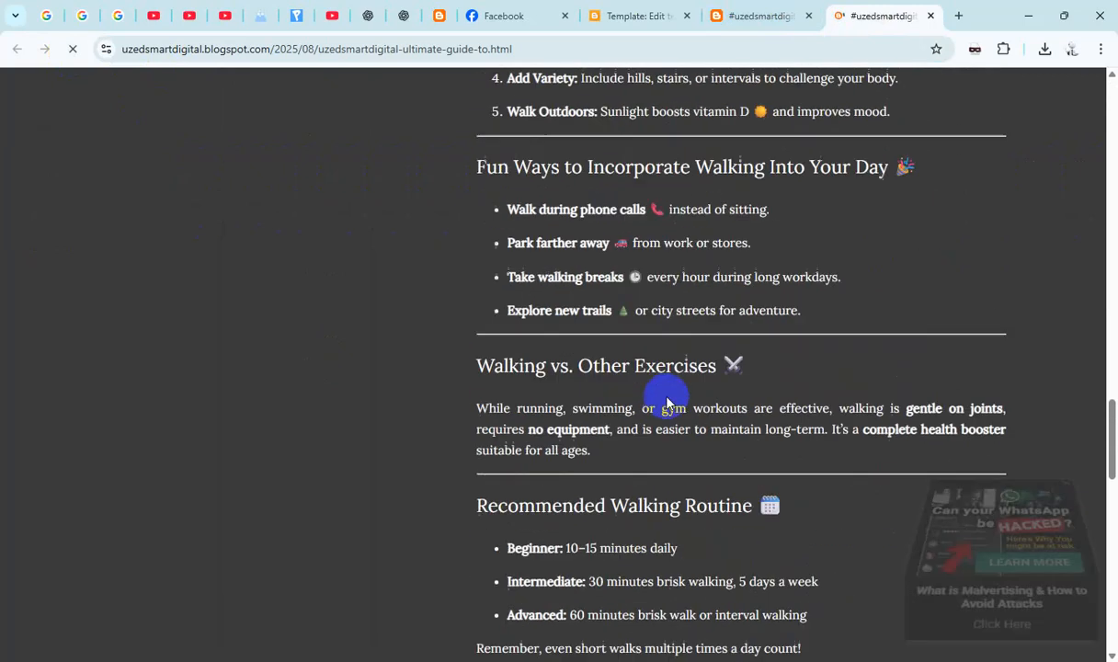
scroll(668, 401, "down", 5)
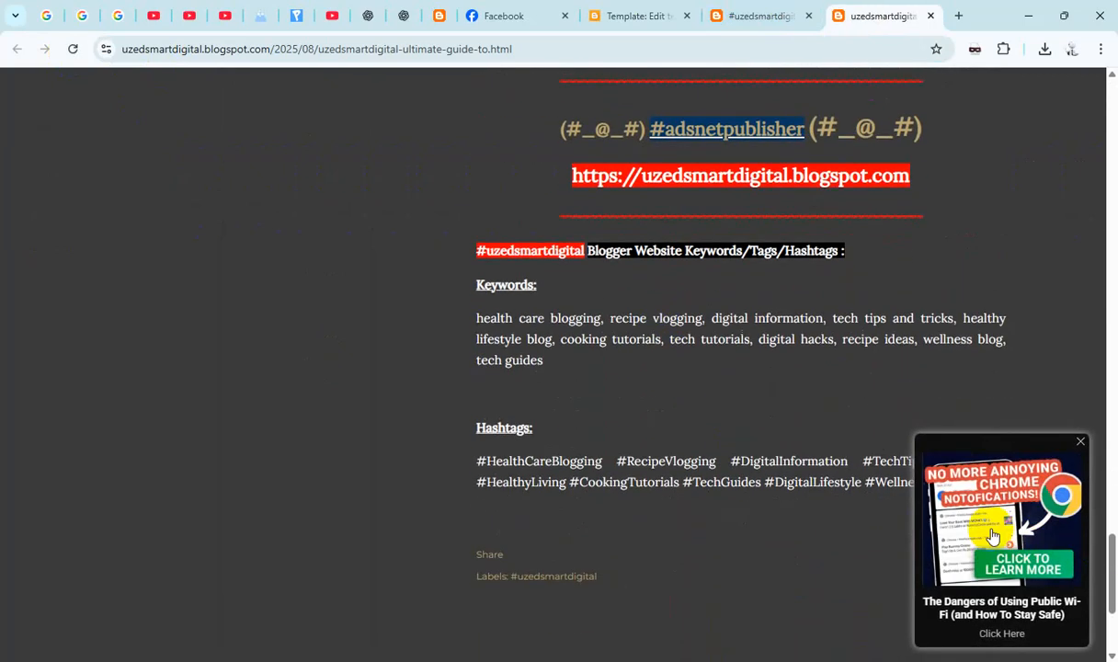
scroll(873, 513, "down", 3)
scroll(873, 513, "down", 1)
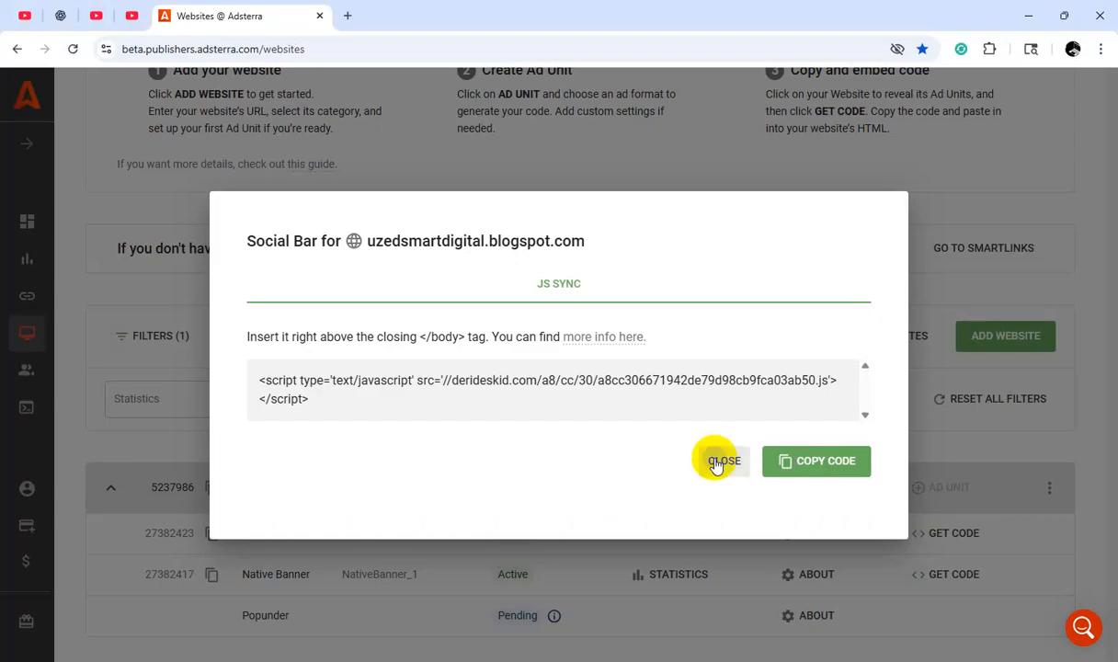
- Switch back to Adsterra, close the Social Bar code dialog and clear the website search text
left_click(722, 461)
left_click(317, 335)
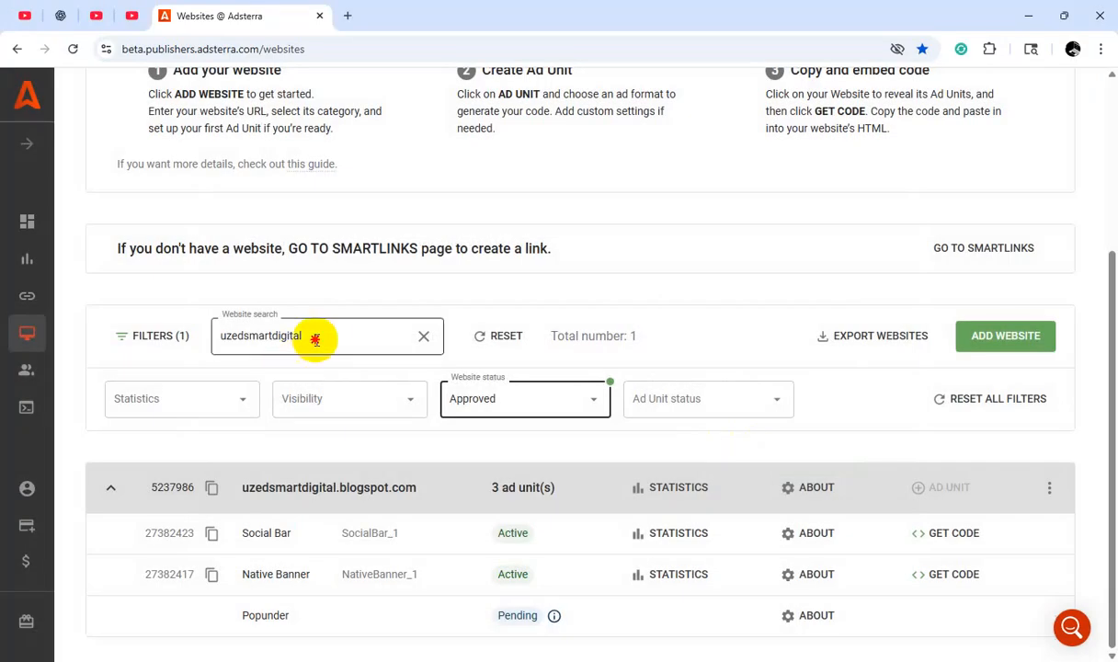
double_click(333, 336)
key("BackSpace")
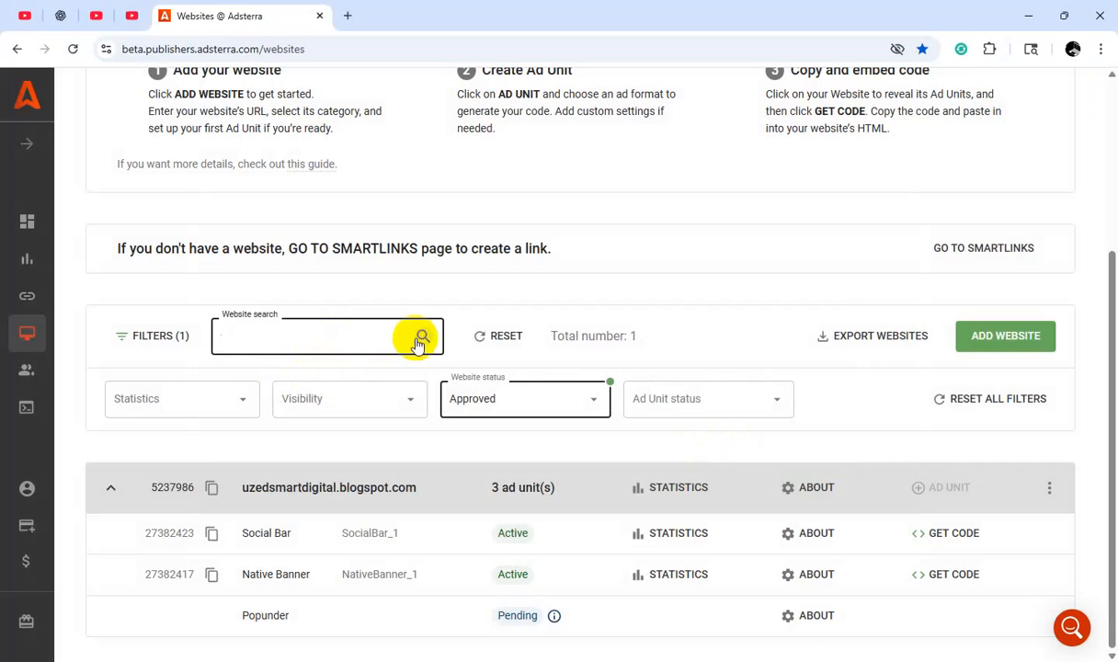
- Refresh the Adsterra Websites page and search its website list for uzedsmartdigital again
left_click(73, 49)
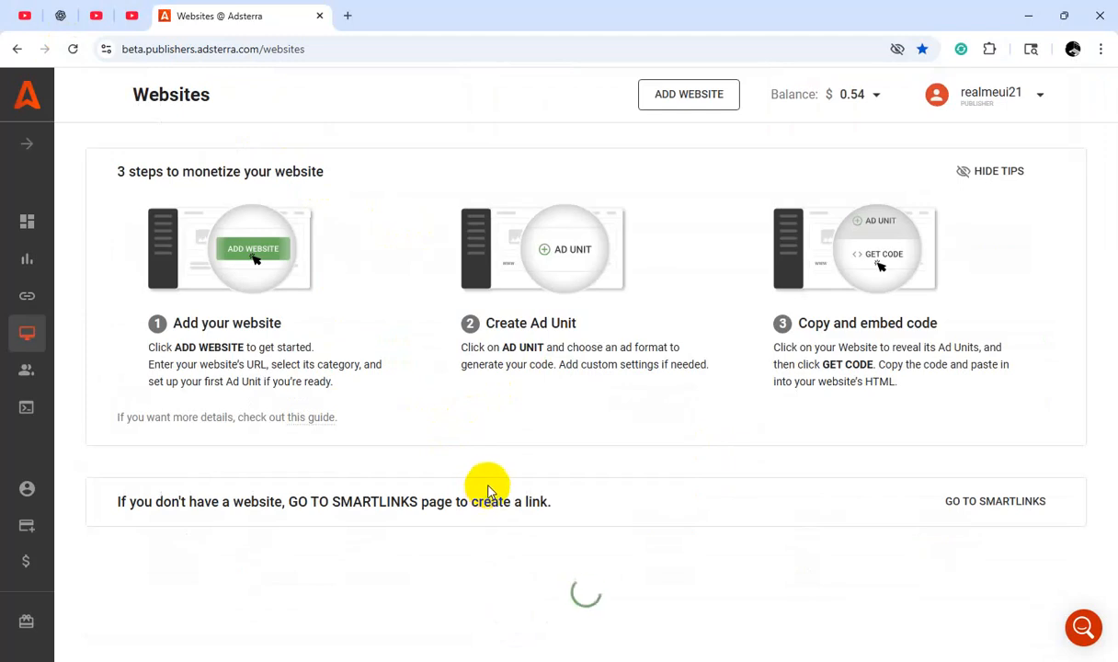
scroll(488, 490, "down", 7)
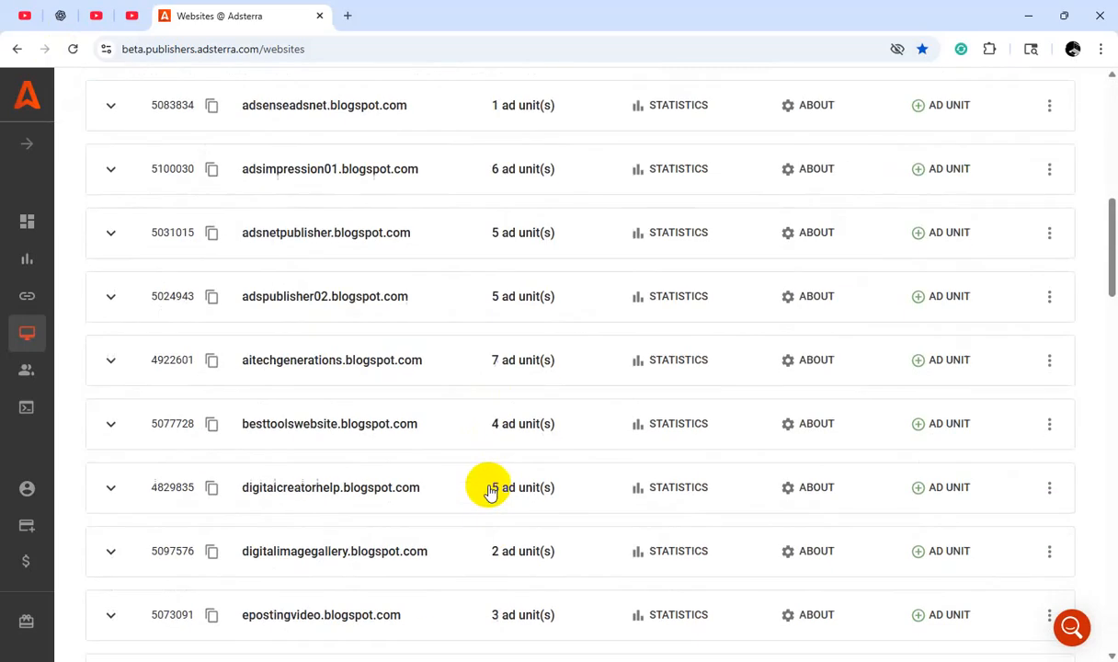
scroll(489, 486, "up", 3)
left_click(386, 204)
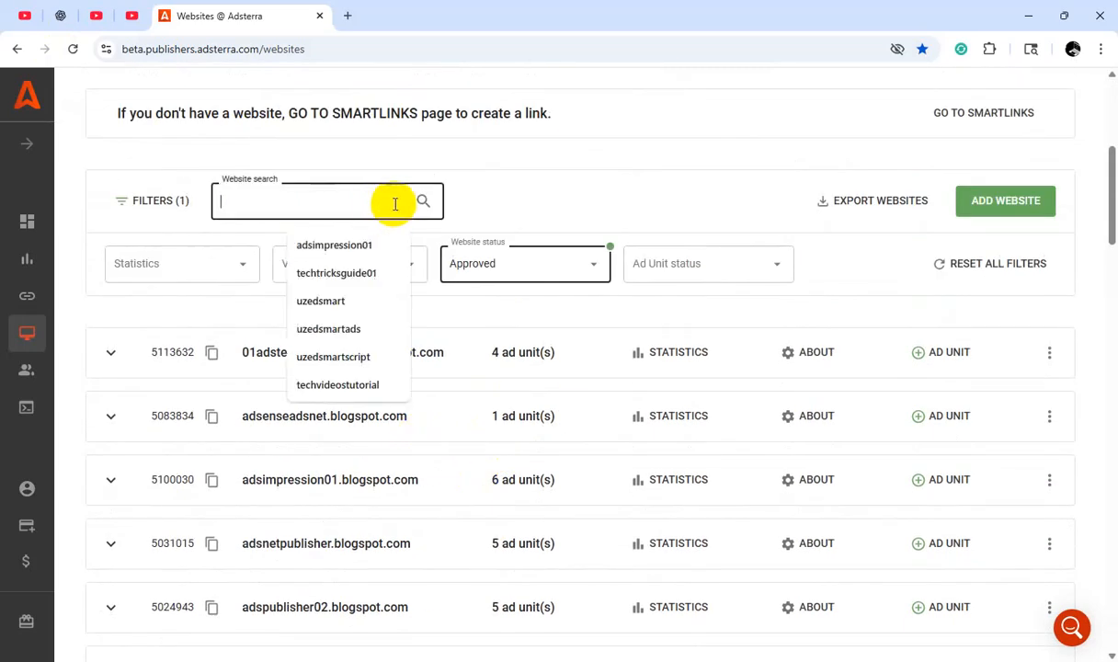
type("usedsmartdigital")
left_click(430, 203)
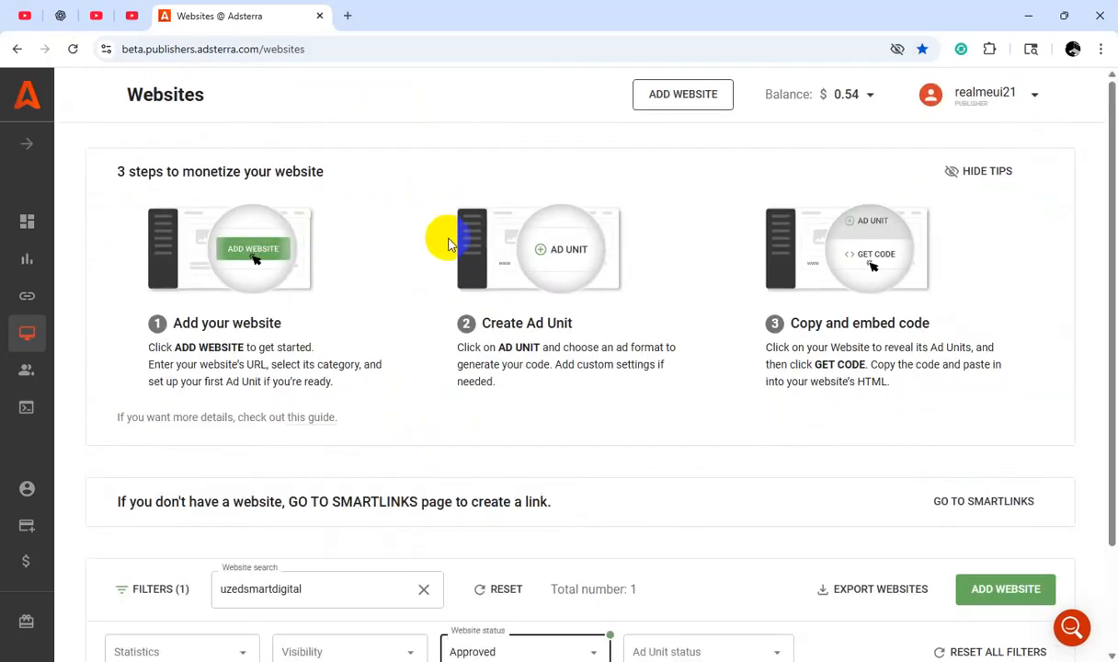
scroll(552, 409, "down", 2)
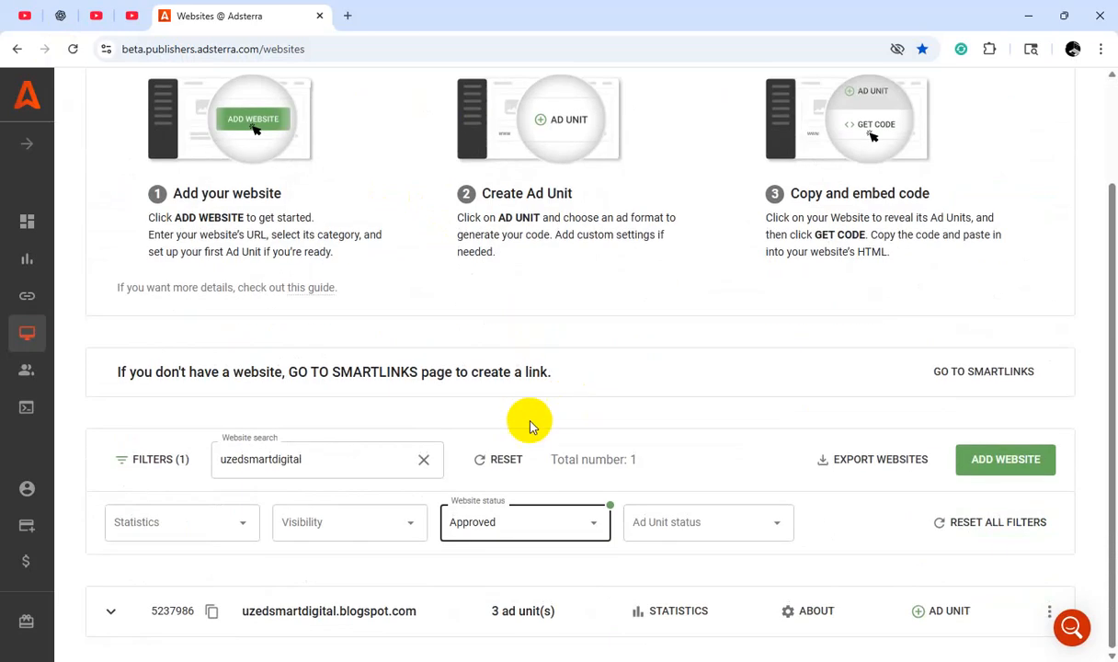
- Create a Banner 160x600 ad unit for uzedsmartdigital.blogspot.com and dismiss the review notice
left_click(932, 608)
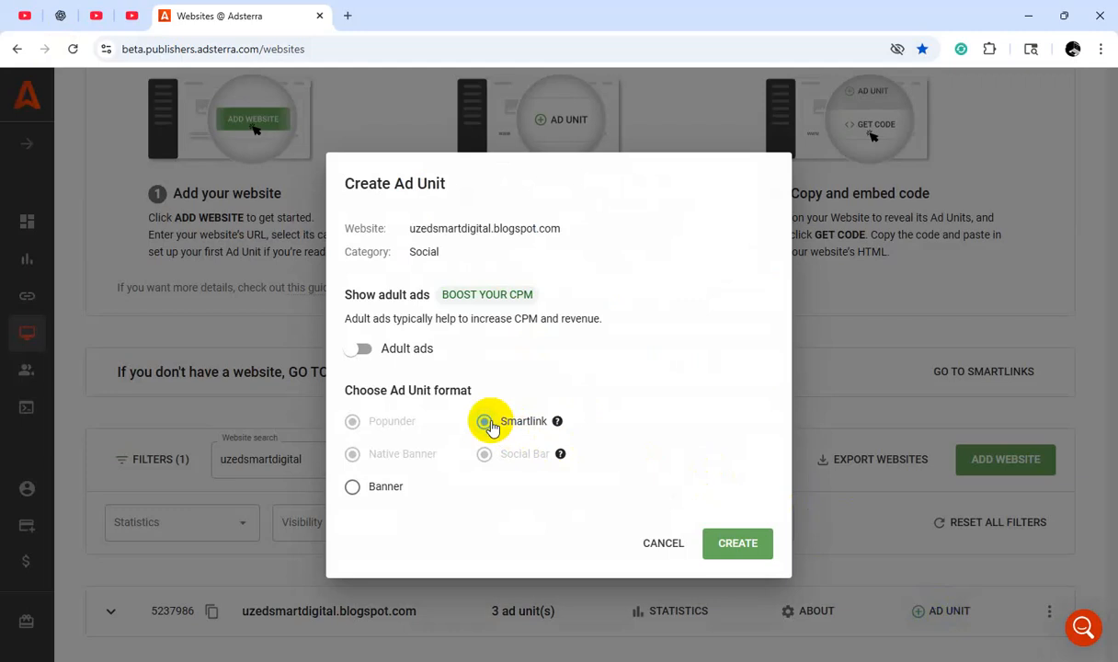
left_click(360, 492)
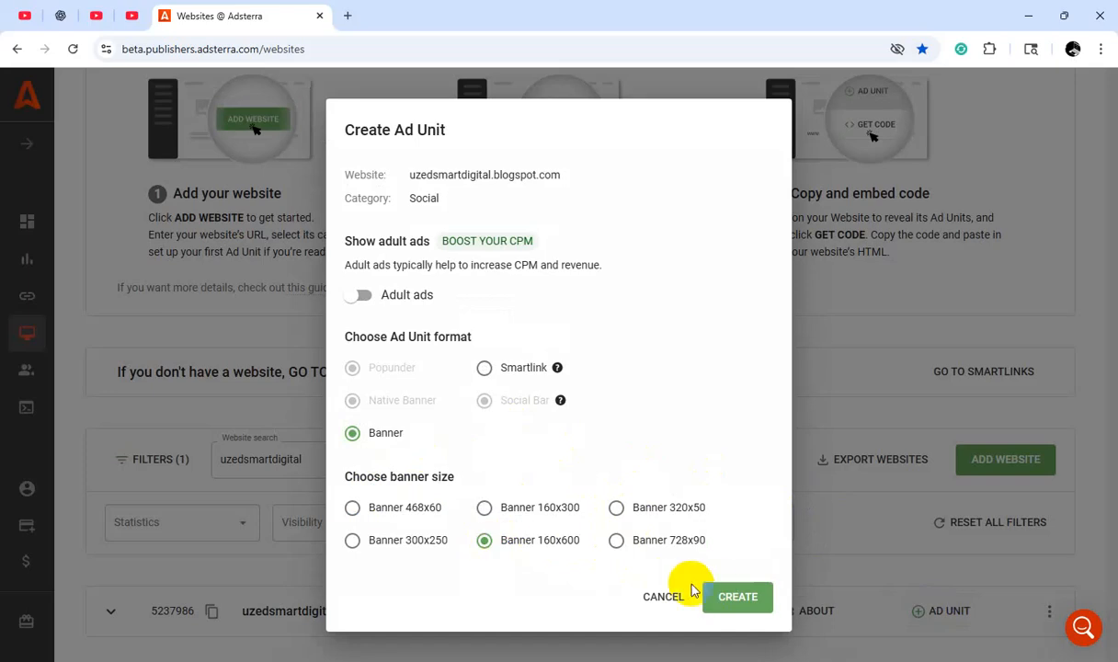
left_click(727, 596)
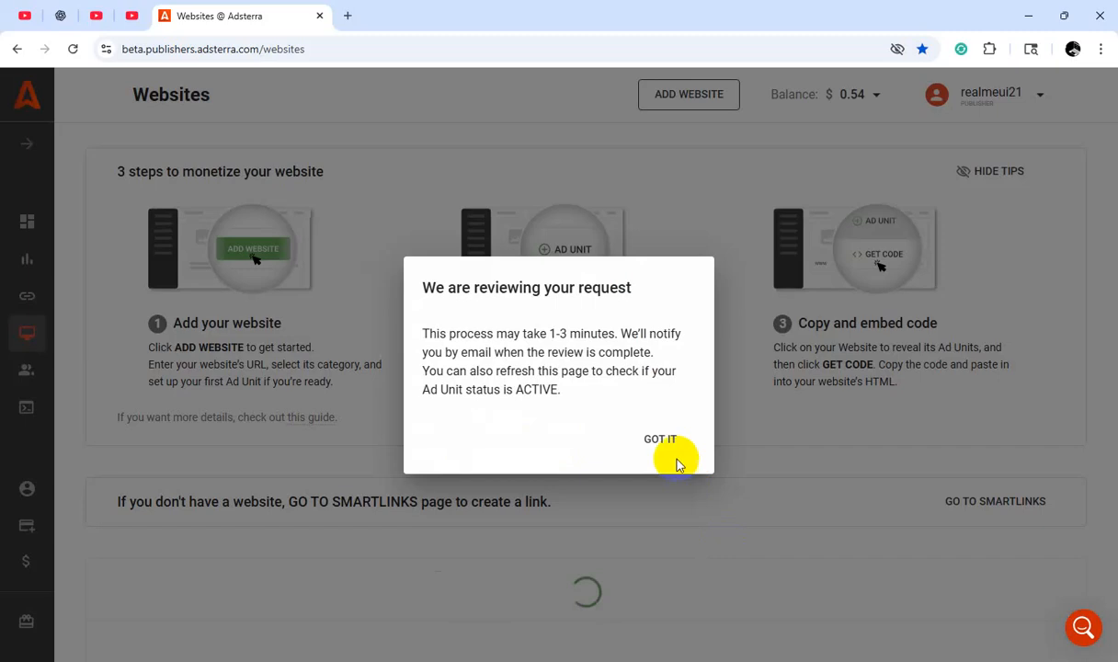
left_click(660, 440)
- Expand the ad units of uzedsmartdigital.blogspot.com and copy the Popunder ad code
scroll(588, 483, "down", 2)
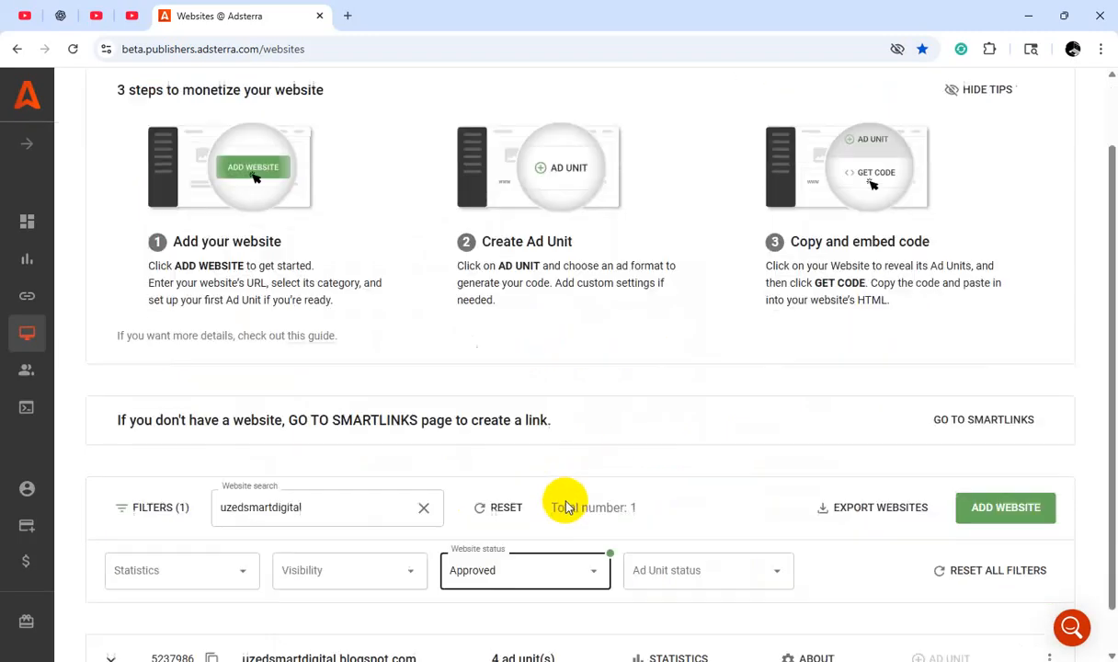
left_click(103, 617)
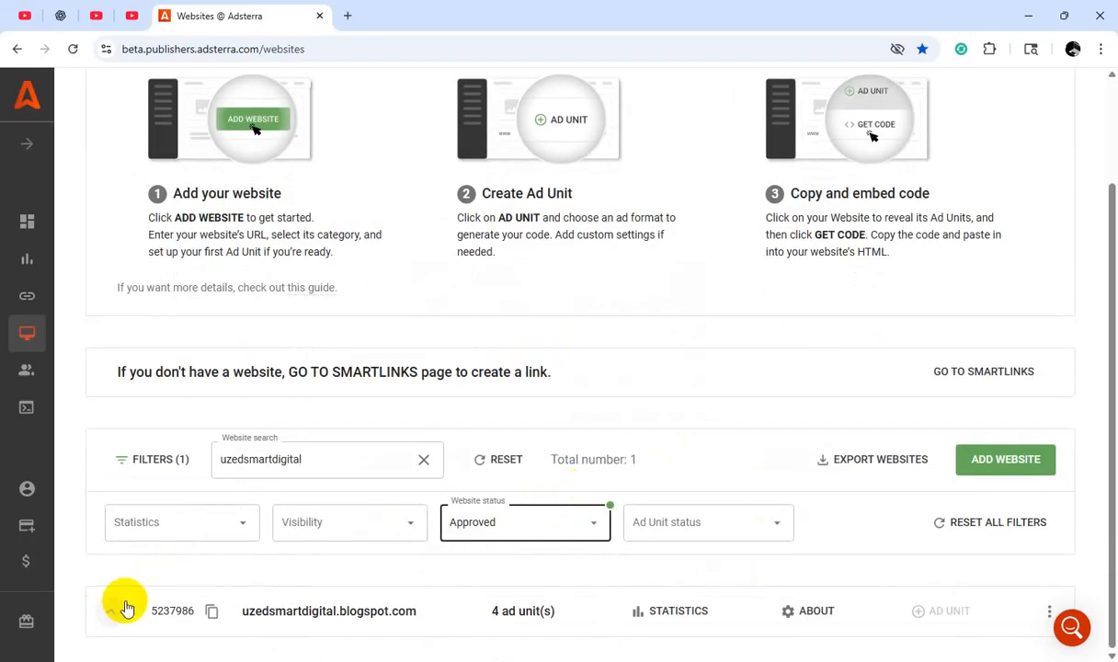
scroll(524, 531, "down", 2)
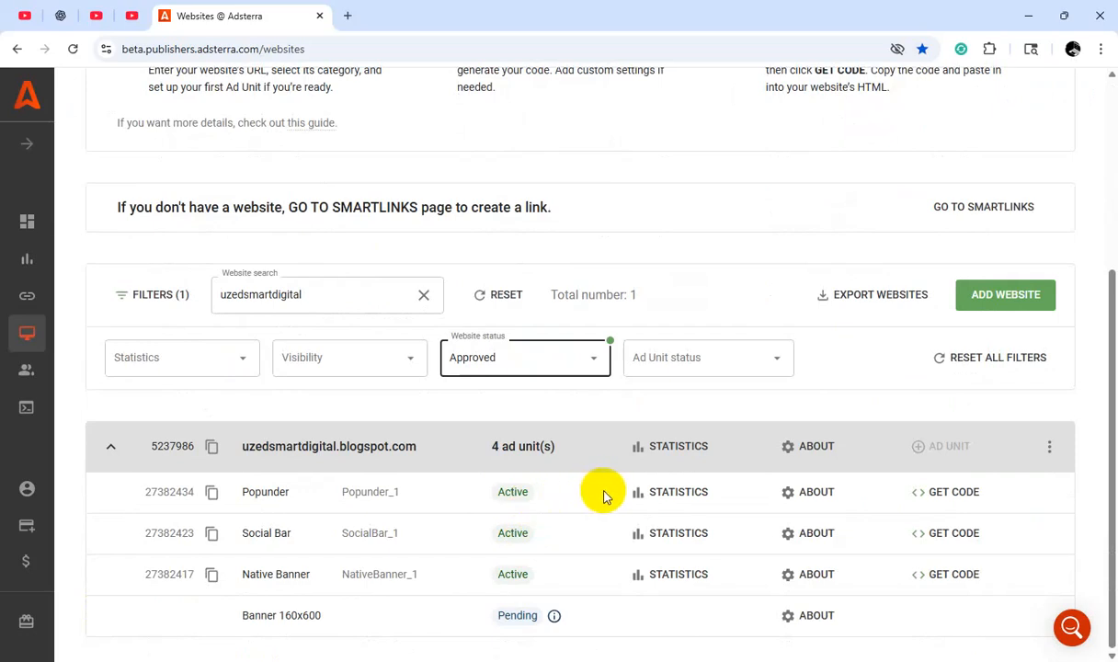
left_click(947, 501)
left_click(848, 490)
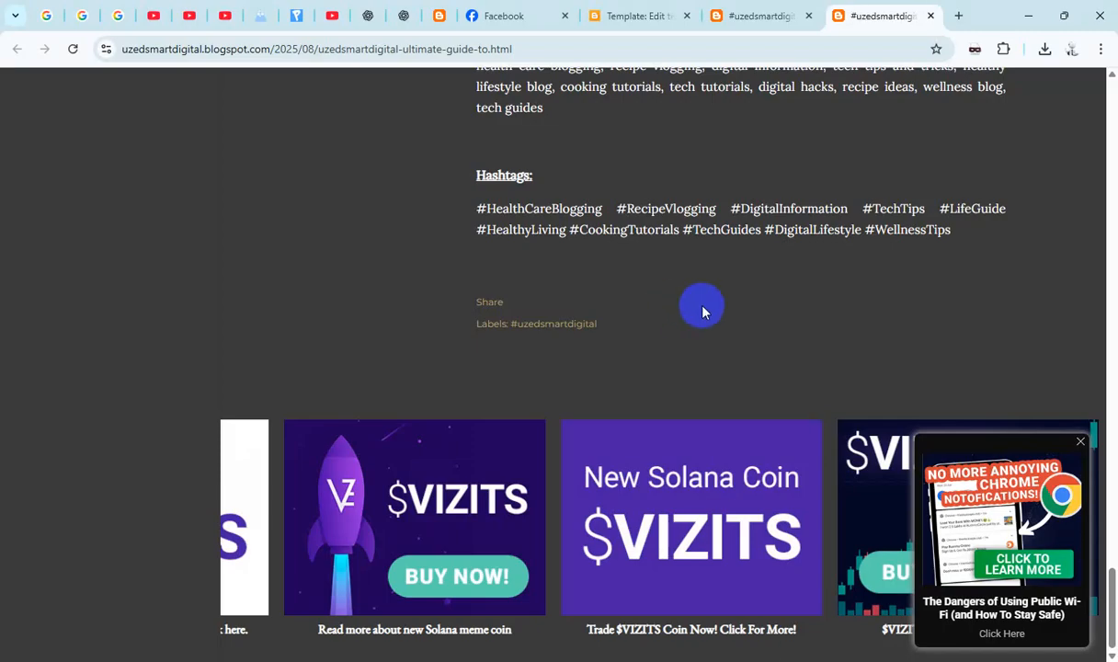
- Switch to the Blogger theme's HTML, paste the Popunder script directly below the opening <head> tag and save the theme
left_click(618, 21)
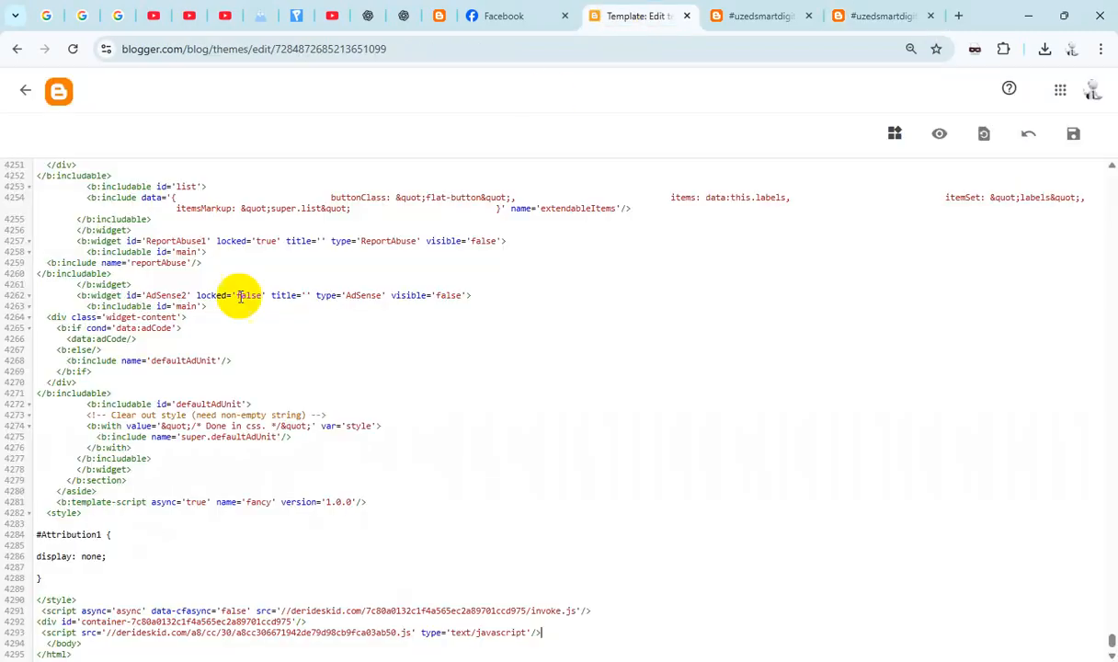
scroll(237, 294, "up", 3)
left_click_drag(1113, 637, 1111, 161)
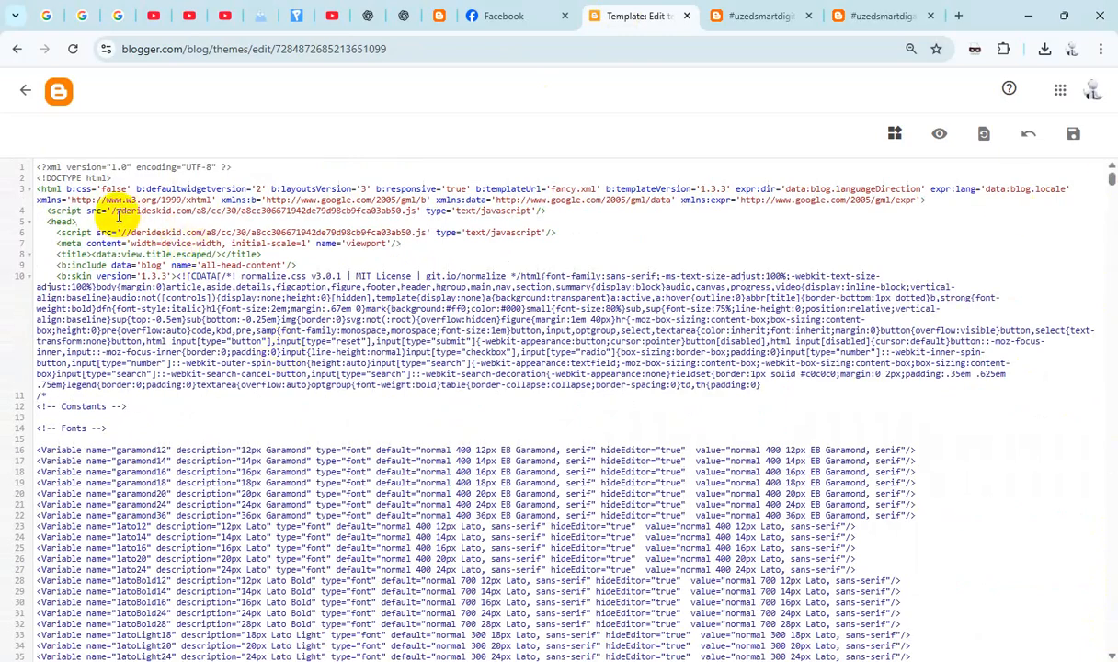
key("ctrl+v")
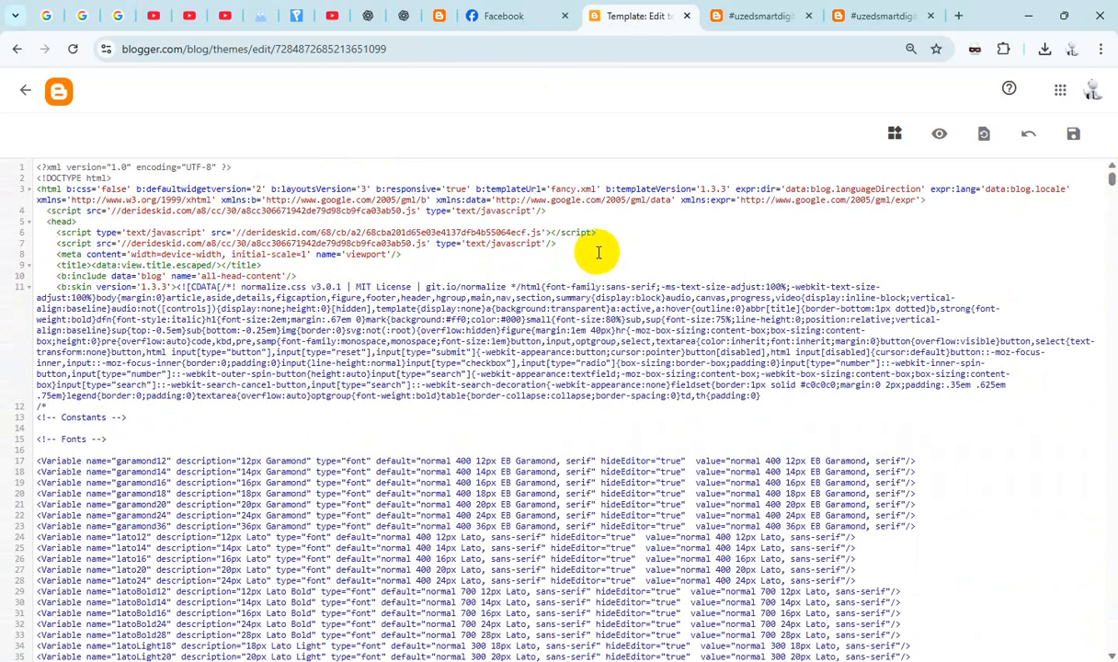
left_click(1071, 135)
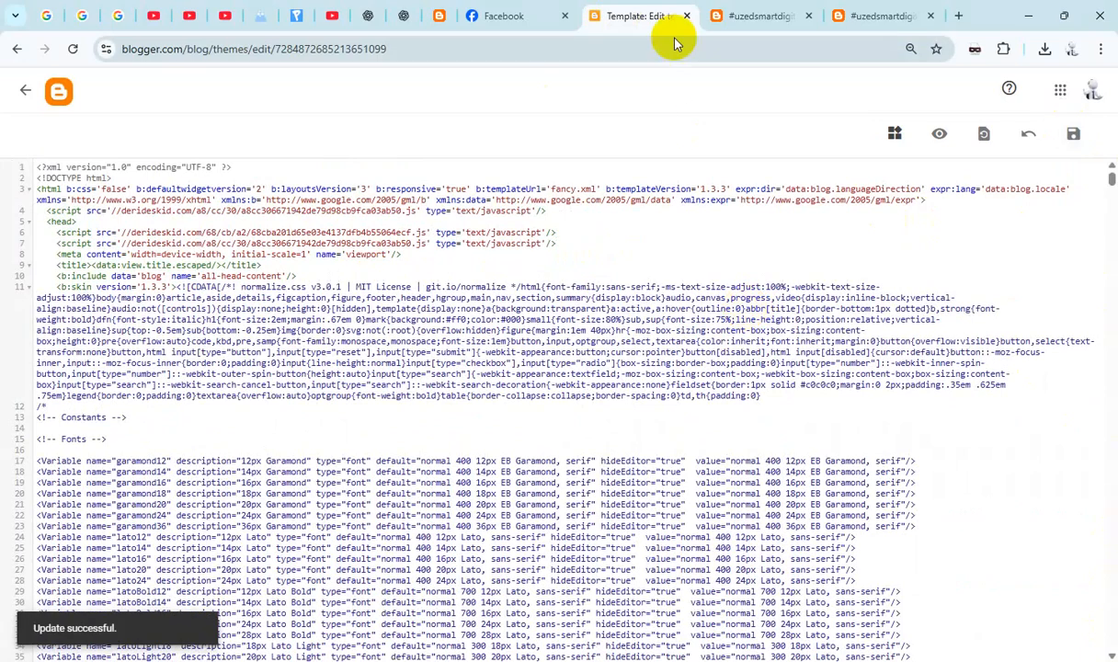
- Reload the walking-benefits post in its browser tab and check the page up to its header for the Popunder ad
left_click(766, 16)
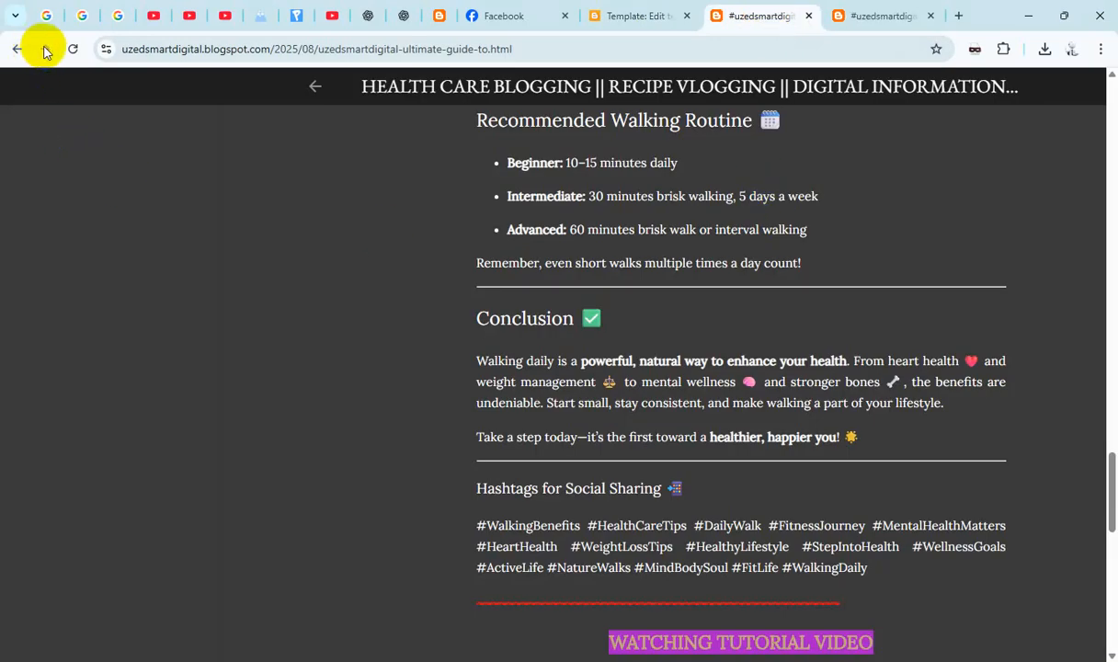
left_click(73, 49)
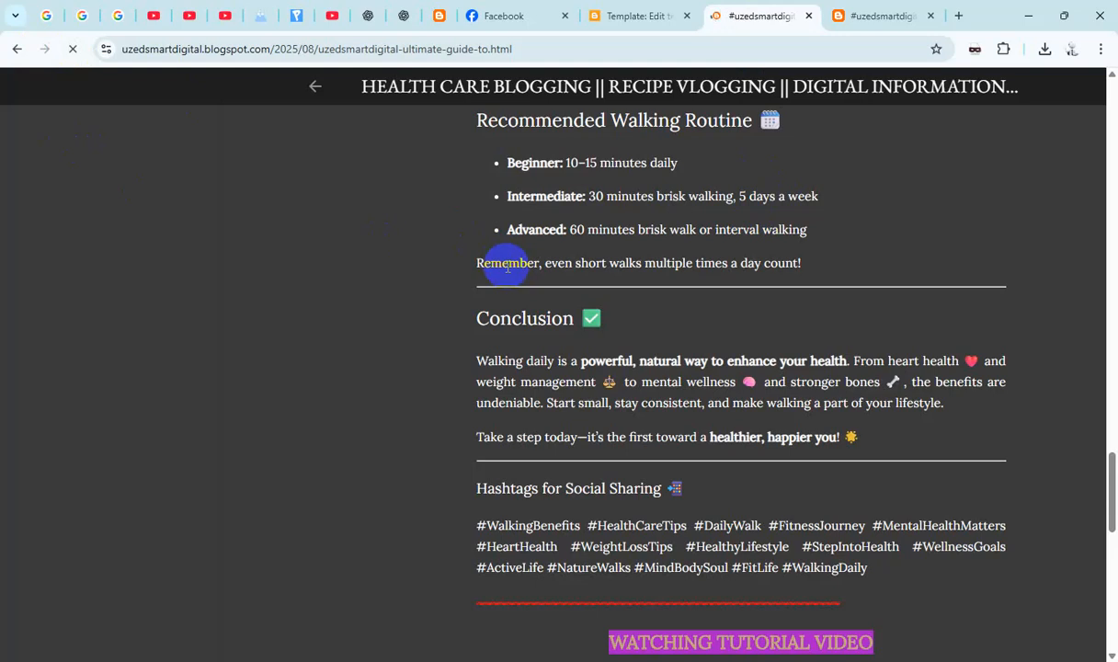
scroll(496, 257, "down", 2)
scroll(486, 244, "up", 8)
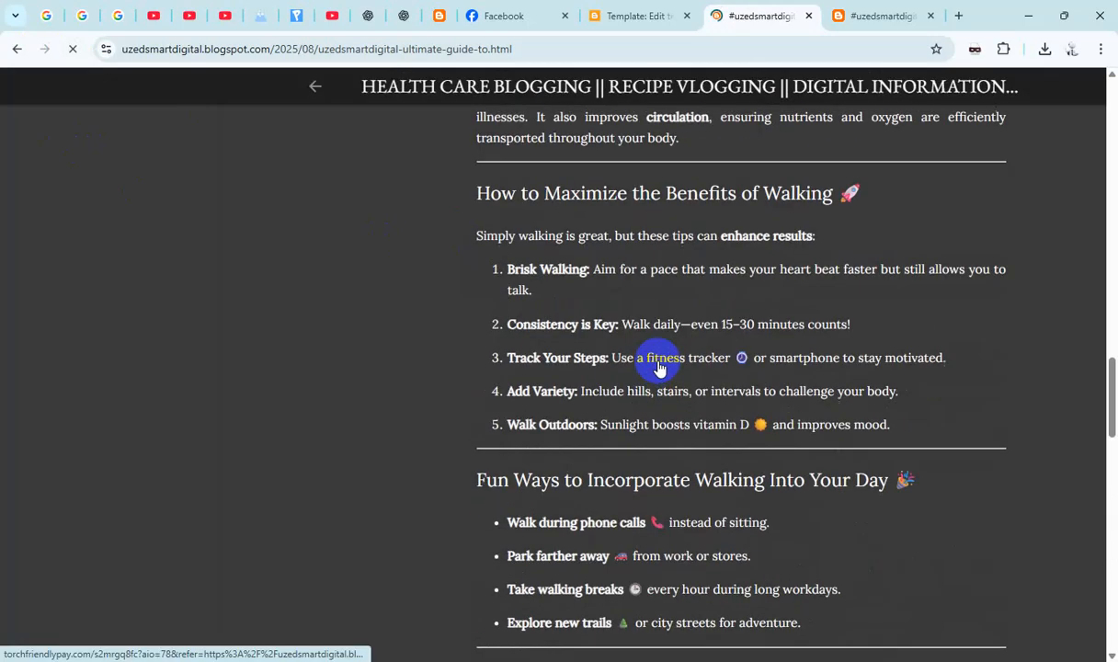
scroll(659, 366, "up", 15)
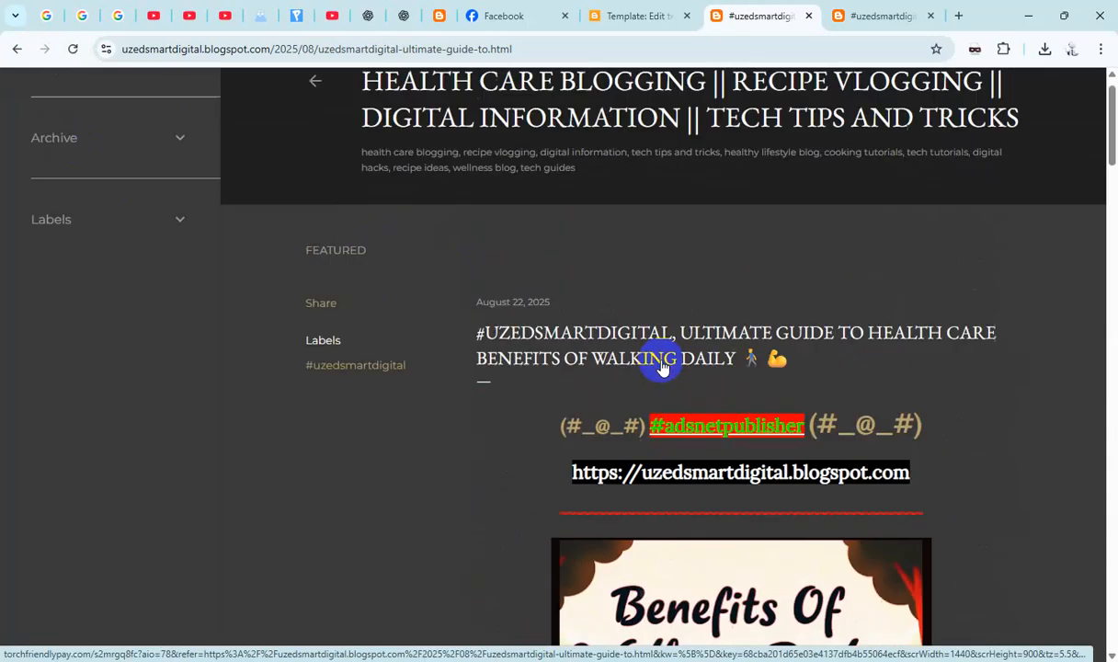
scroll(658, 362, "up", 1)
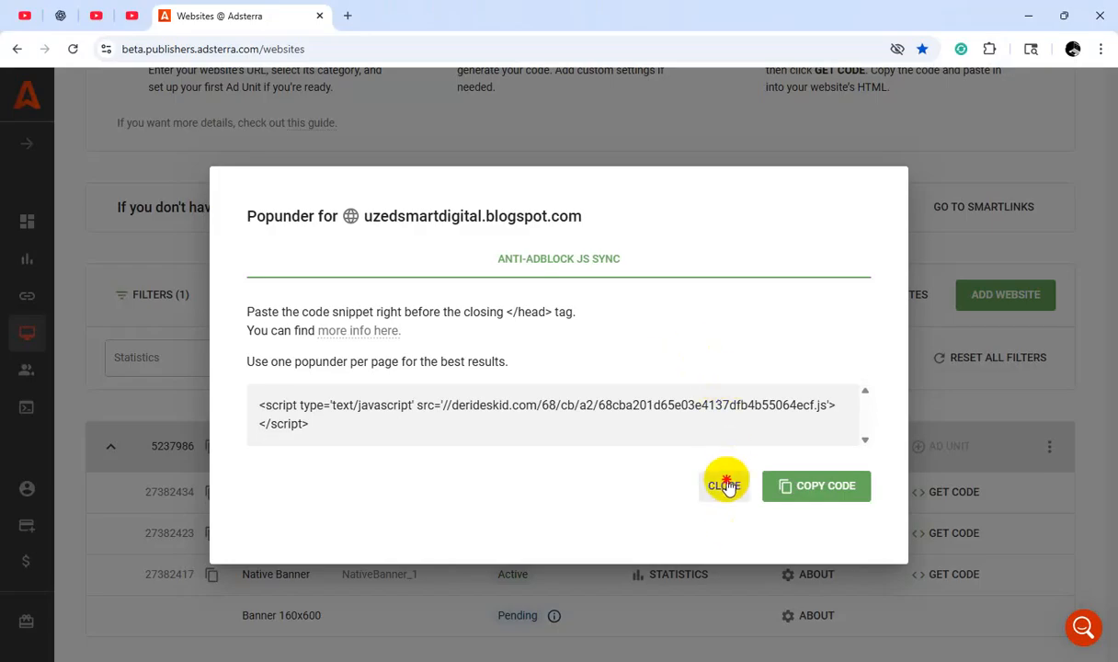
- Back in Adsterra, close the Popunder code dialog and empty the website search field
left_click(723, 482)
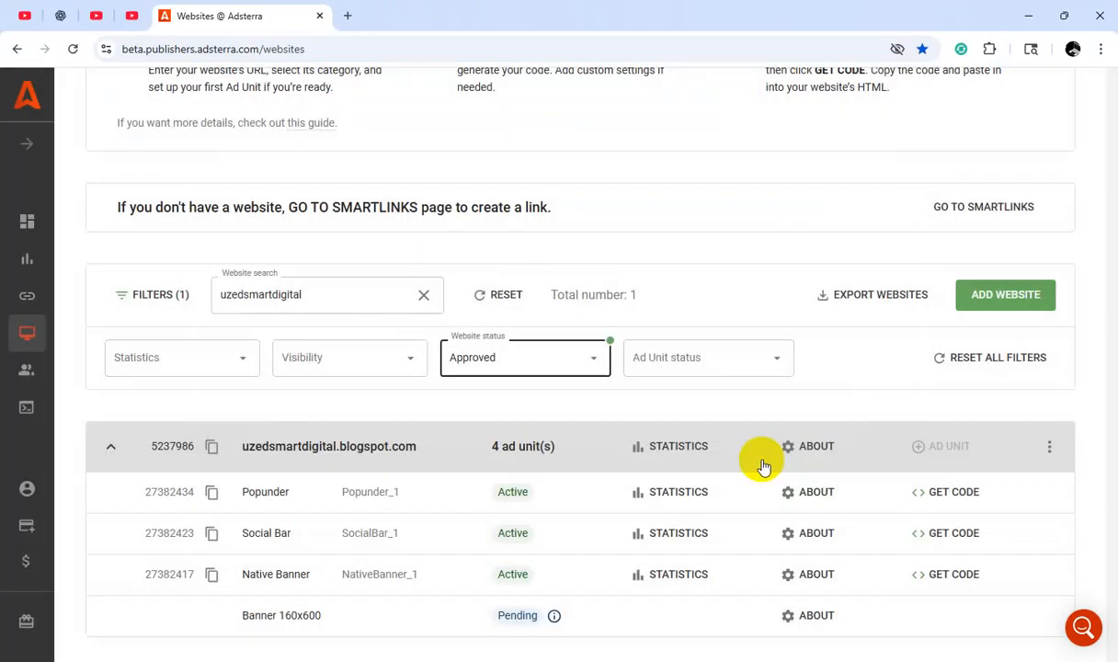
left_click(360, 297)
key("BackSpace")
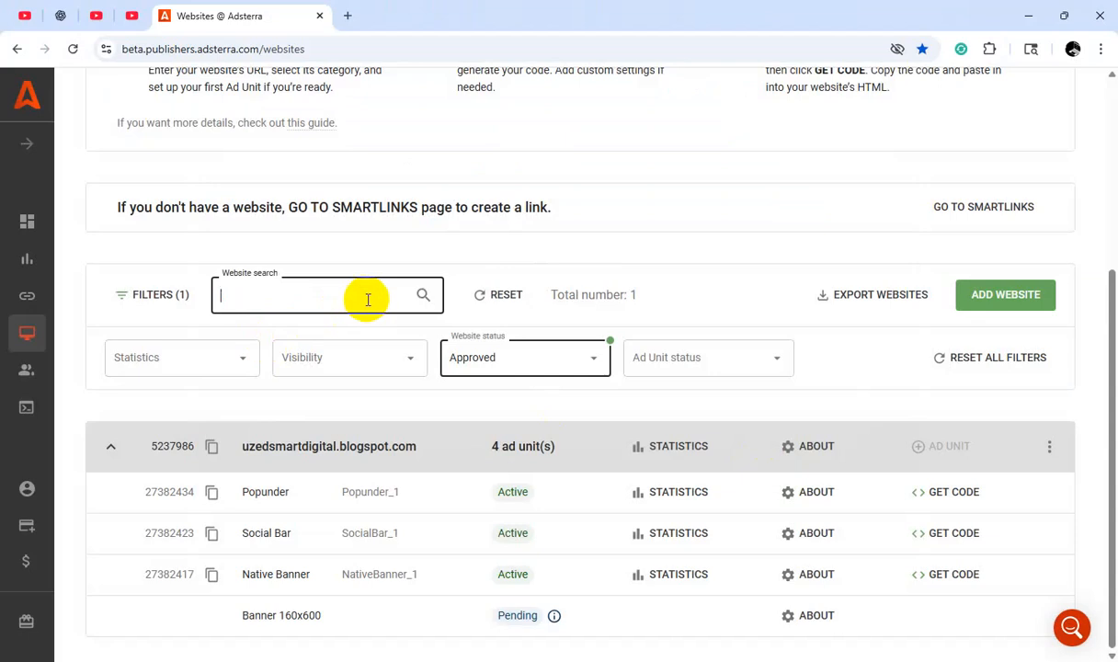
- Reload the Websites page to update the ad unit statuses and search the list for uzedsmartdigital
left_click(73, 49)
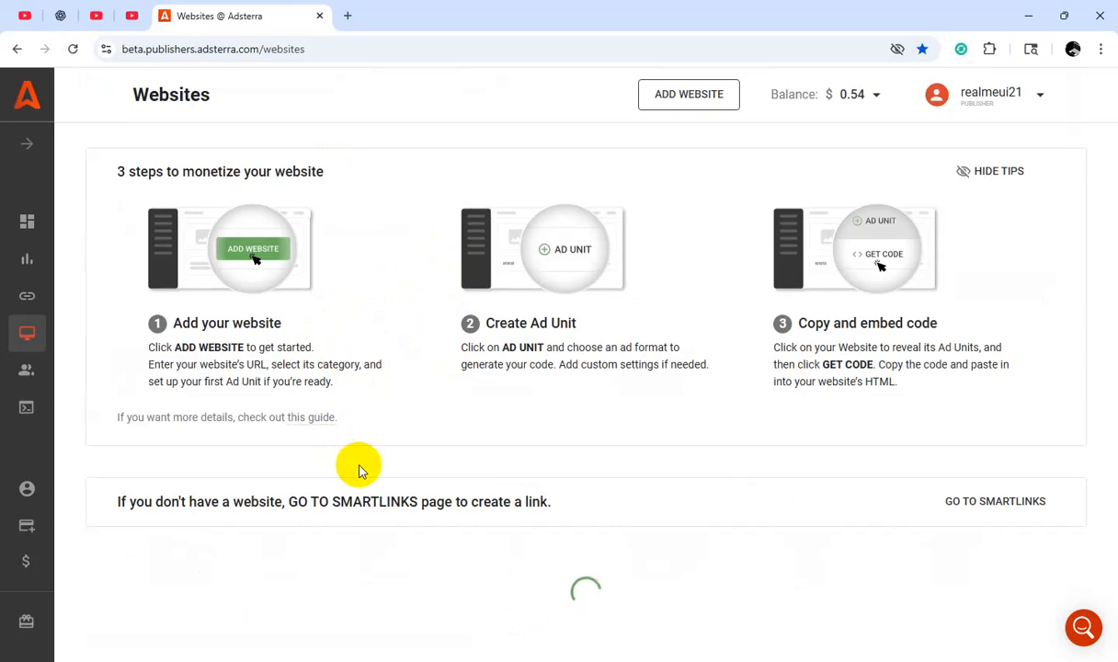
scroll(358, 467, "down", 2)
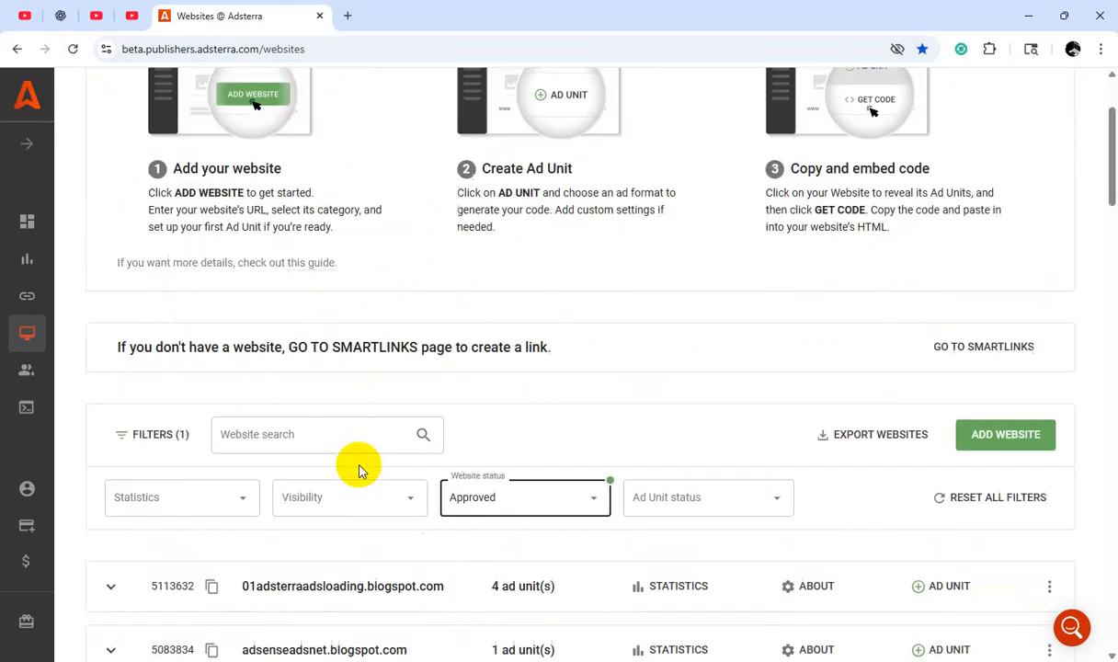
left_click(356, 432)
key("ctrl+v")
left_click(423, 433)
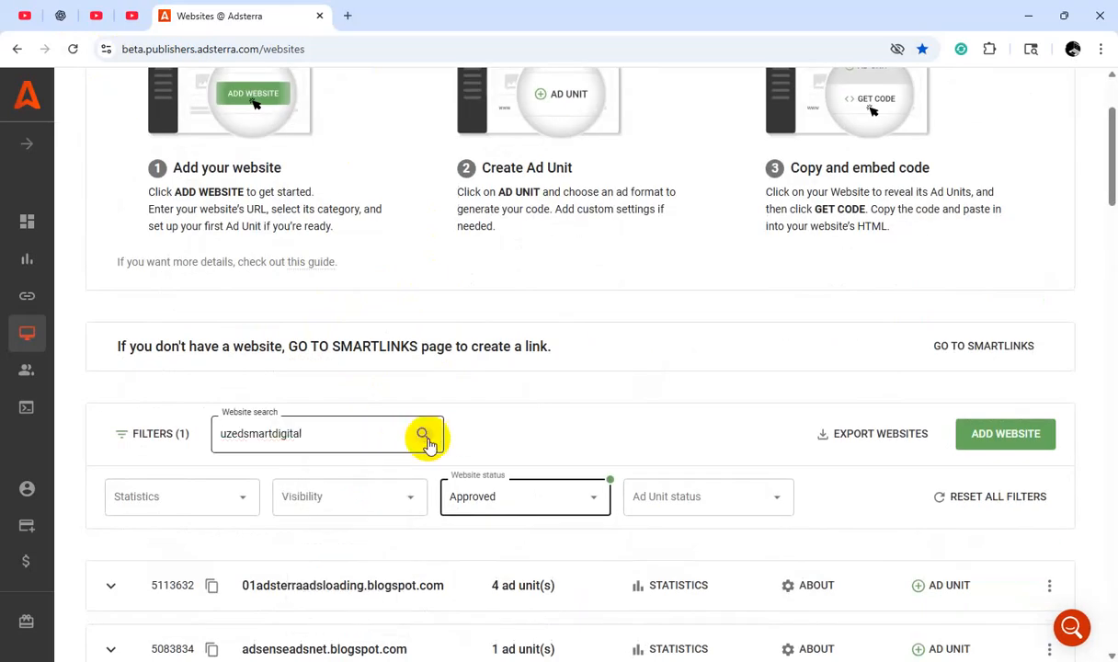
- Expand the website's ad units and copy the Banner 160x600 ad code
scroll(425, 470, "down", 2)
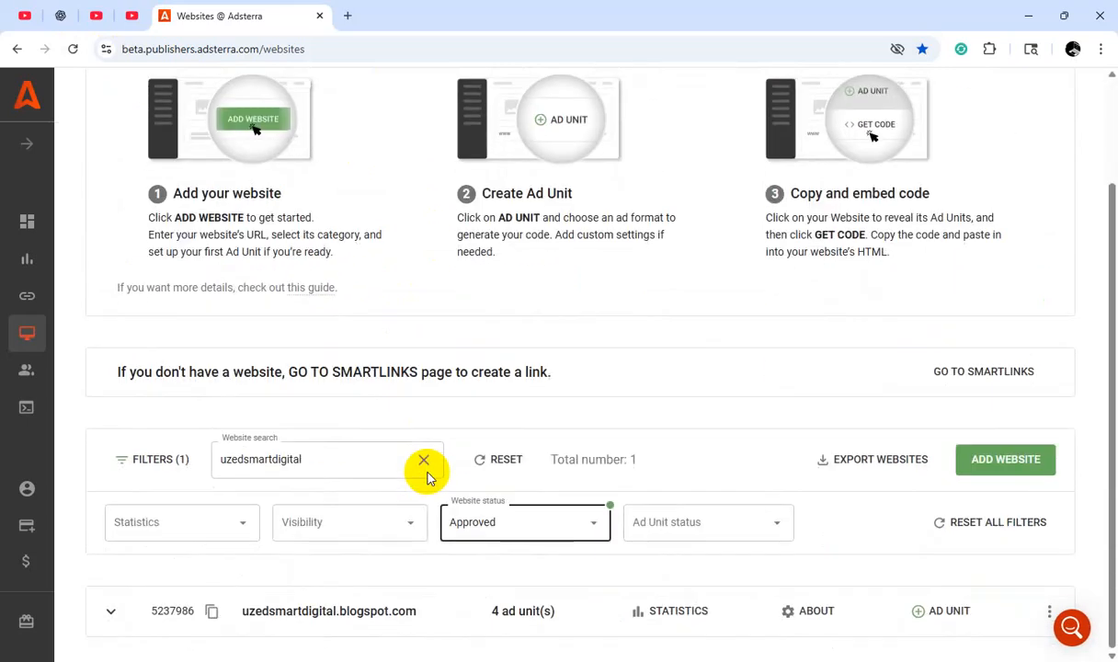
left_click(110, 614)
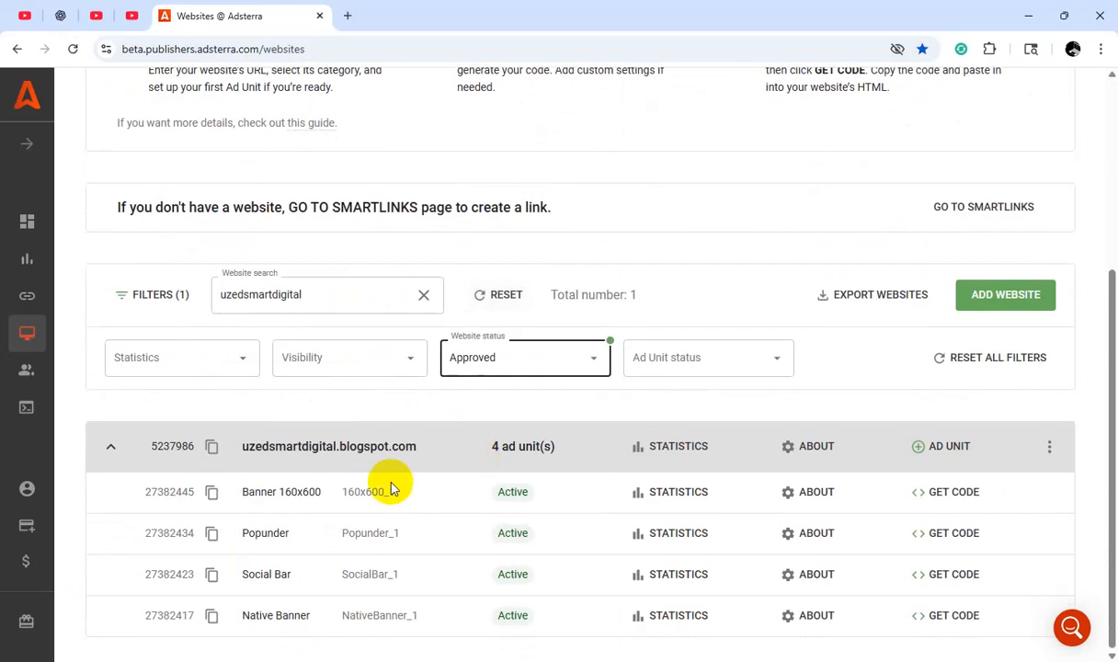
left_click(951, 490)
left_click(838, 514)
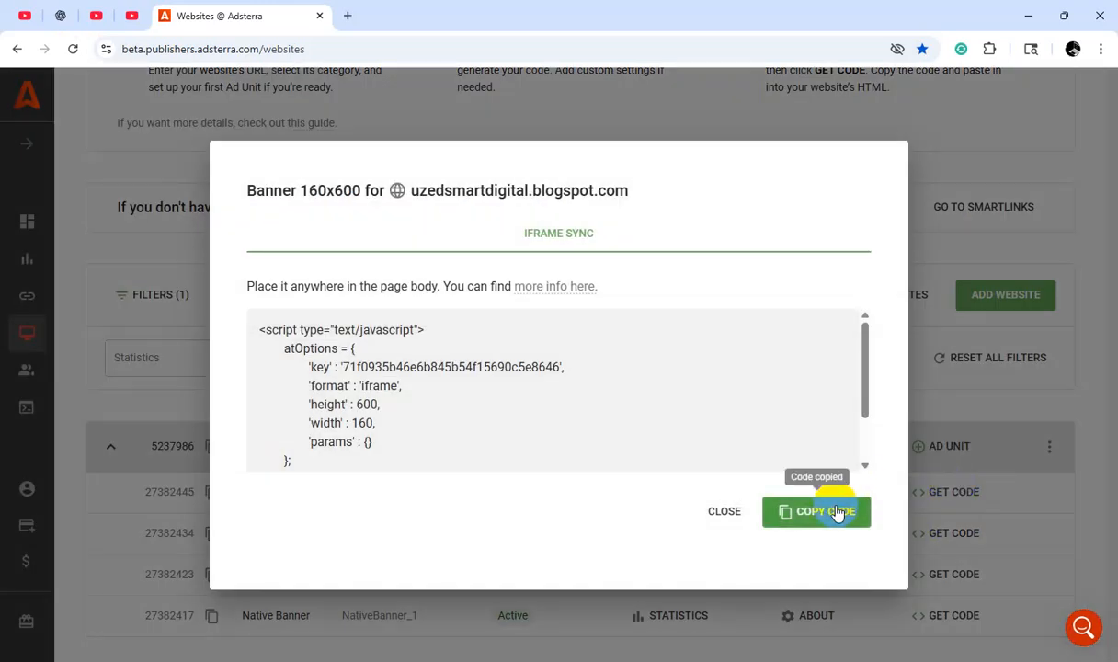
- Switch to Blogger, leave the theme's HTML editor and open the blog's Layout page to review its gadget sections
key("alt+Tab")
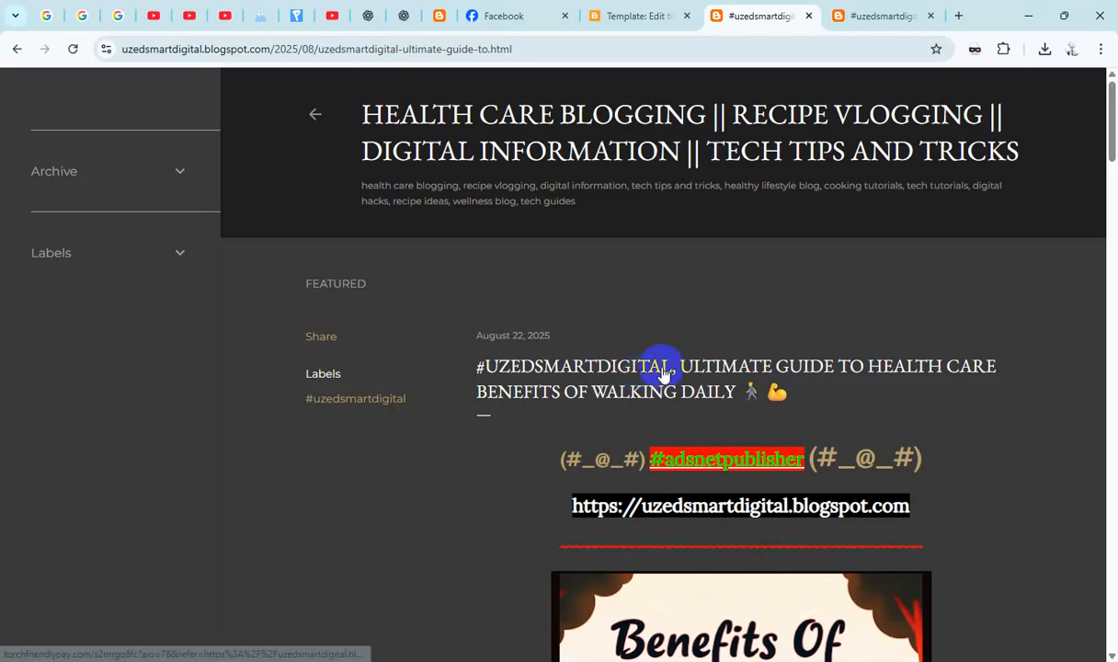
left_click(637, 17)
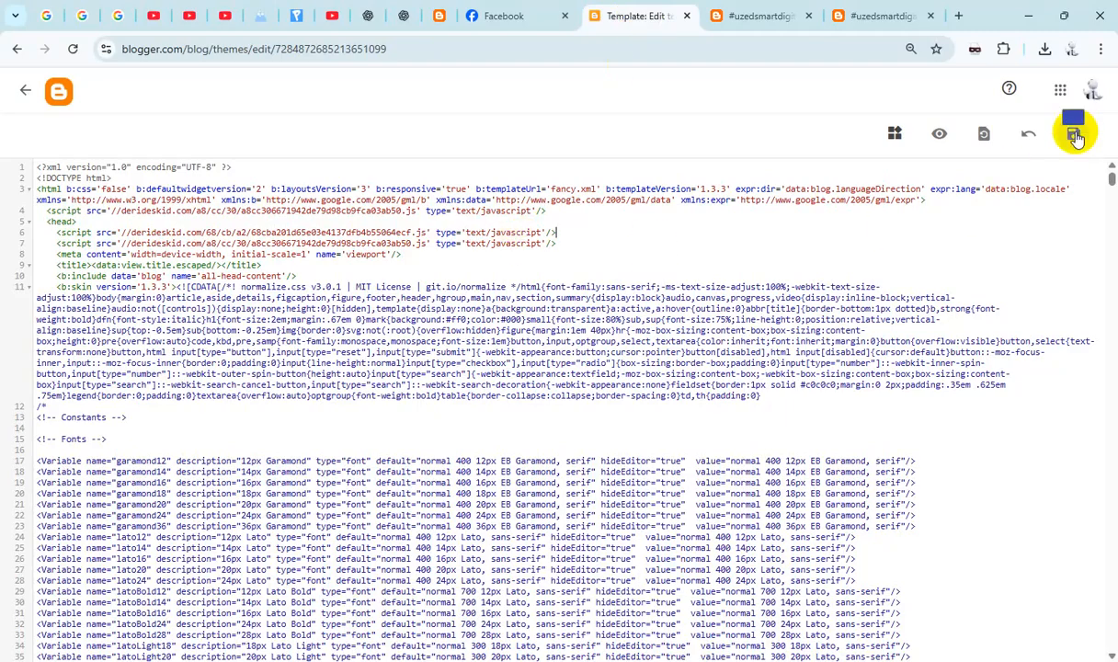
left_click(23, 89)
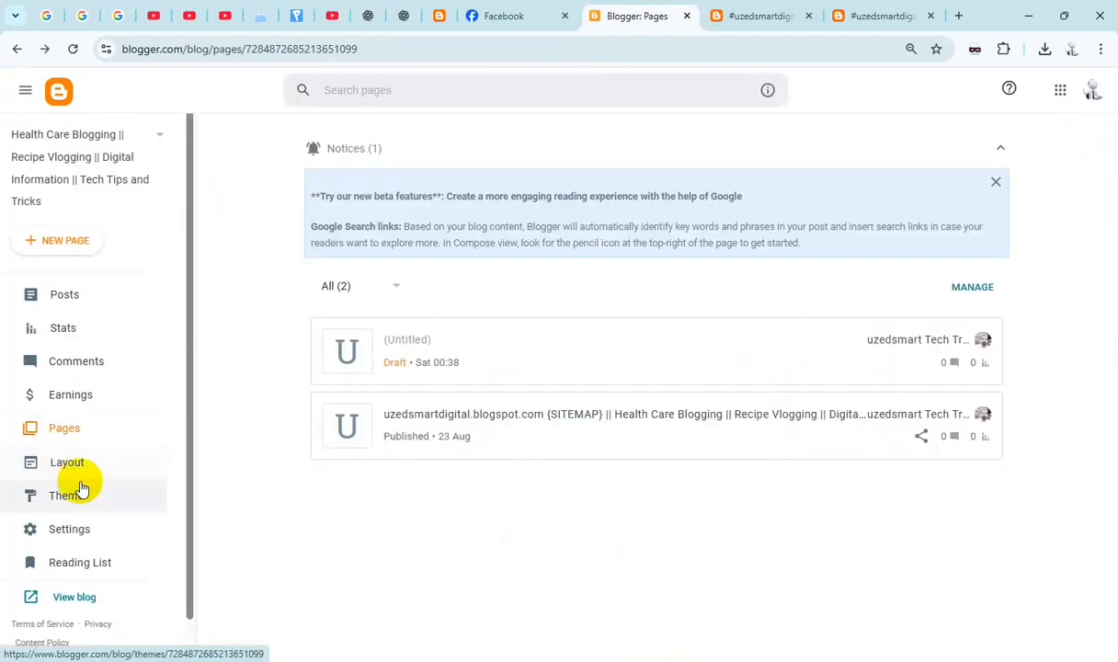
left_click(76, 464)
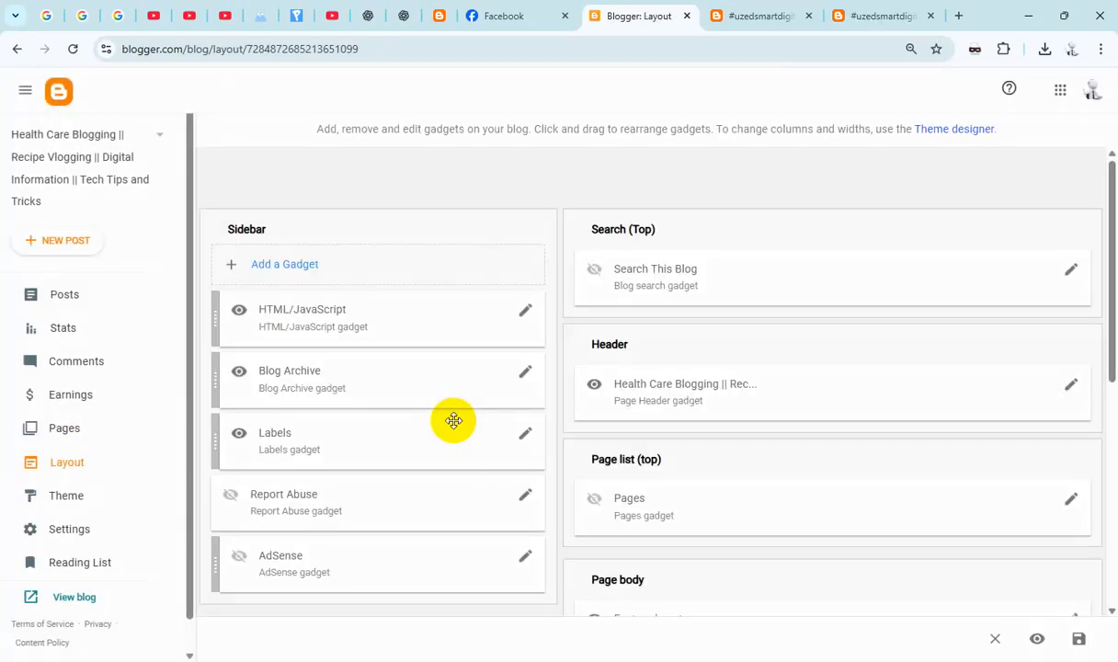
scroll(479, 432, "down", 1)
scroll(483, 433, "down", 1)
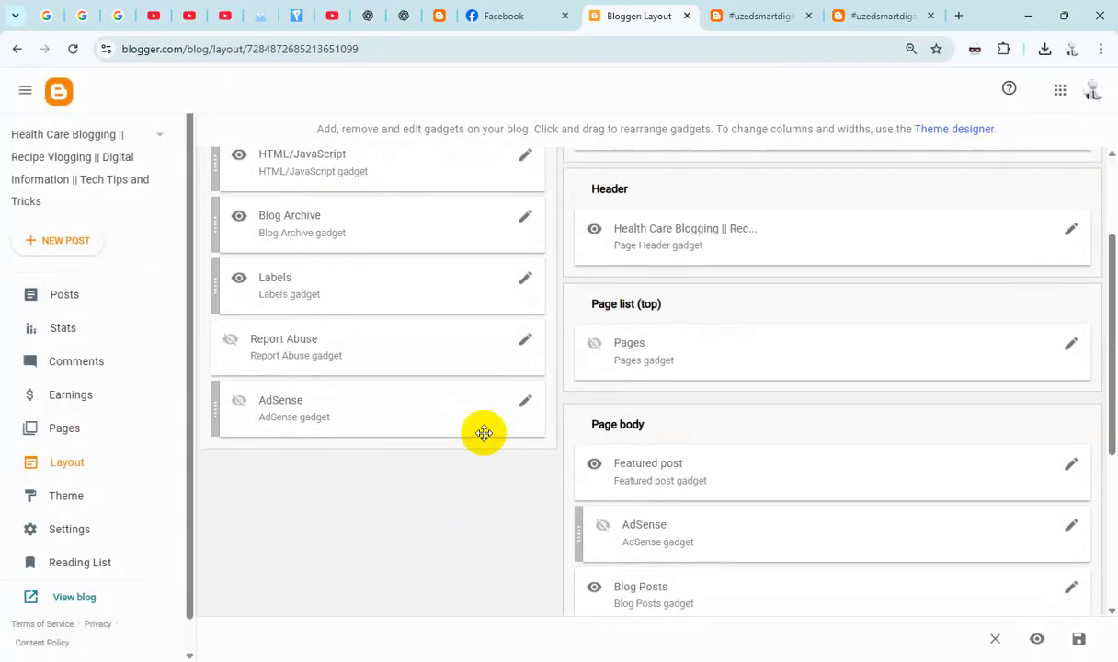
scroll(484, 433, "up", 1)
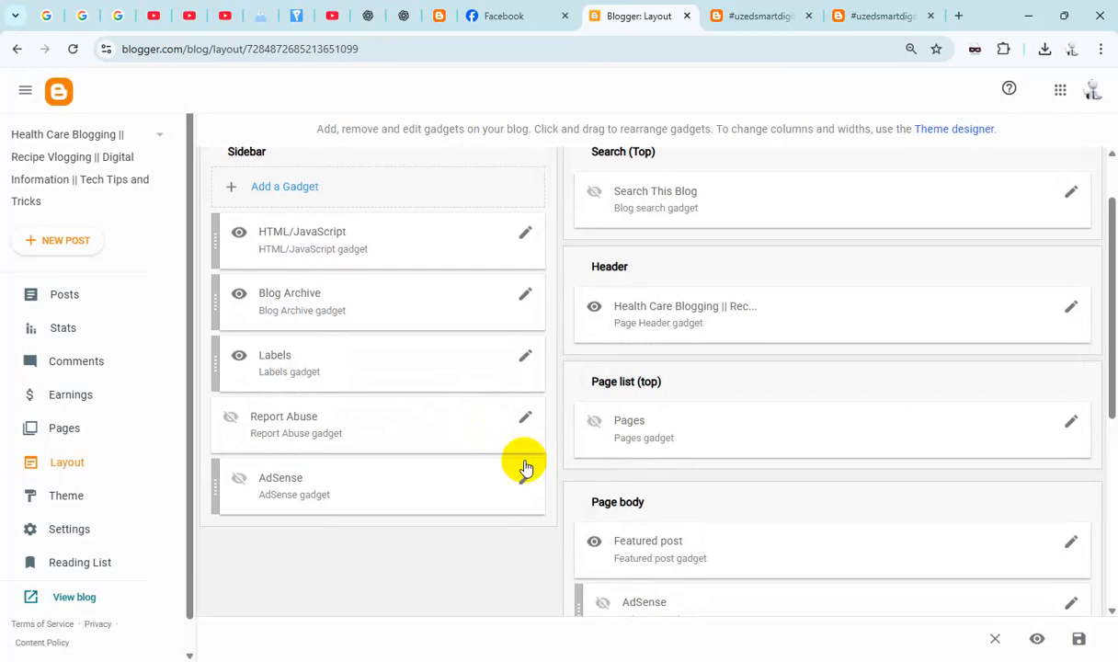
scroll(552, 451, "up", 1)
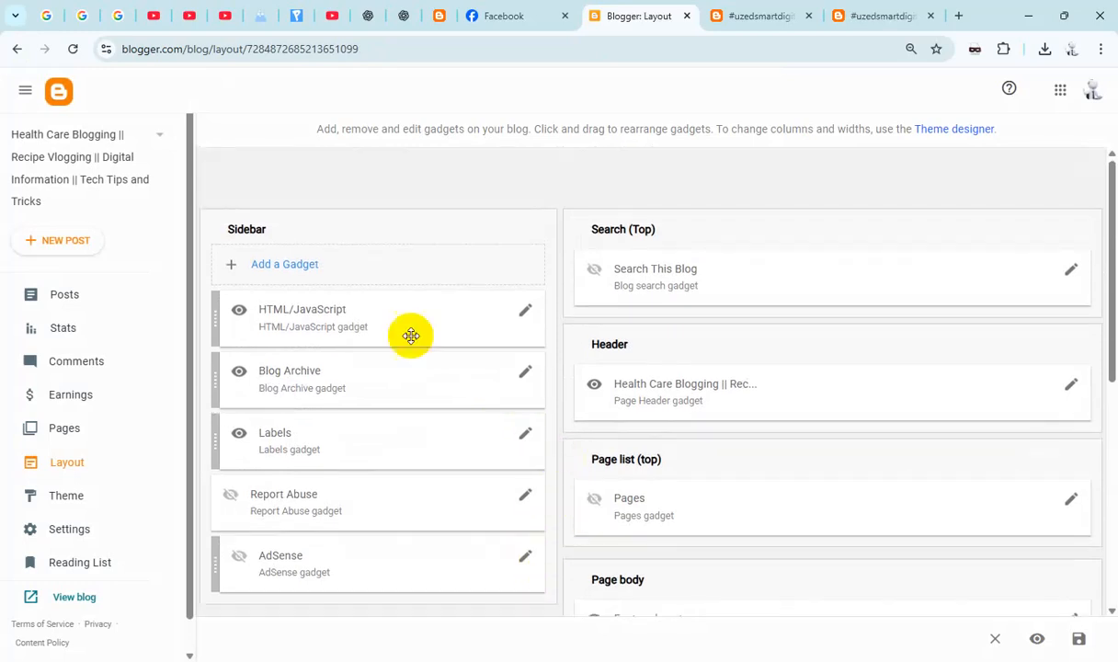
- Add an HTML/JavaScript gadget containing the Banner 160x600 code to the Sidebar, then save the gadget and the layout
left_click(320, 265)
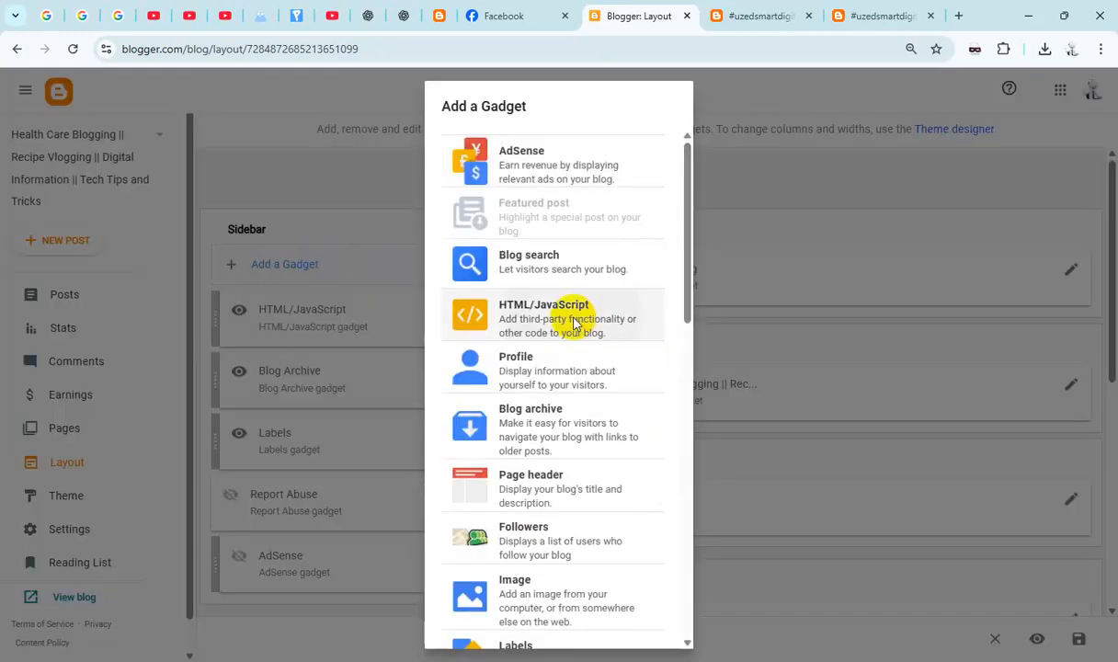
left_click(575, 323)
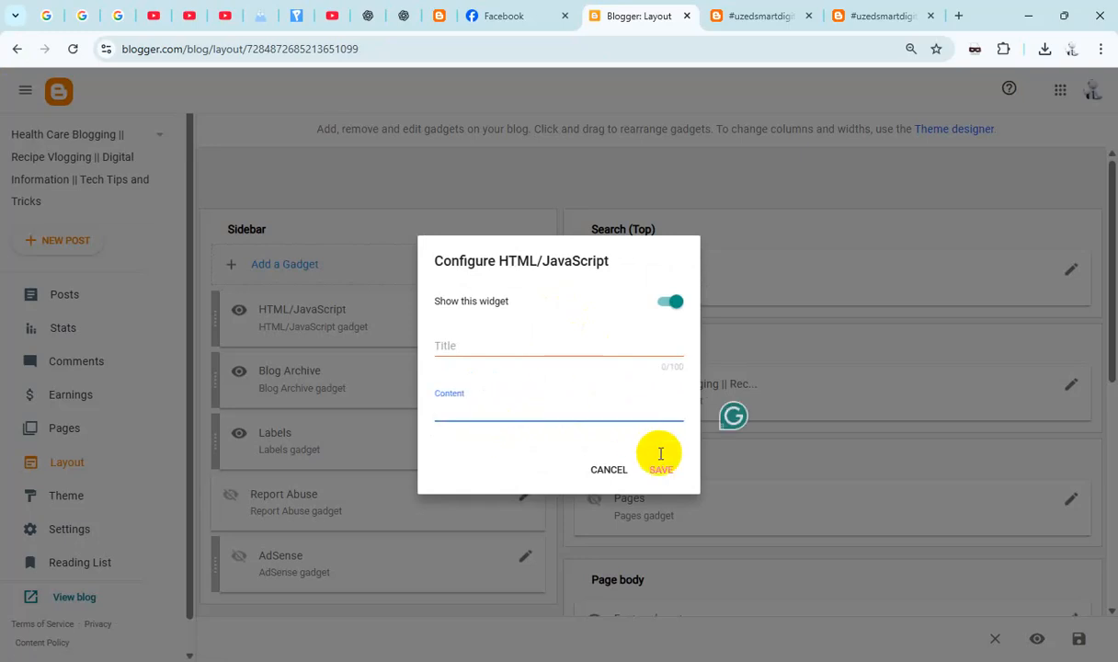
key("ctrl+v")
left_click(676, 554)
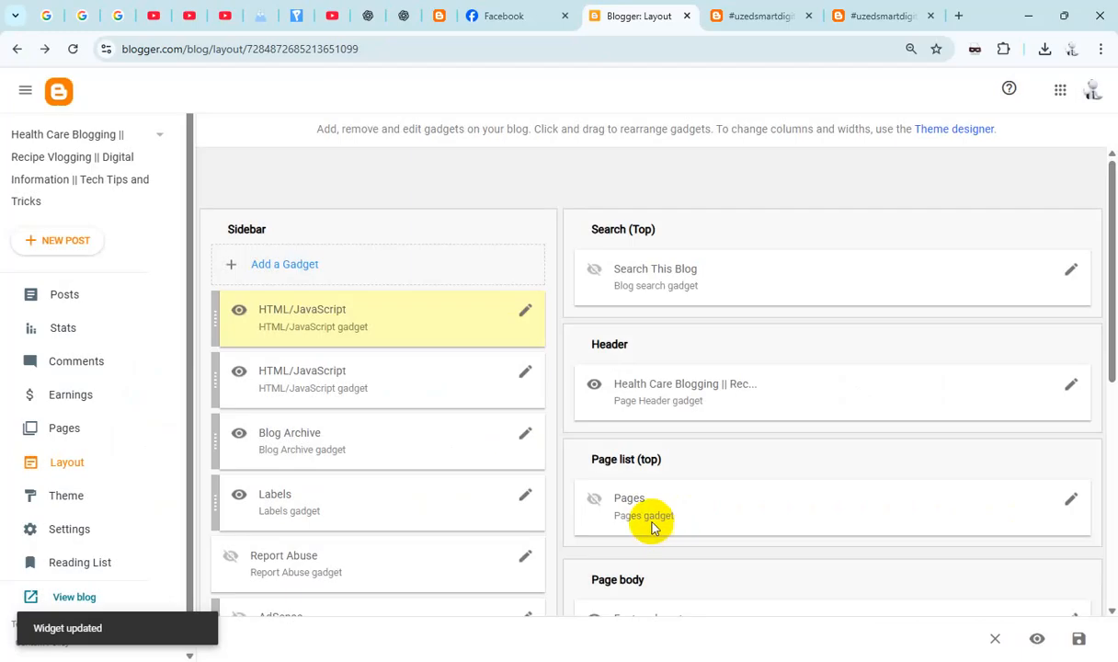
left_click(1076, 644)
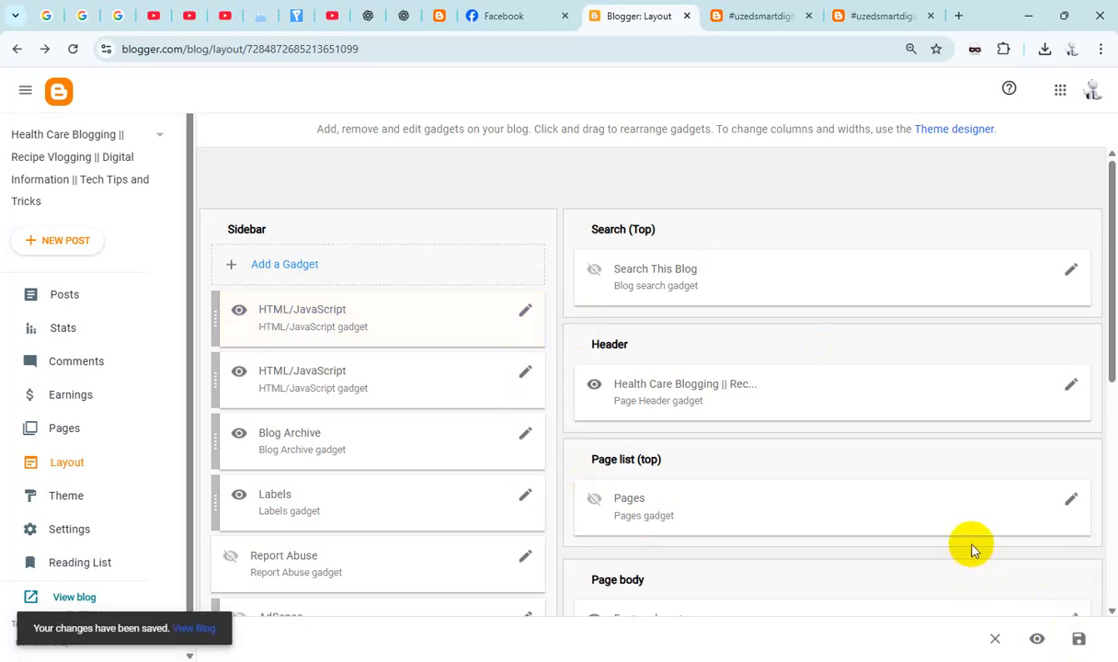
- Open the live blog from Blogger and check the home page for the sidebar banner and native banner ads
left_click(759, 22)
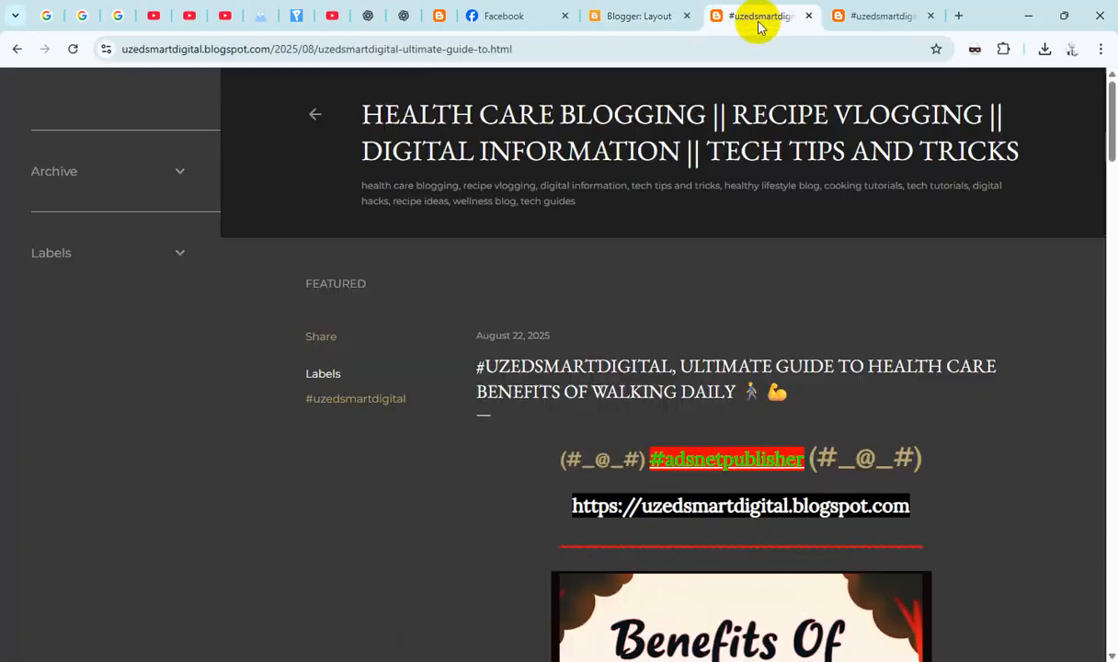
left_click(643, 18)
left_click(74, 595)
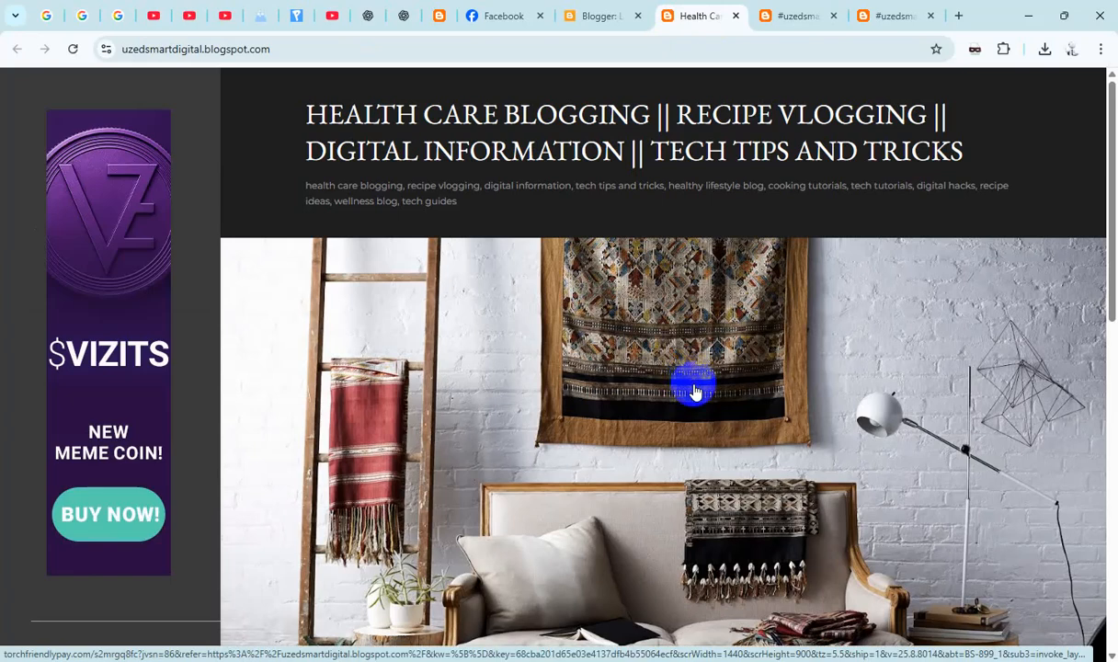
scroll(701, 399, "down", 10)
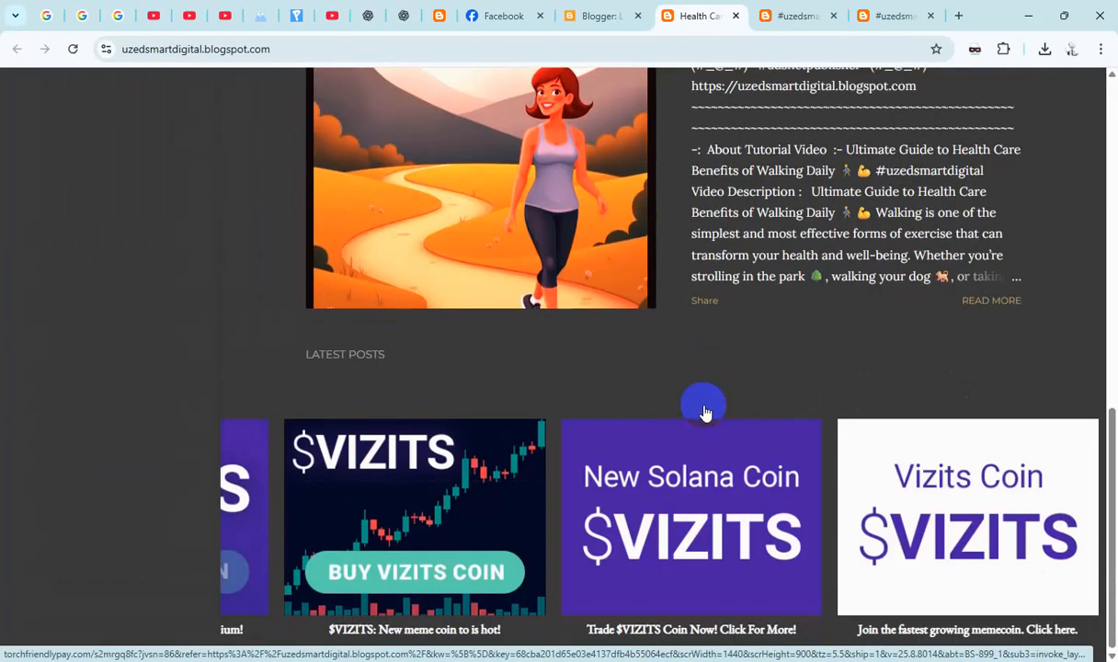
scroll(705, 411, "up", 10)
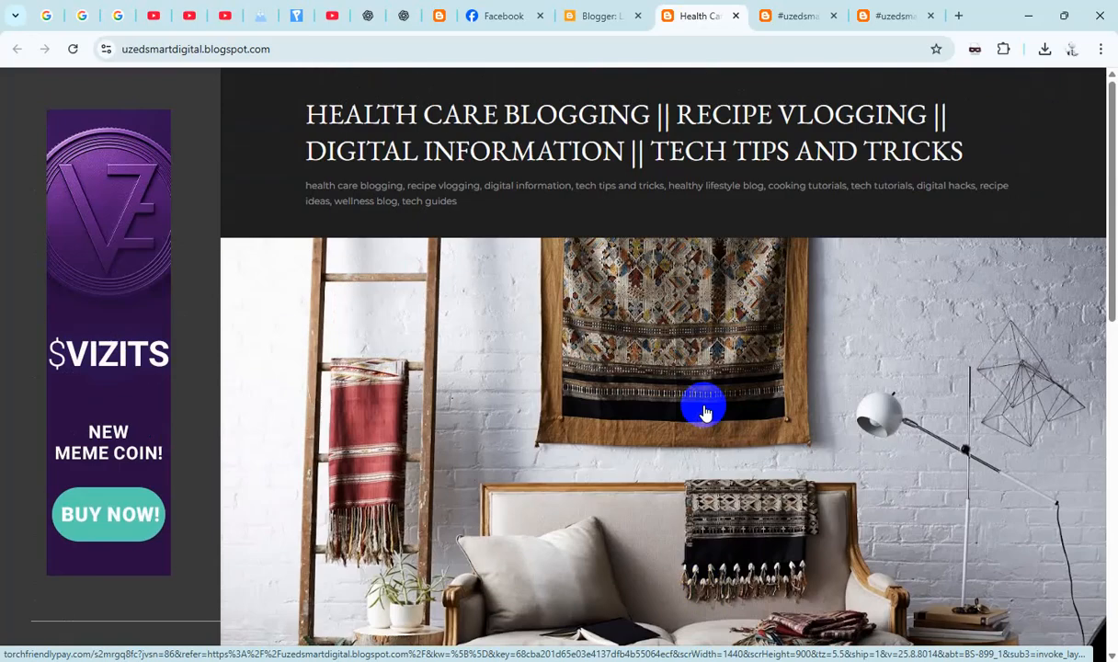
scroll(704, 411, "down", 10)
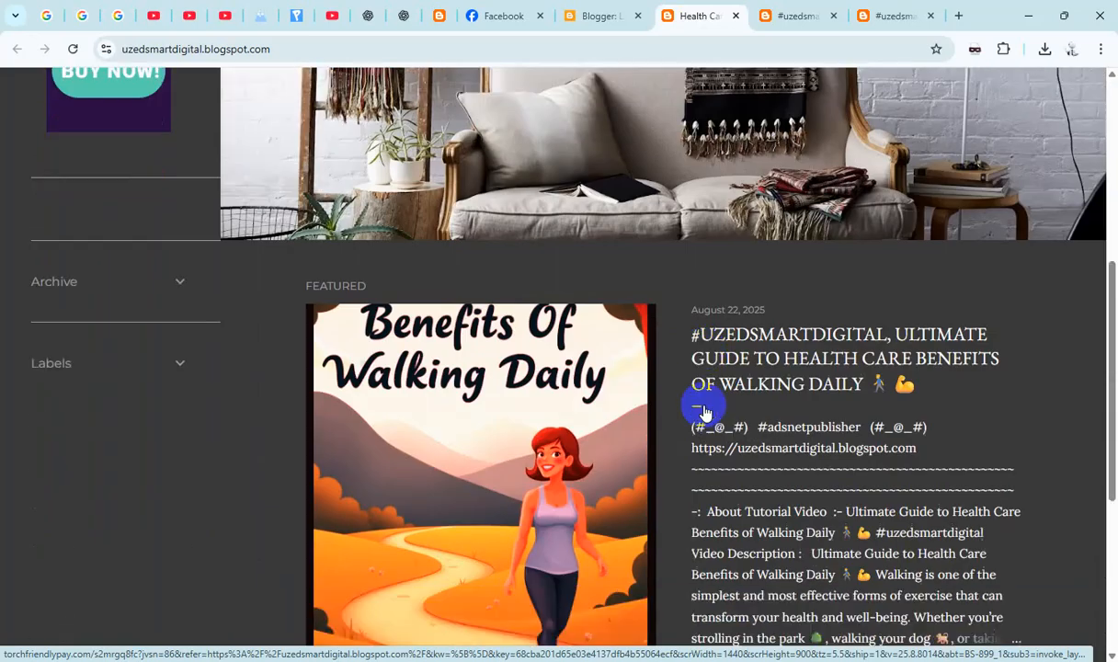
scroll(704, 410, "up", 10)
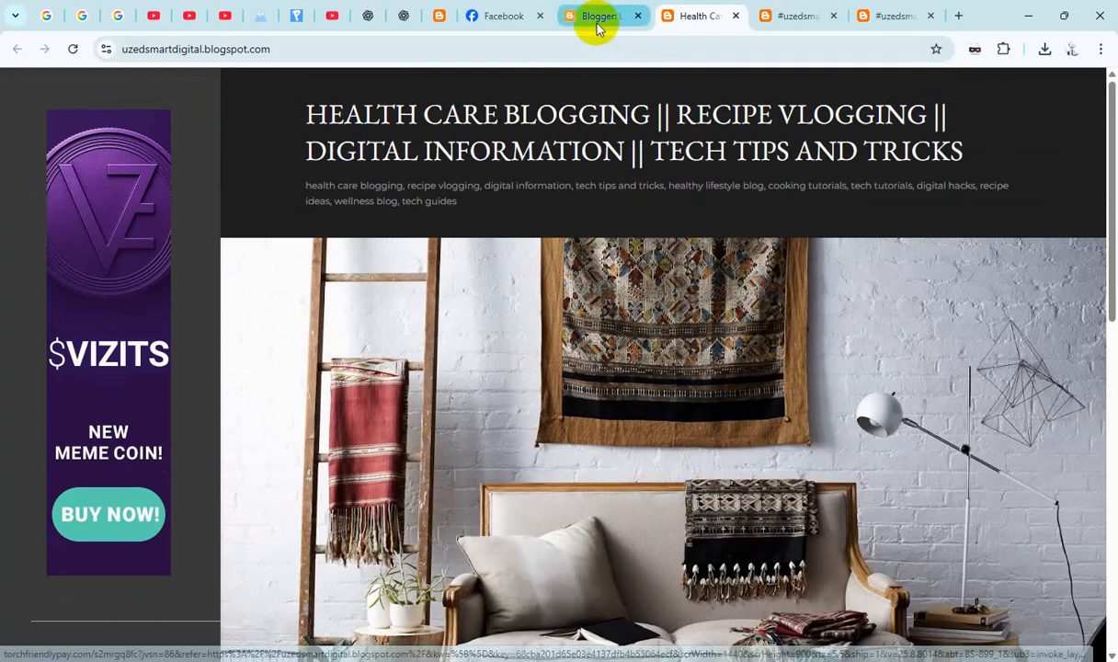
- Add another HTML/JavaScript gadget with the centred Banner 160x600 code to Blogger's Sidebar, then save the gadget and the layout
left_click(596, 16)
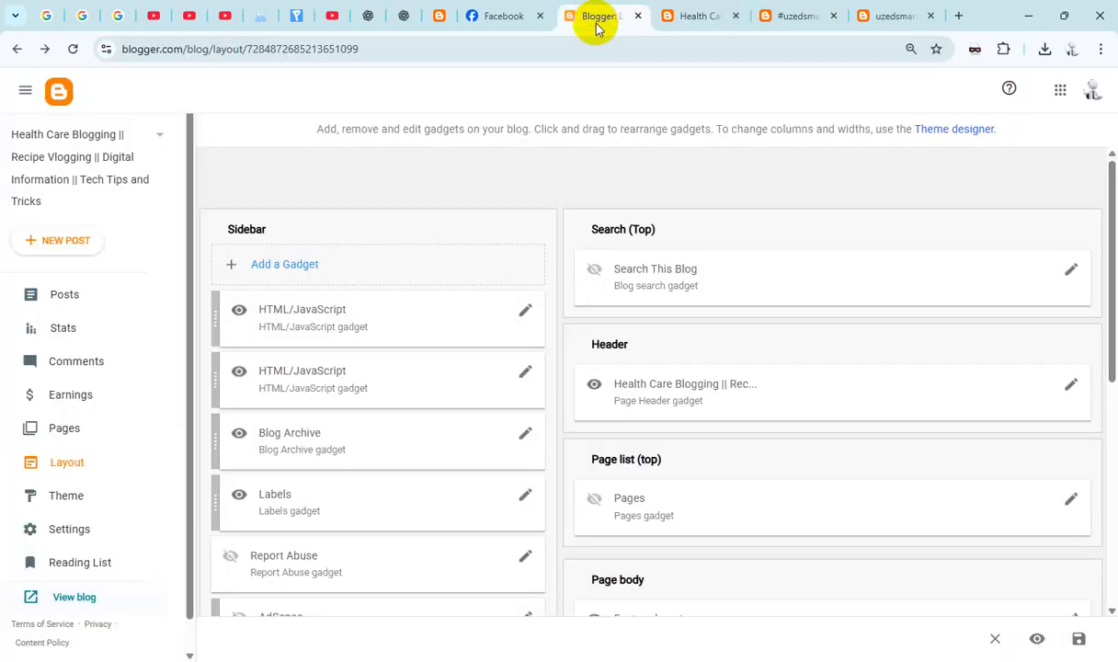
left_click(311, 264)
left_click(548, 318)
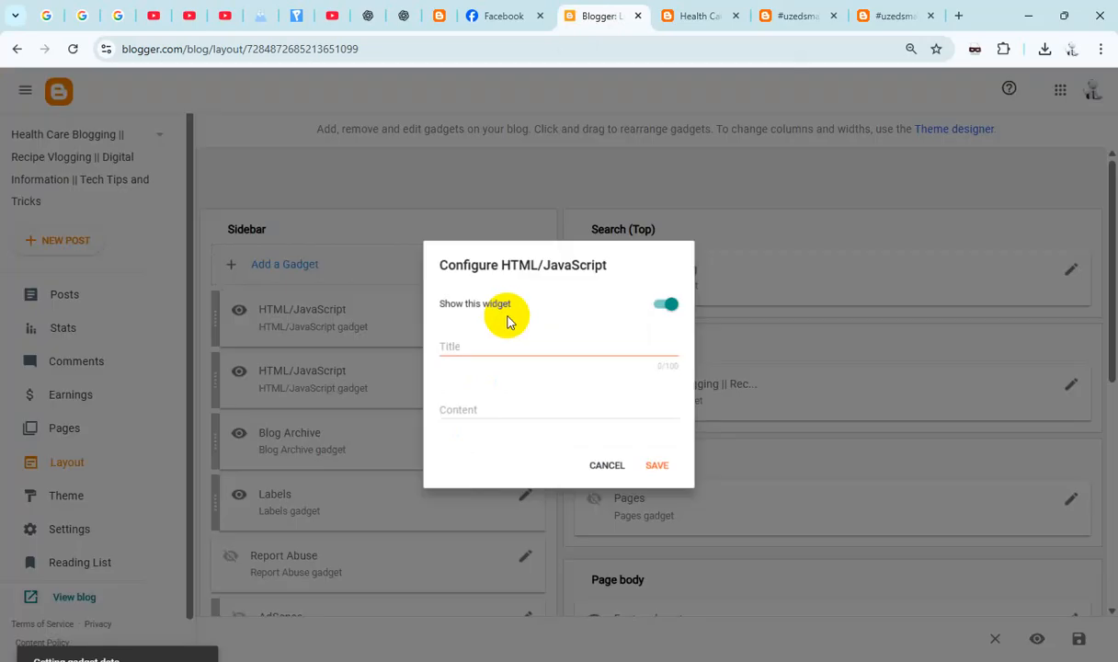
type("<p style=\"text-align: center;\"><script type=\"text/javascript\"> \tatOptions = { \t\t'key' : '71f0935b46e6b845b54f15690c5e8646', \t\t'format' : 'iframe', \t\t'height' : 600, \t\t'width' : 160, \t\t'params' : {} \t}; </script> <script type=\"text/javascript\" src=\"//derideskid.com/71f0935b46e6b845b54f15690c5e8646/invoke.js\"></script></p>")
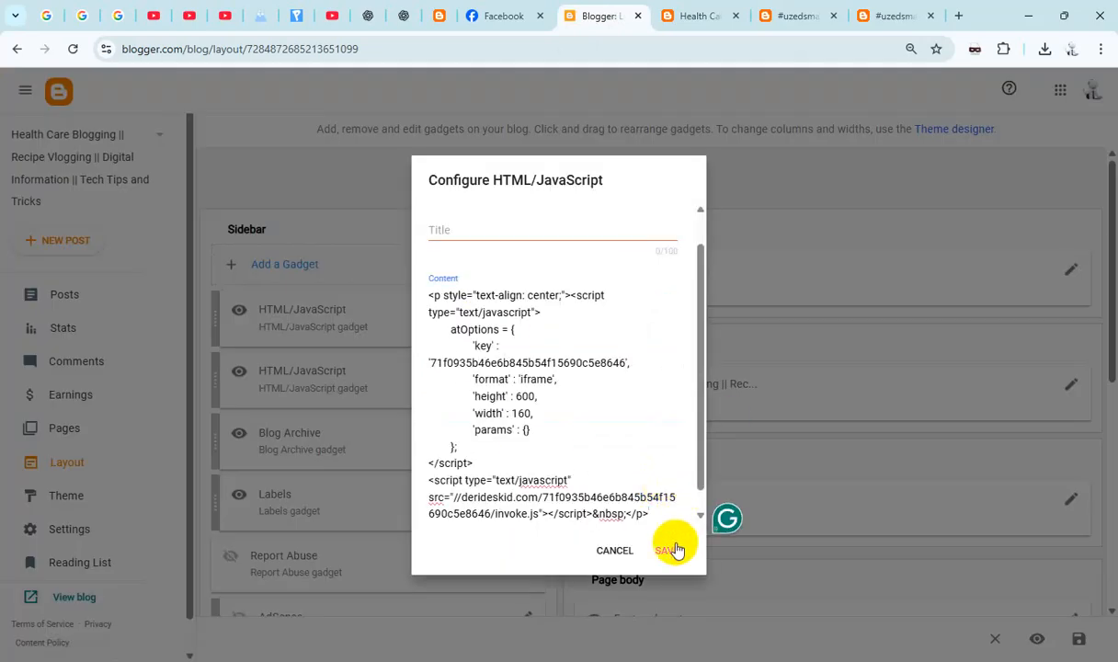
left_click(666, 547)
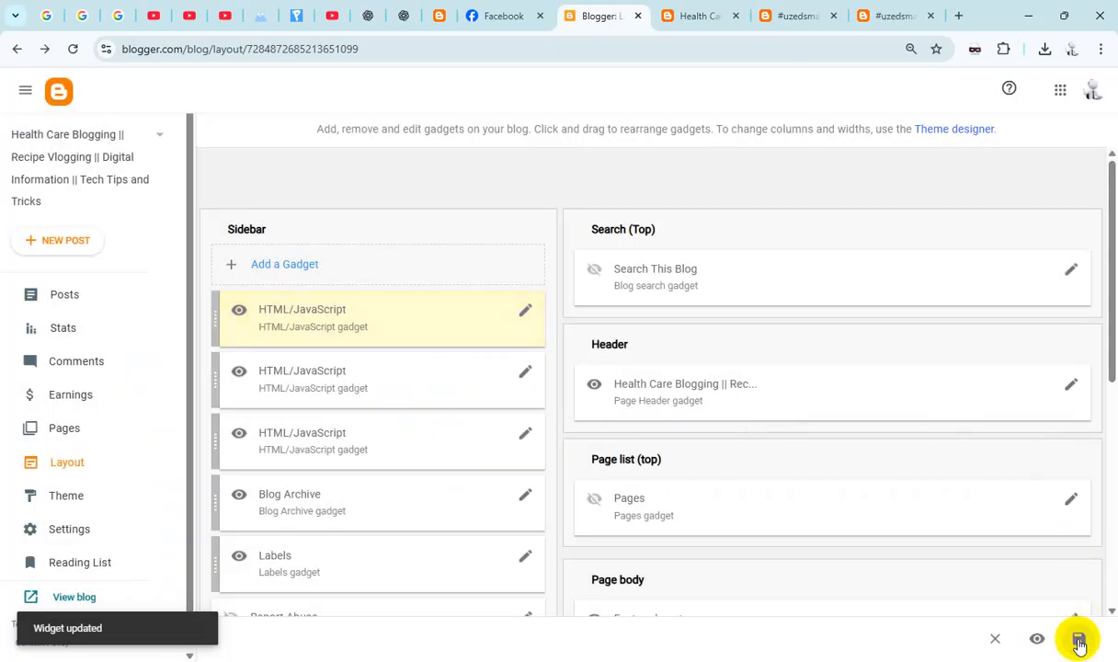
left_click(1079, 643)
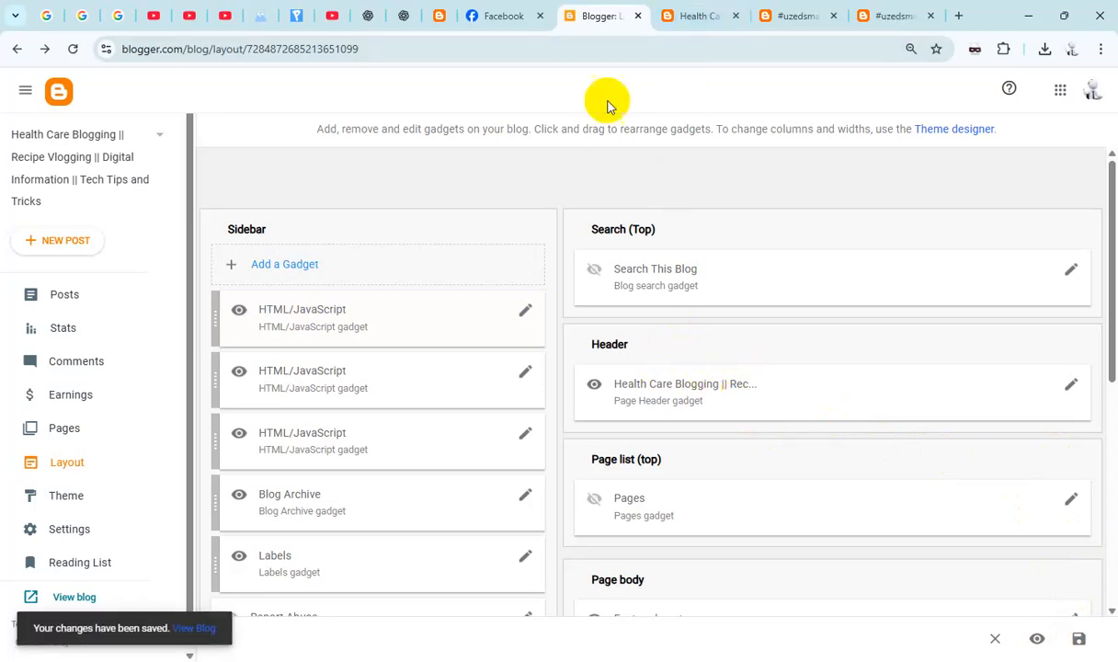
- Reload the live blog's home page and examine the sidebar banners and the native banner below the latest posts
left_click(696, 16)
left_click(73, 49)
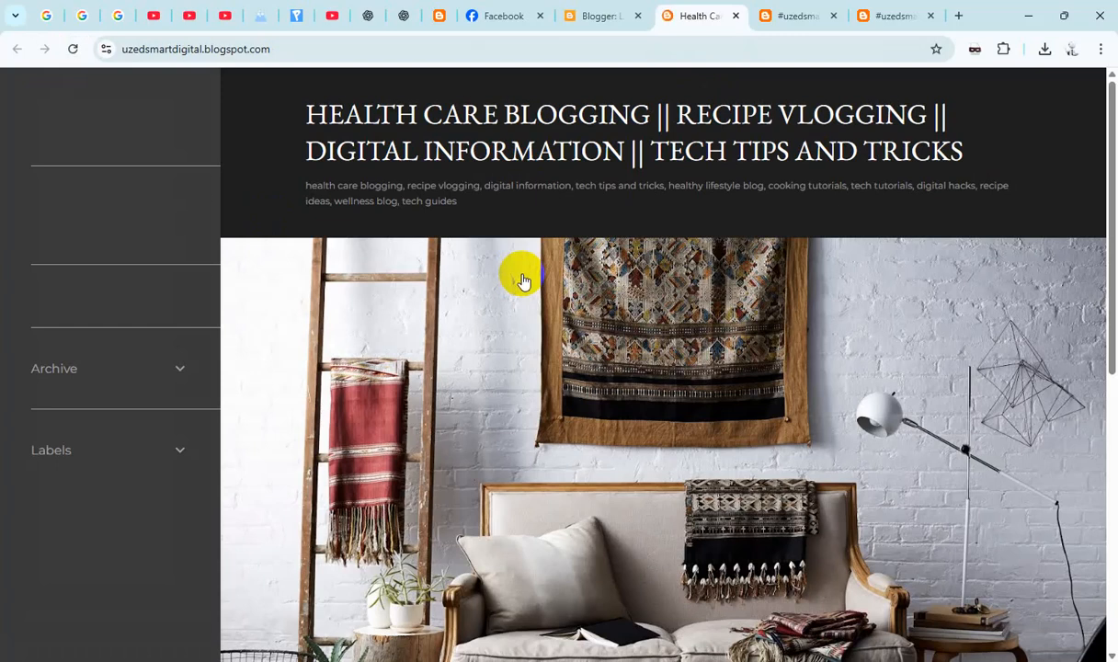
scroll(569, 310, "down", 6)
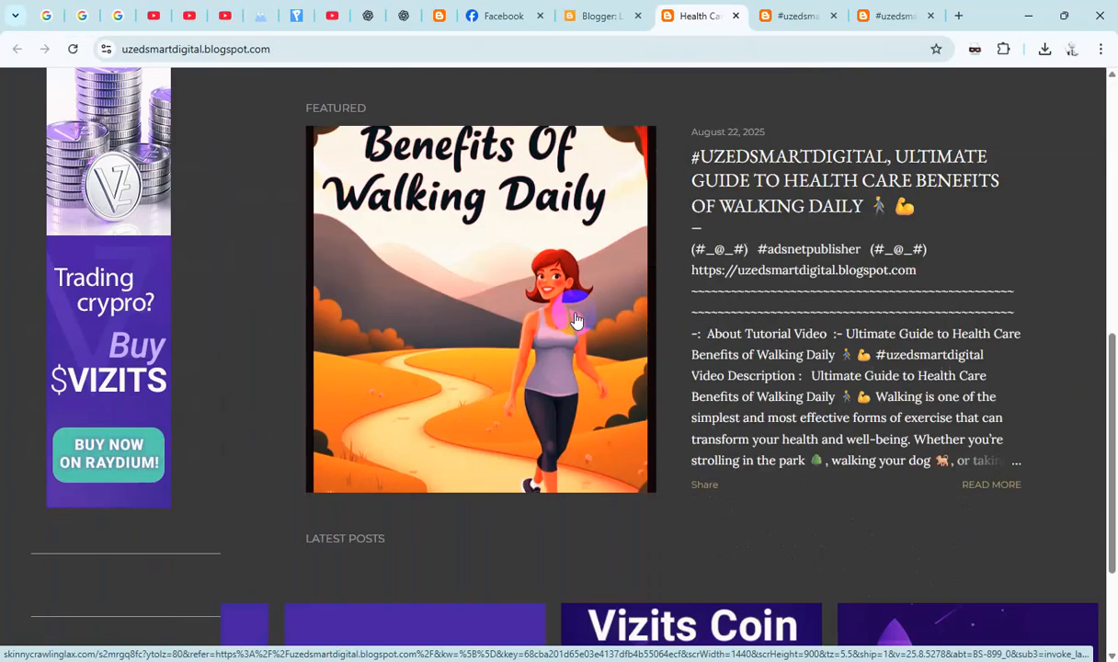
scroll(576, 320, "down", 2)
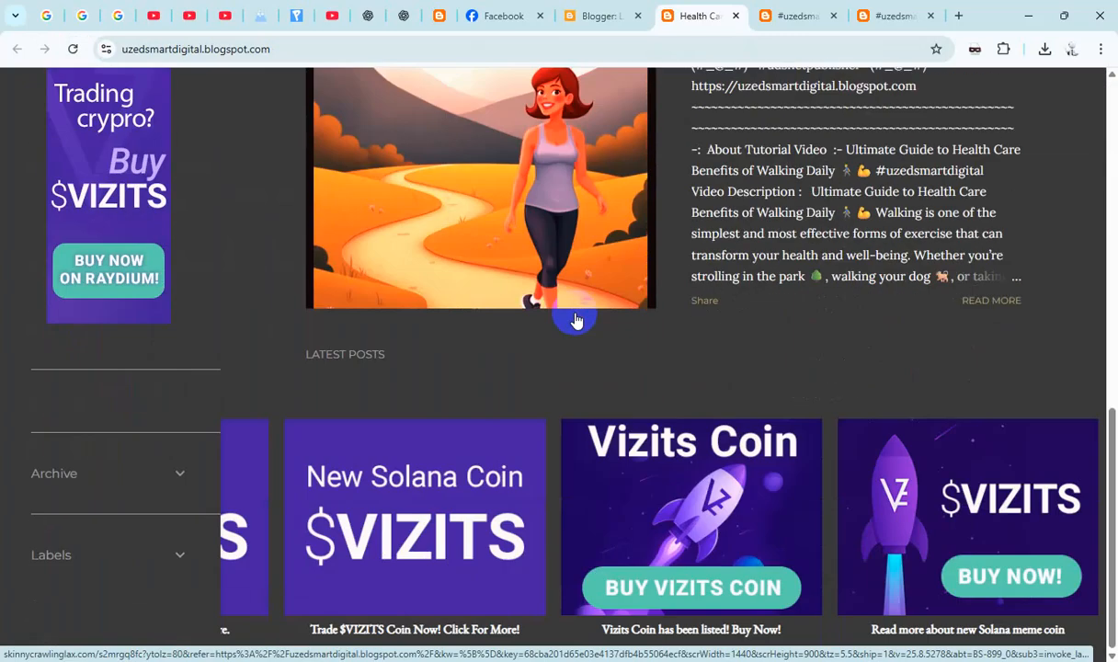
scroll(577, 320, "up", 8)
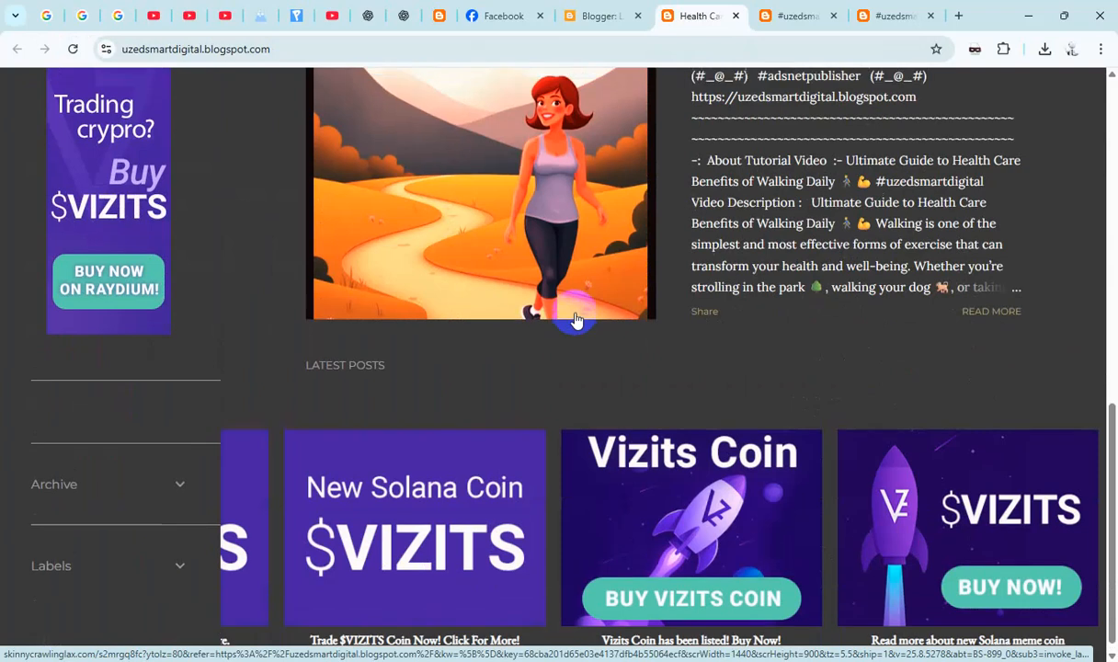
scroll(576, 320, "down", 8)
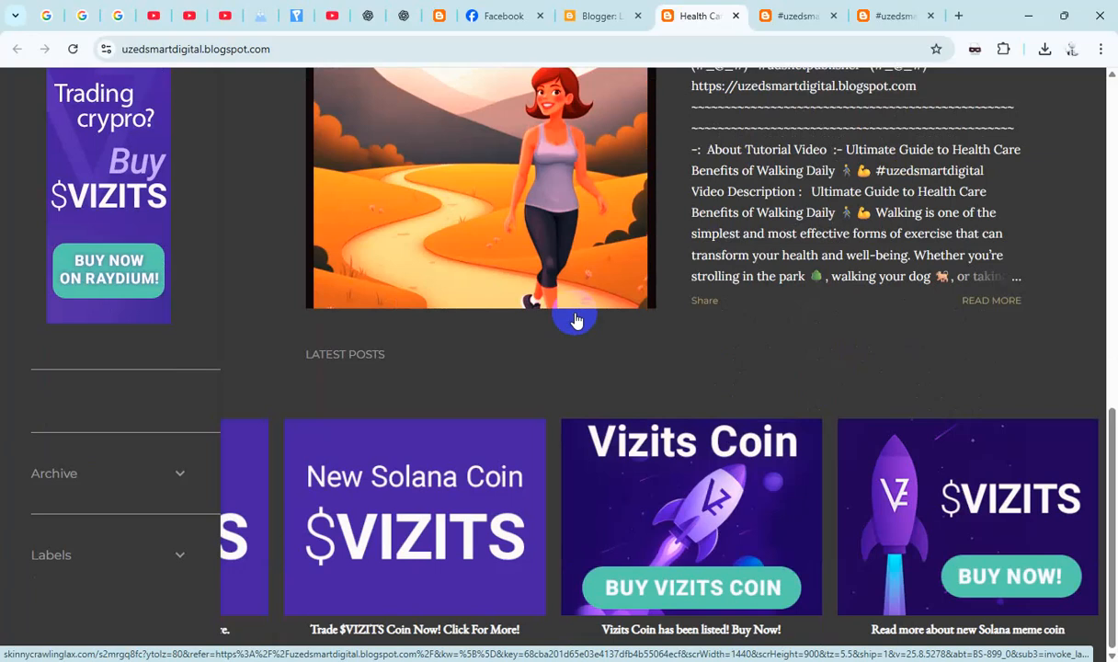
scroll(576, 319, "up", 8)
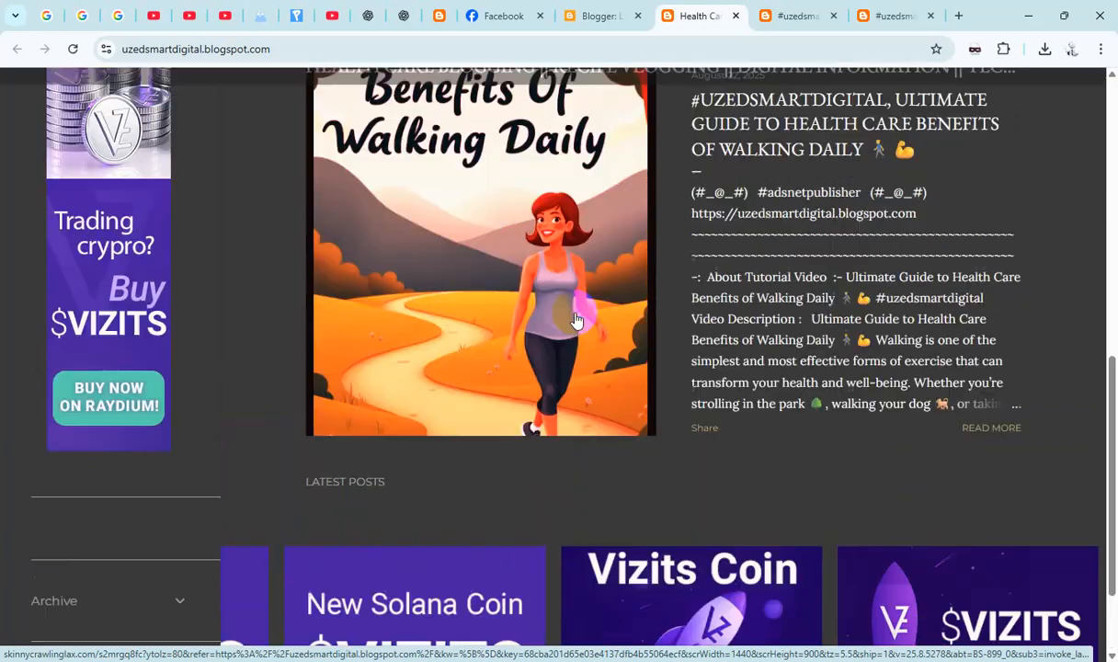
scroll(576, 320, "down", 8)
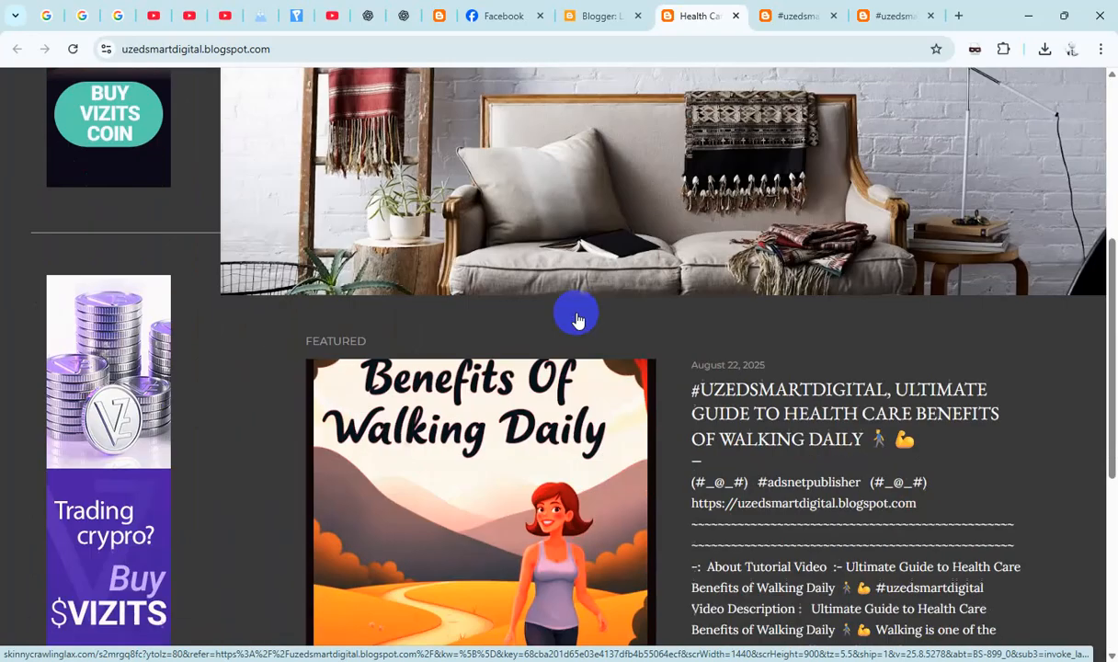
scroll(579, 316, "up", 3)
- Open the featured Benefits of Walking Daily post, closing the popunder ad tab, and review the ads along the whole post page
left_click(574, 304)
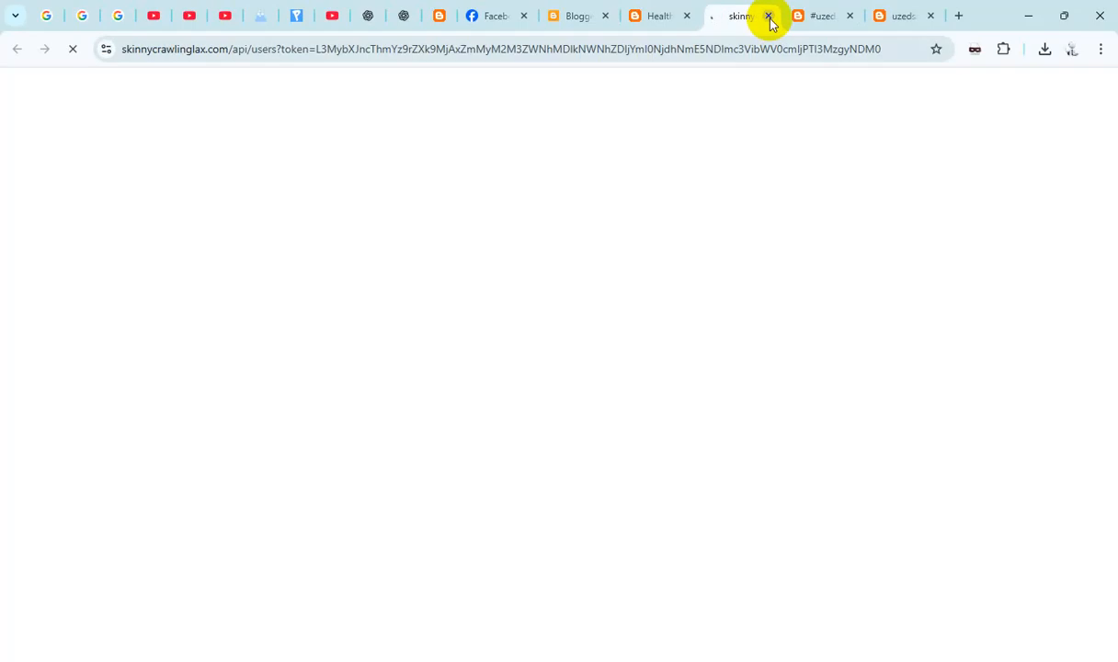
left_click(769, 16)
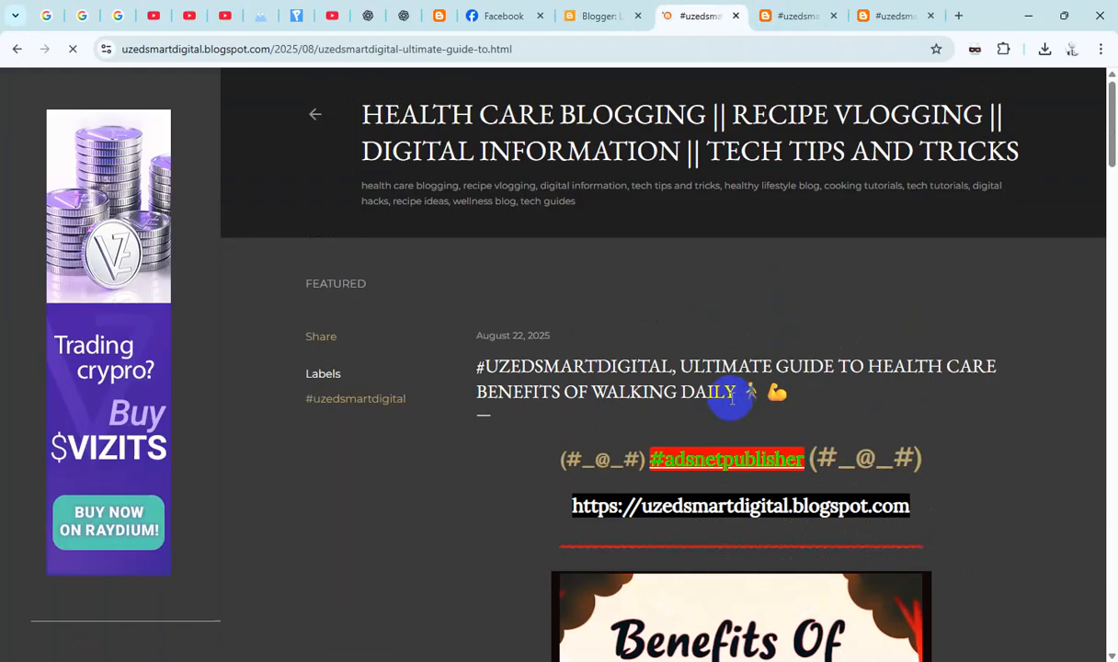
scroll(733, 397, "down", 8)
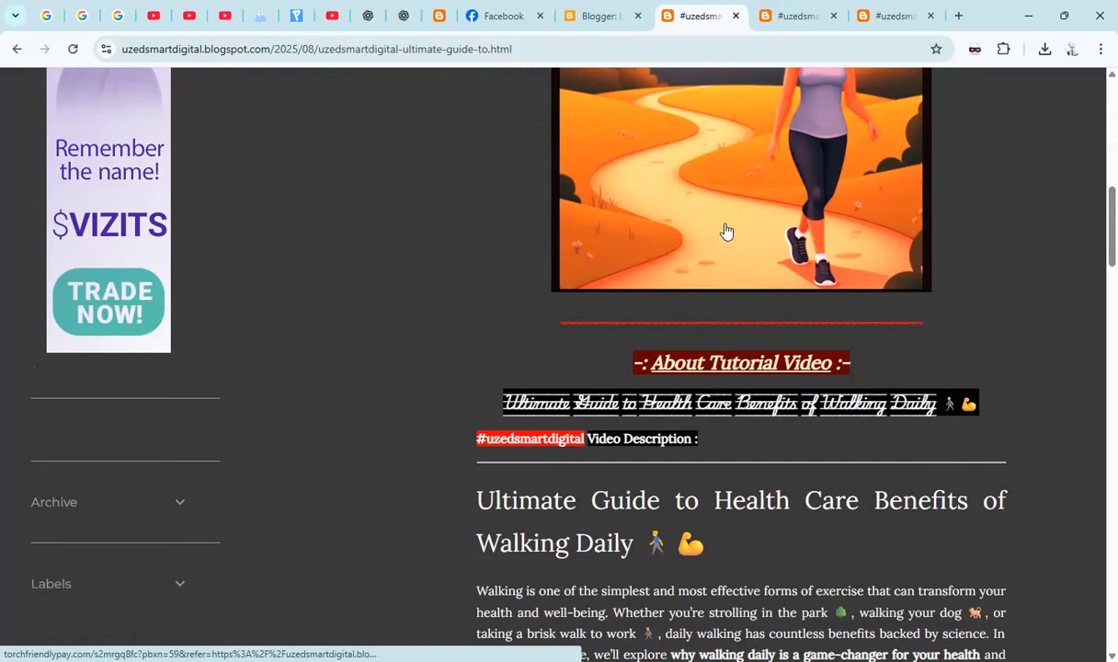
scroll(739, 319, "down", 6)
scroll(740, 329, "down", 20)
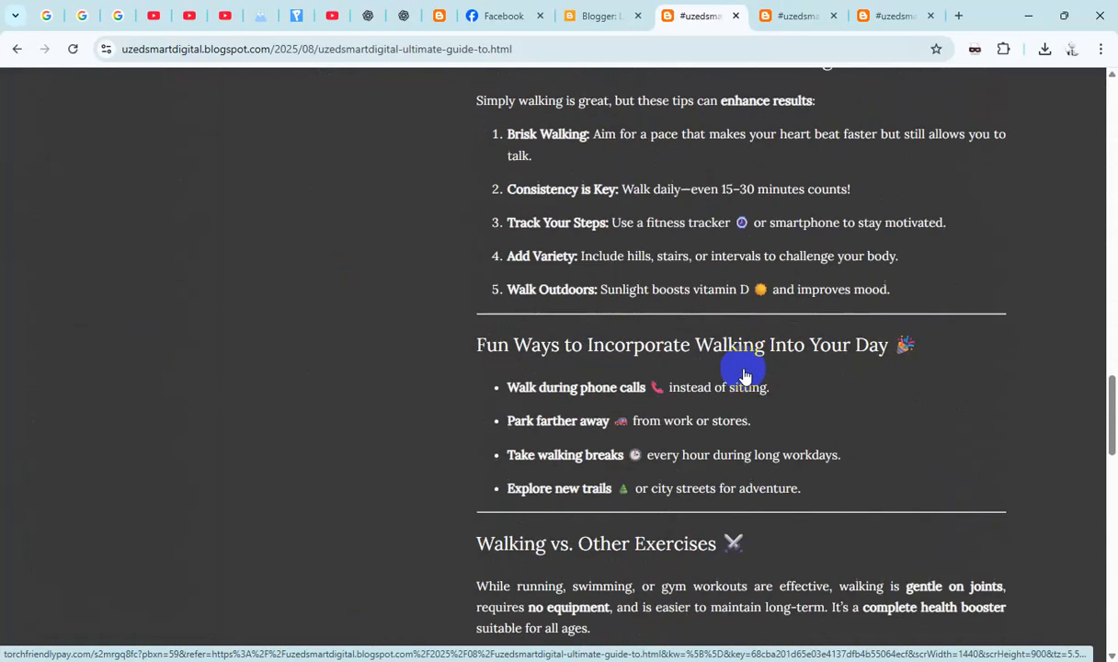
scroll(745, 375, "down", 5)
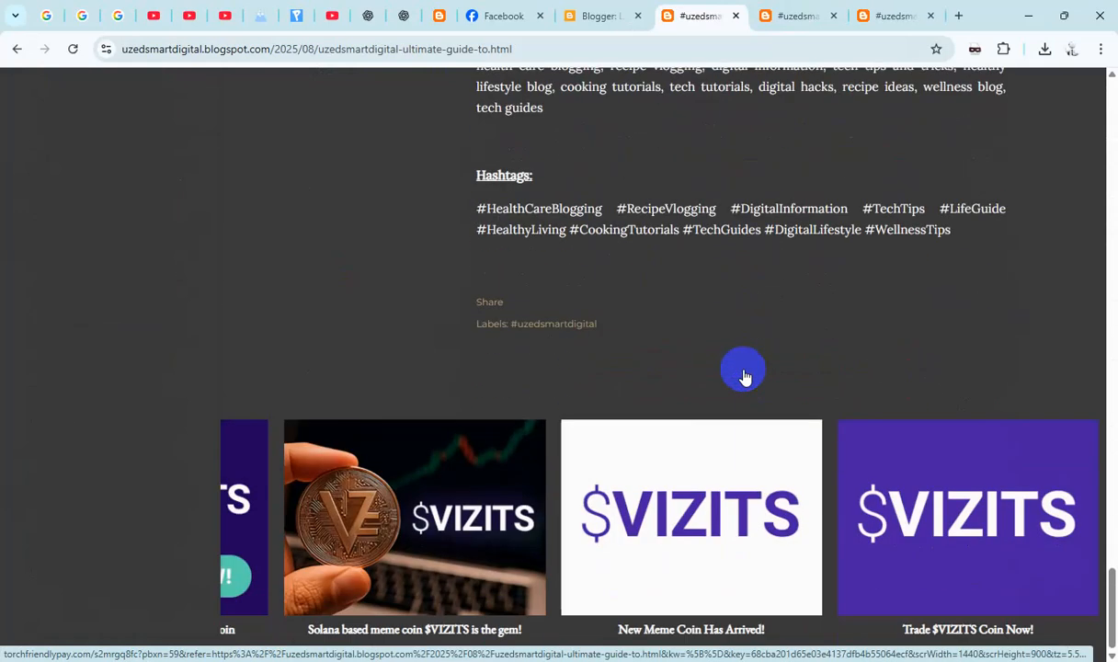
scroll(745, 375, "up", 20)
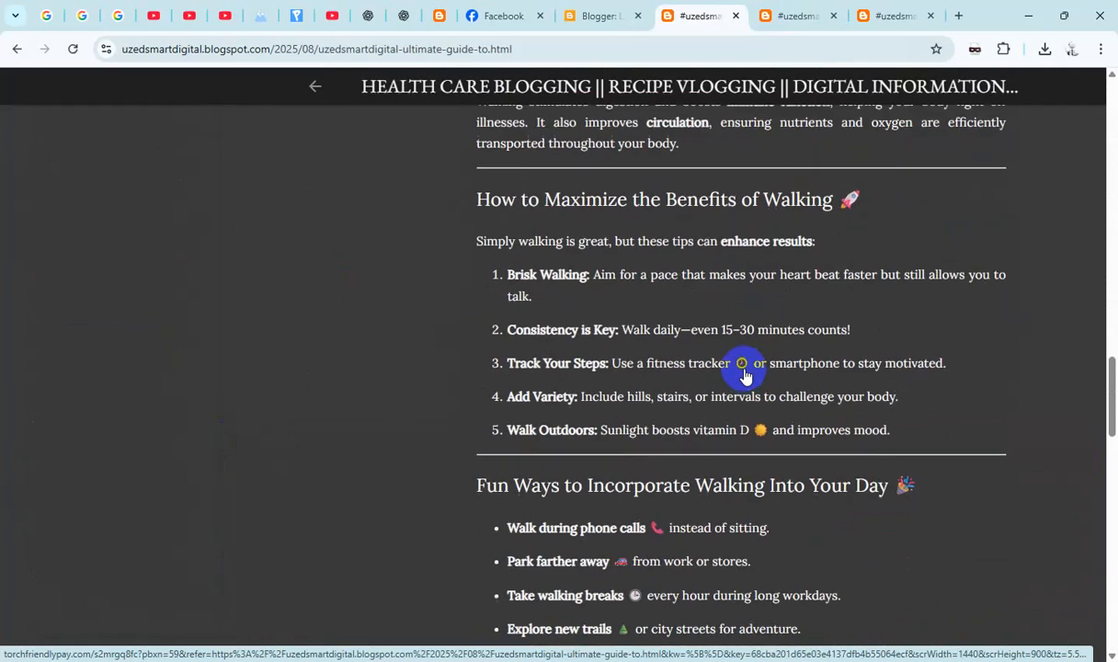
scroll(744, 375, "up", 15)
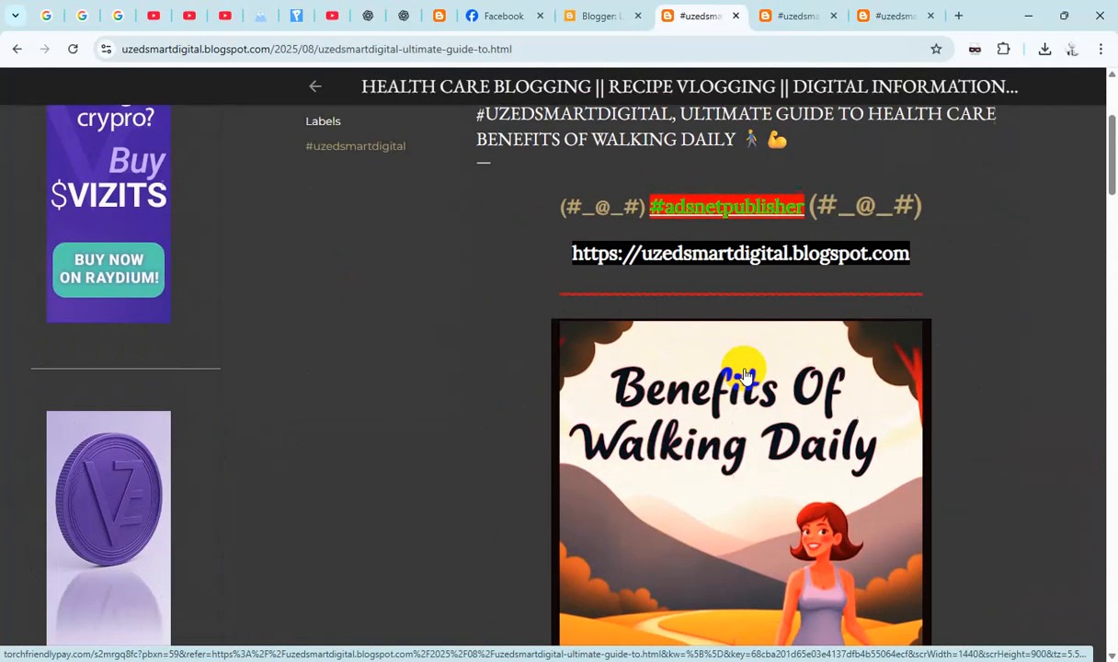